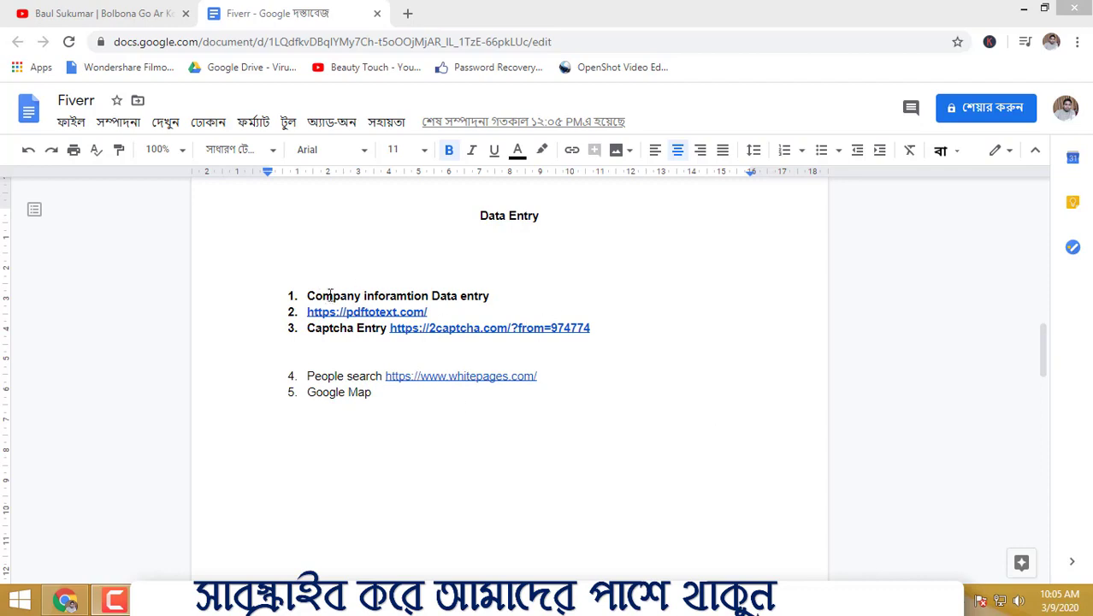
# Step: Open fiverr.com in a new browser tab
pyautogui.click(508, 310)
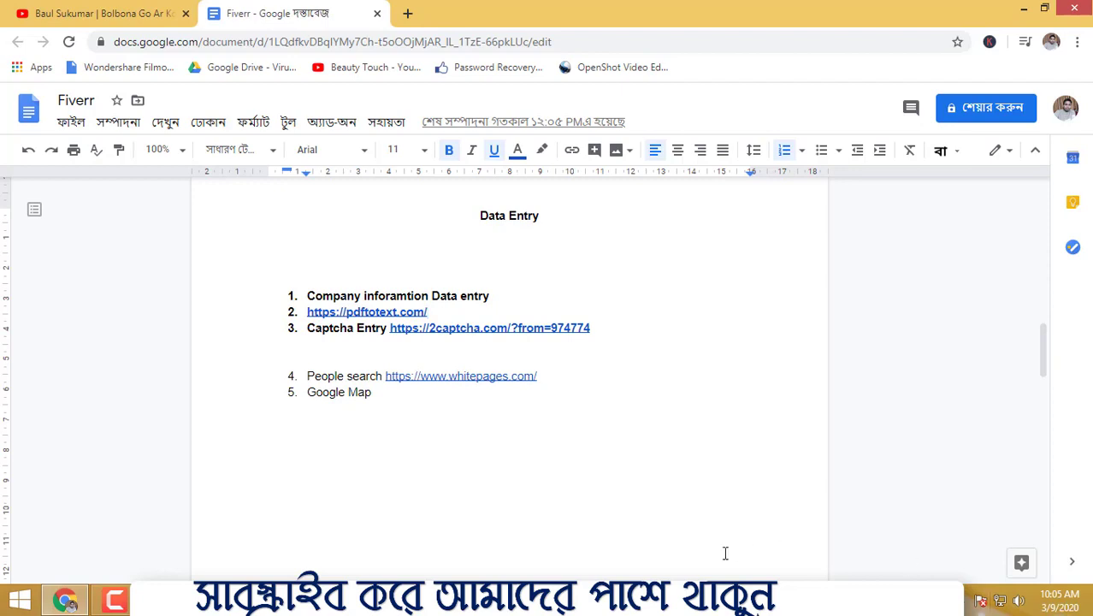
pyautogui.click(561, 468)
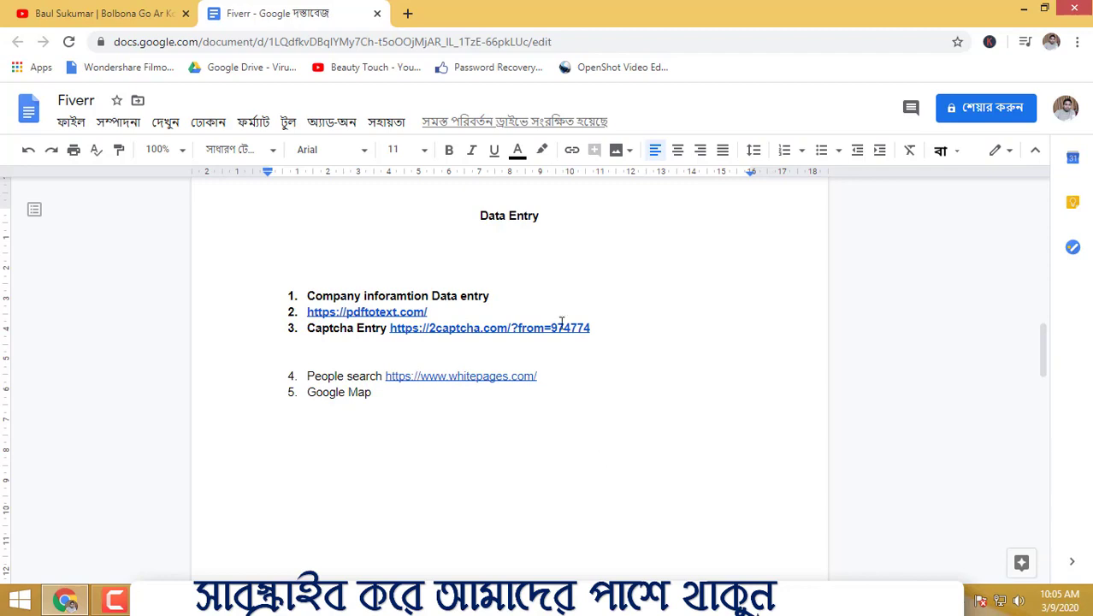
pyautogui.click(408, 14)
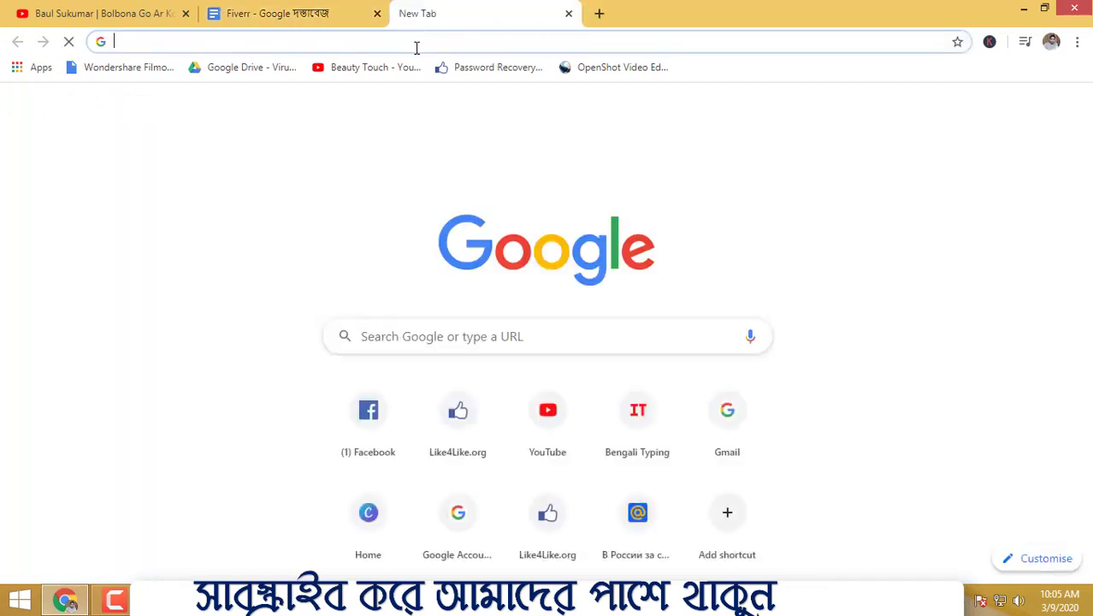
pyautogui.write('fi')
pyautogui.press('Return')
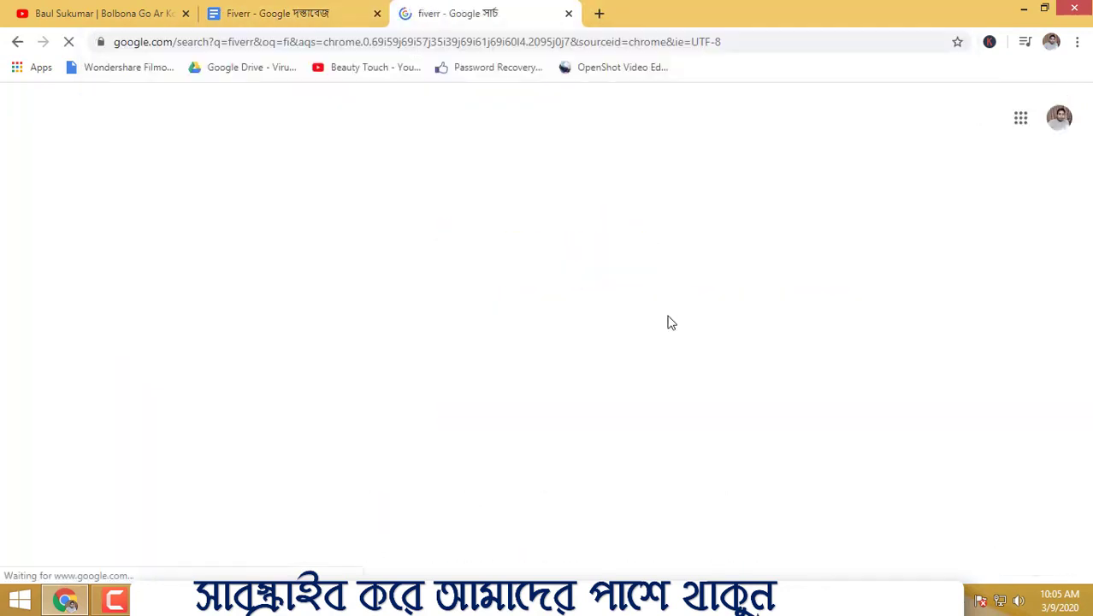
# Step: Search Google for upwork in another new tab and view the results
pyautogui.click(598, 14)
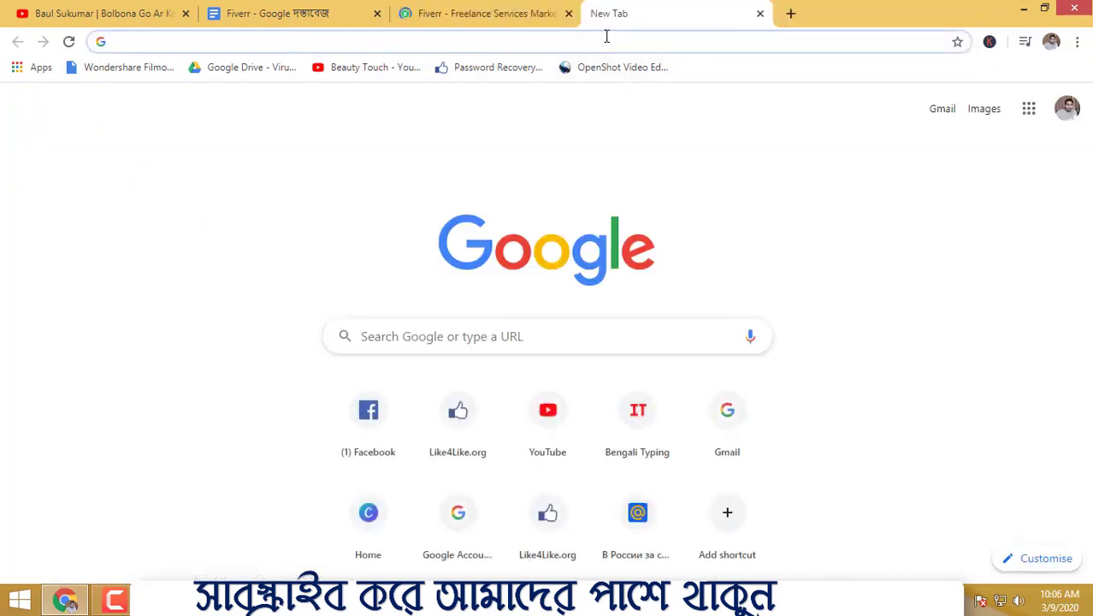
pyautogui.write('i')
pyautogui.press('BackSpace')
pyautogui.write('up')
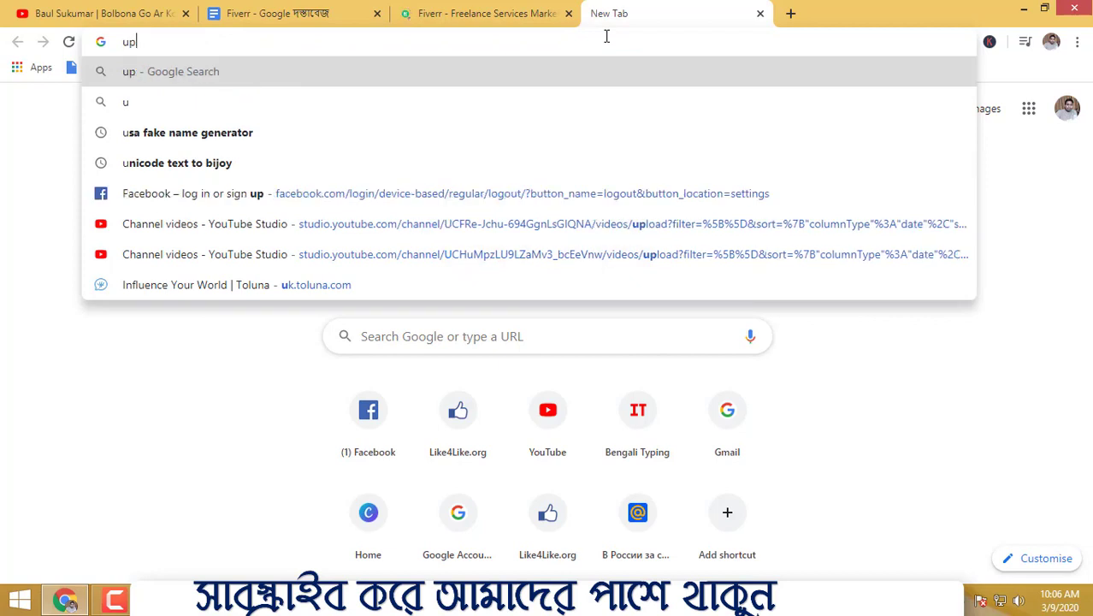
pyautogui.write('work')
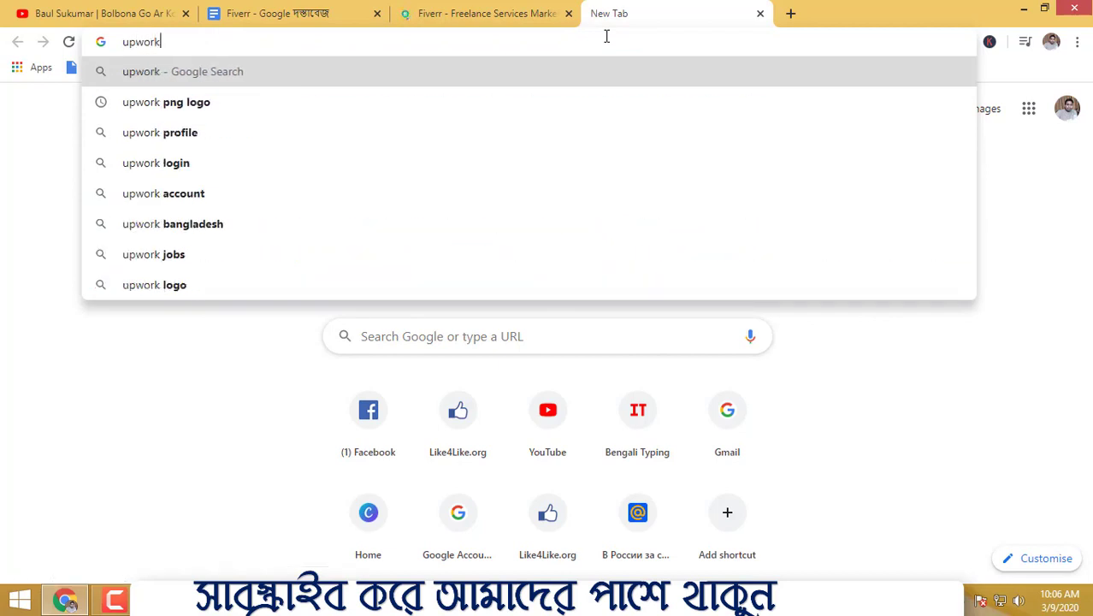
pyautogui.press('Return')
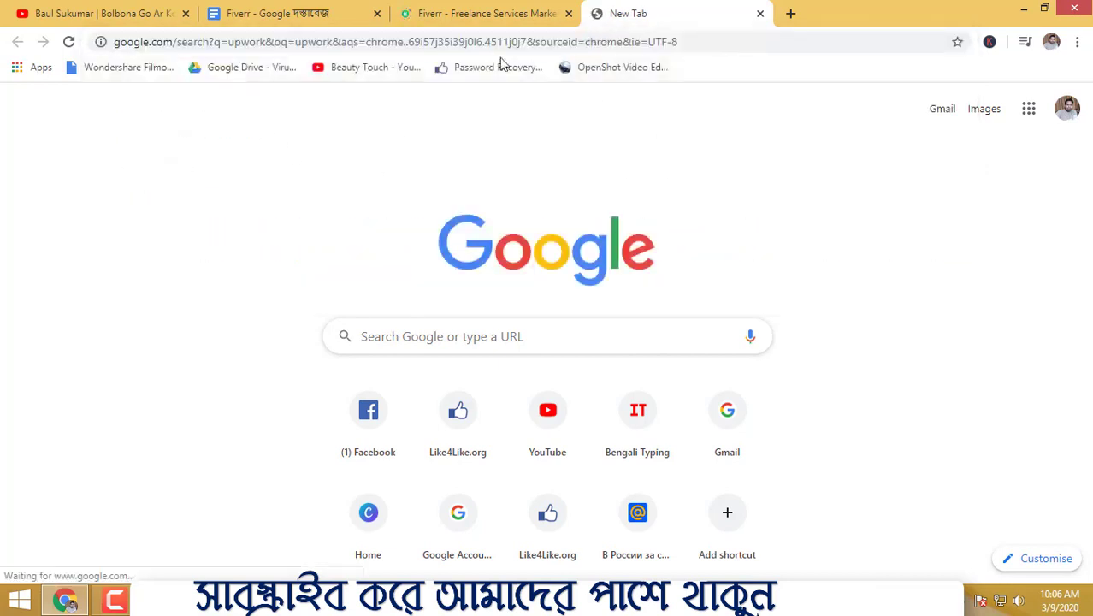
pyautogui.click(508, 13)
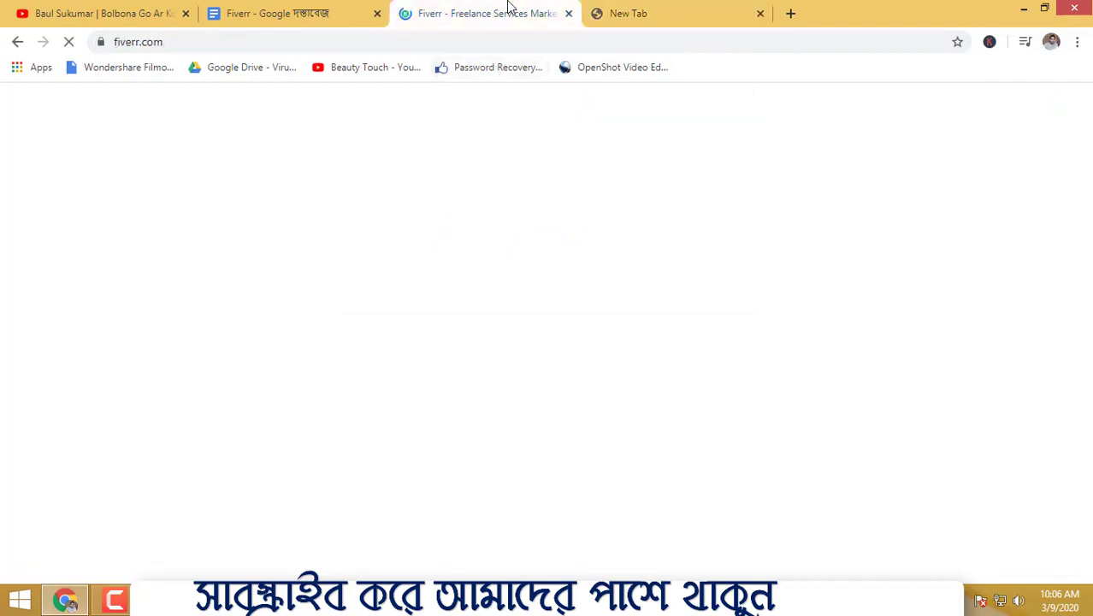
pyautogui.click(622, 12)
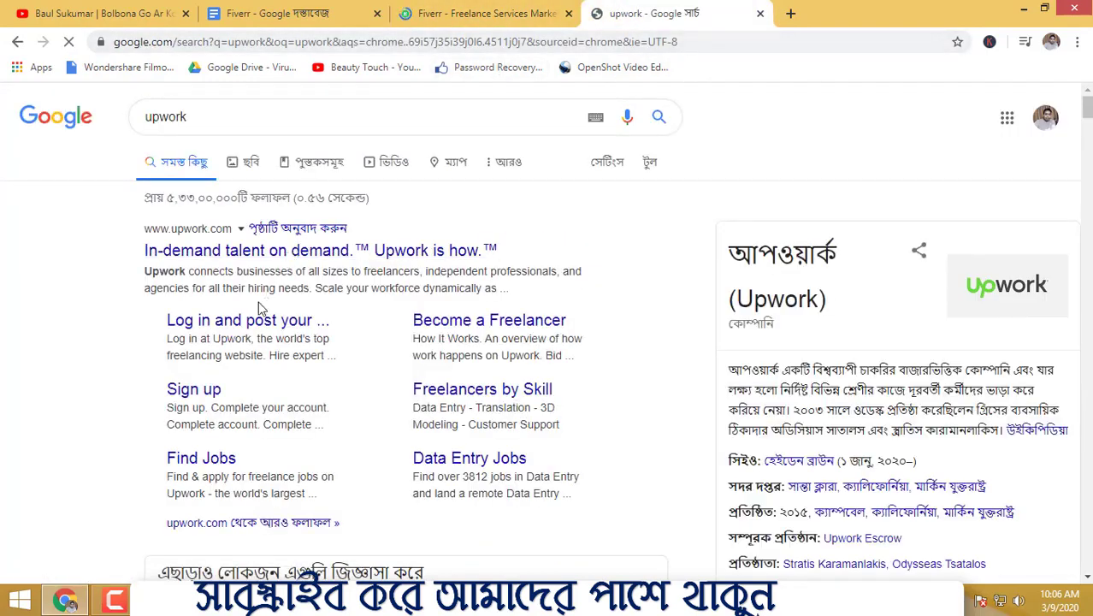
# Step: Search Google for freelancer in a new tab and scroll through the results
pyautogui.click(790, 12)
pyautogui.write('free')
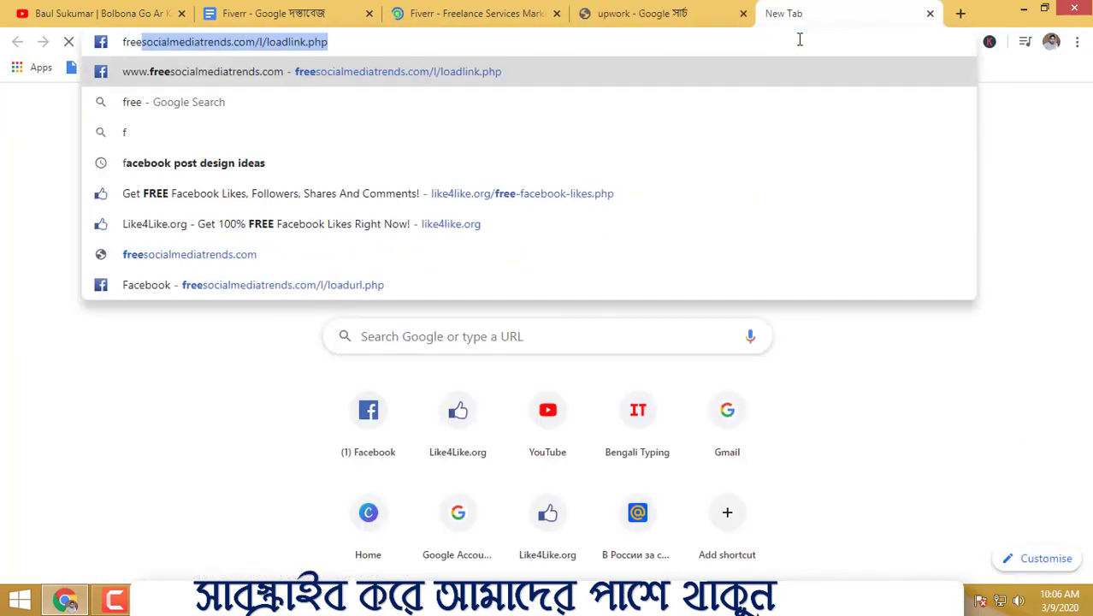
pyautogui.write('lancer')
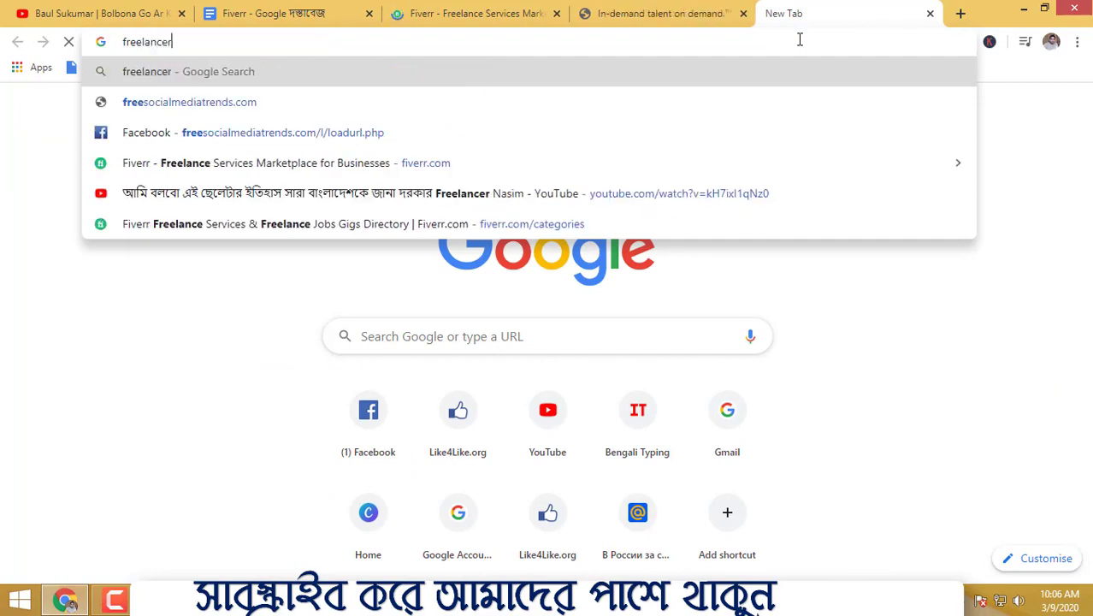
pyautogui.press('Return')
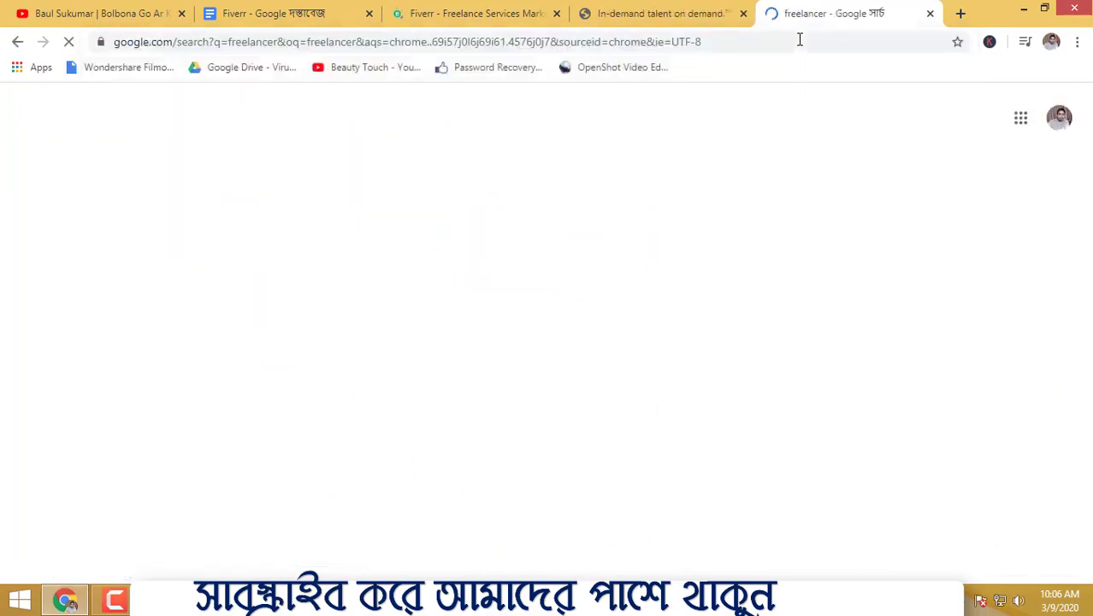
pyautogui.scroll(-3, 651, 351)
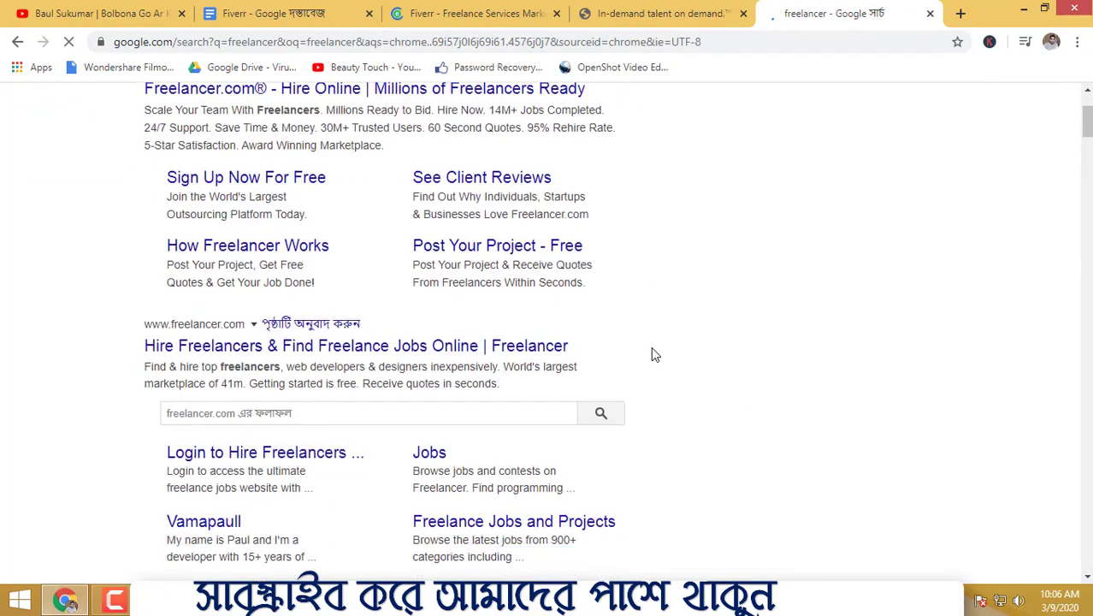
pyautogui.scroll(1, 651, 351)
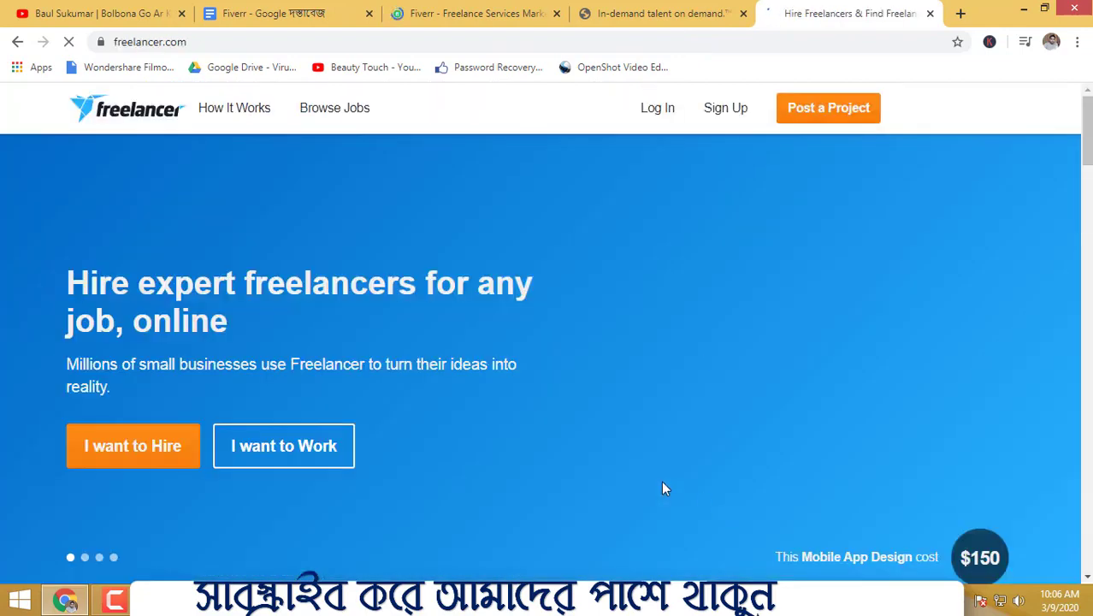
# Step: Scroll through the Freelancer homepage to examine its content
pyautogui.scroll(-5, 505, 433)
pyautogui.scroll(5, 505, 433)
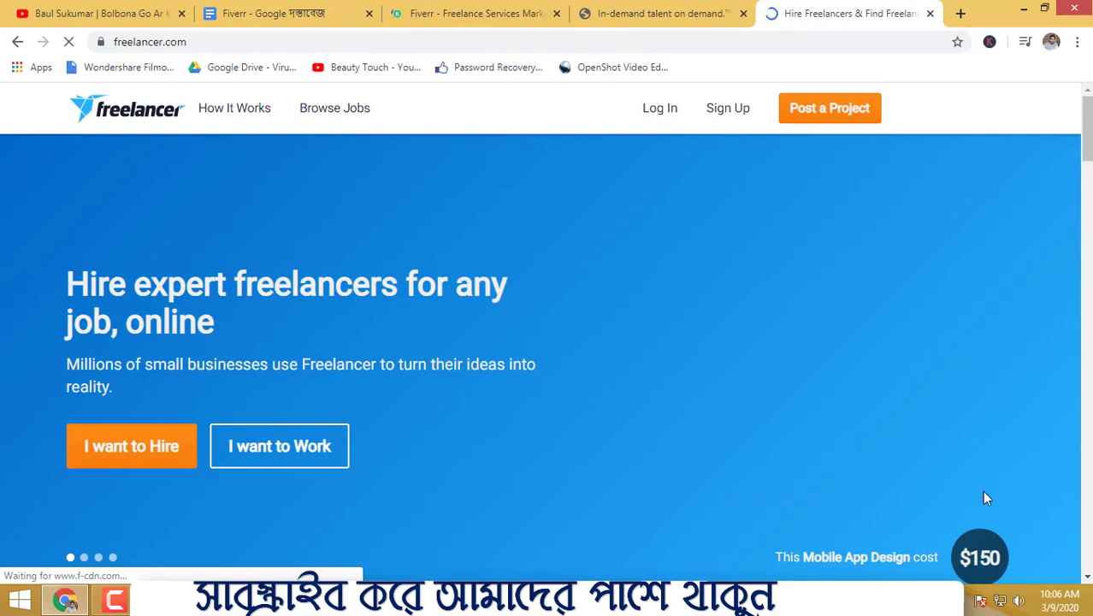
pyautogui.click(643, 15)
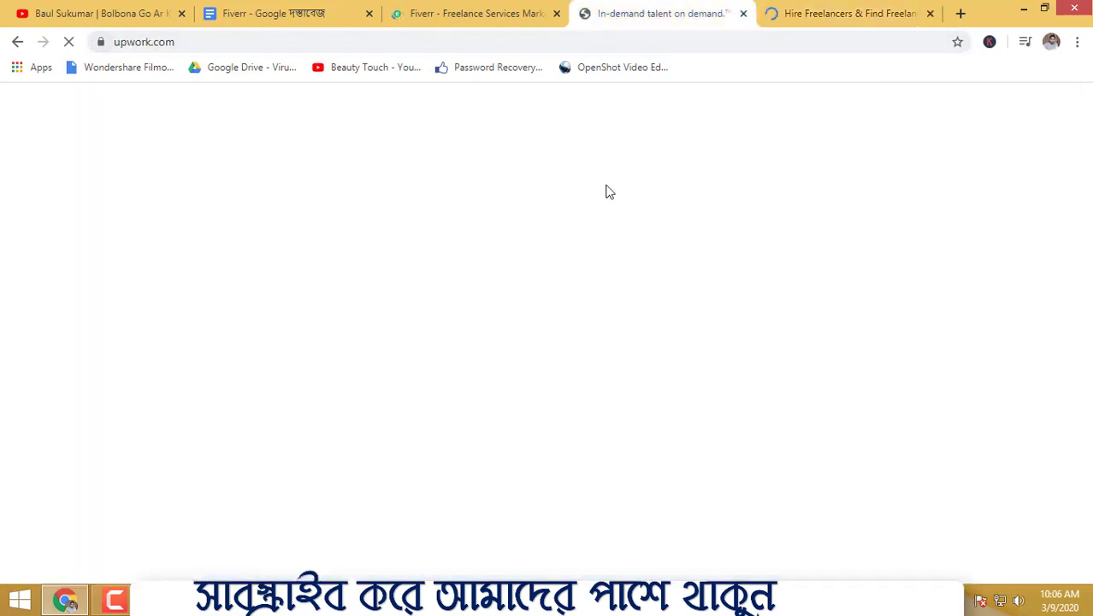
pyautogui.click(838, 16)
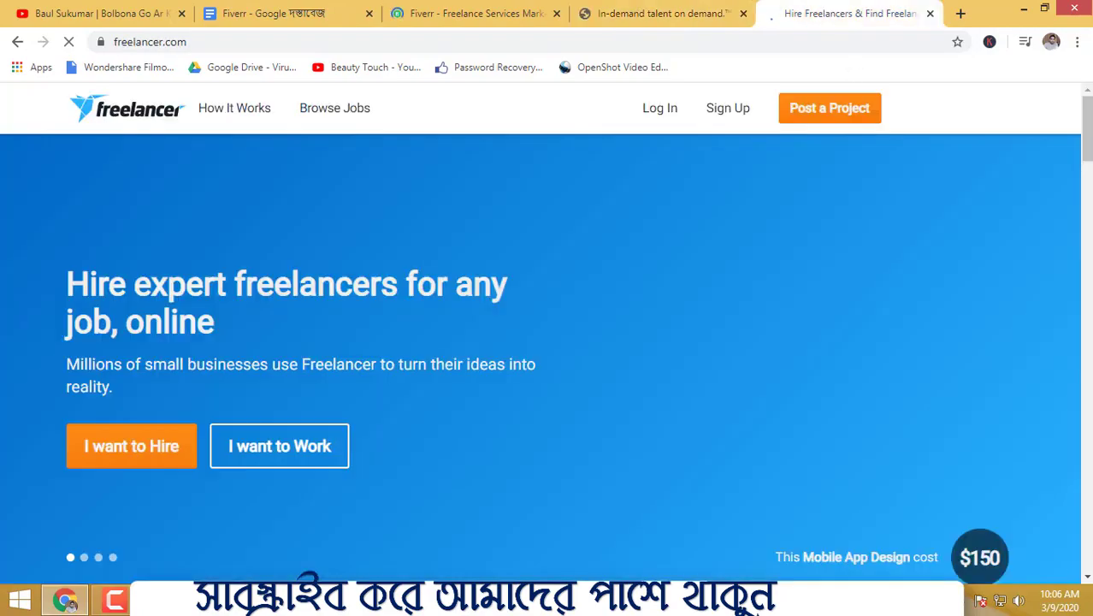
pyautogui.scroll(-15, 613, 316)
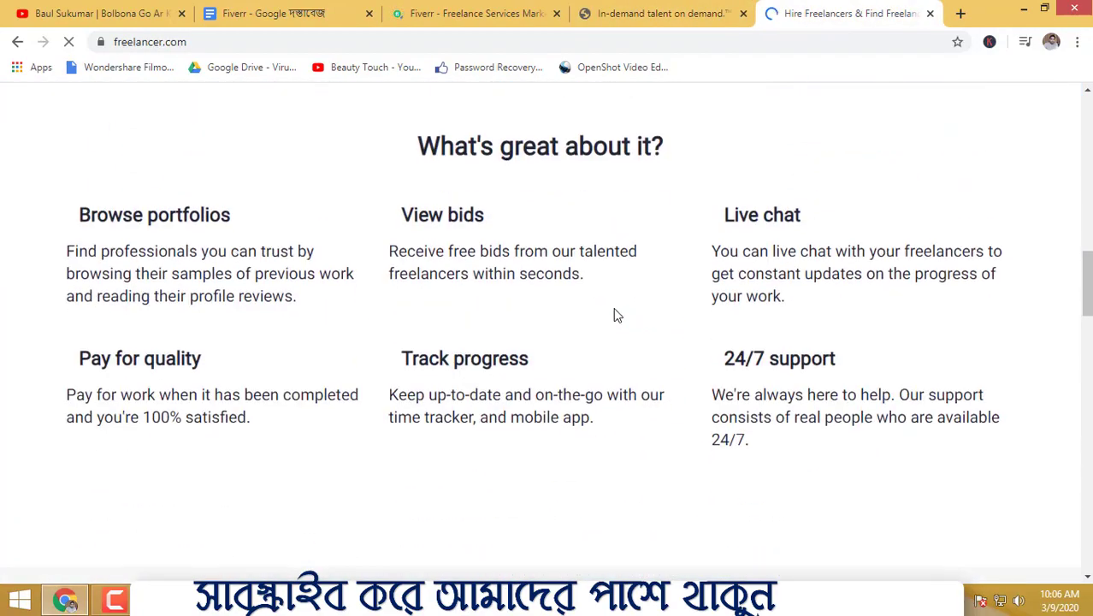
pyautogui.scroll(4, 621, 315)
pyautogui.scroll(10, 622, 314)
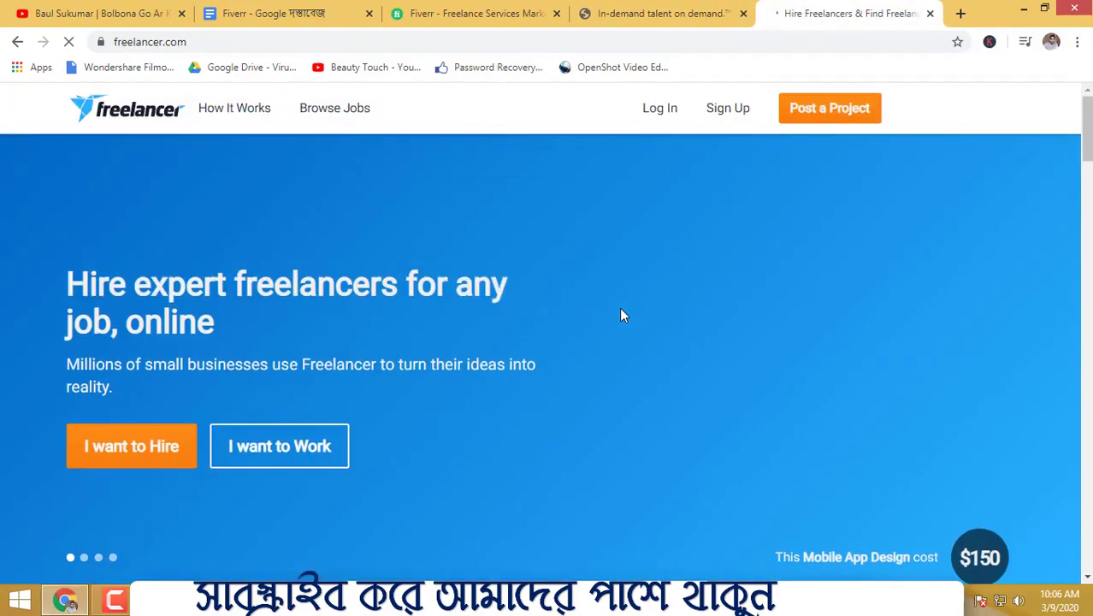
# Step: Switch between the Upwork, Fiverr and Freelancer tabs to compare the sites
pyautogui.click(625, 12)
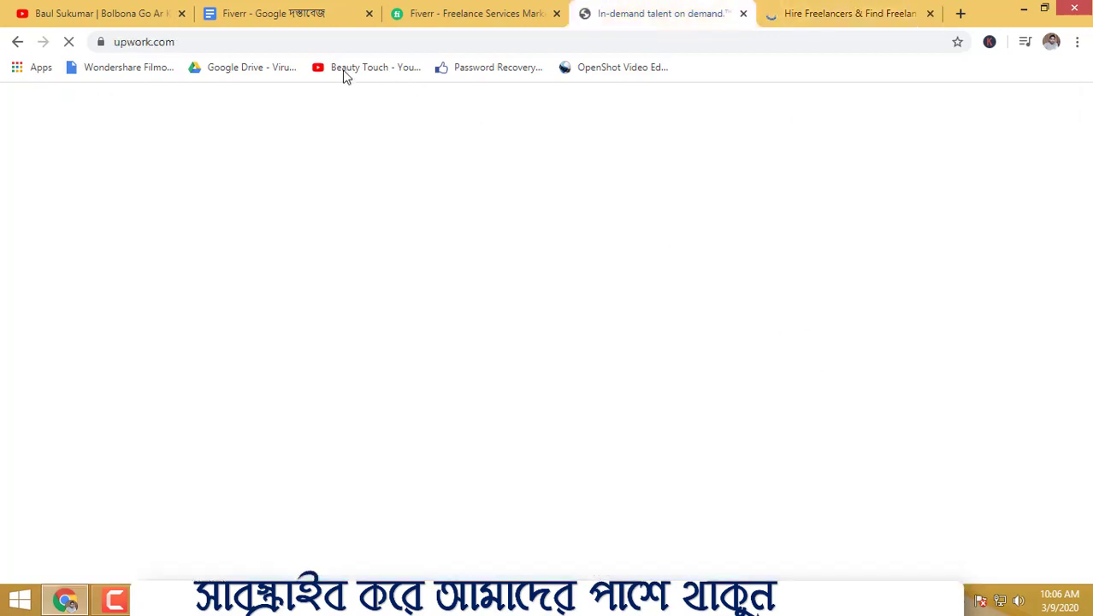
pyautogui.click(71, 41)
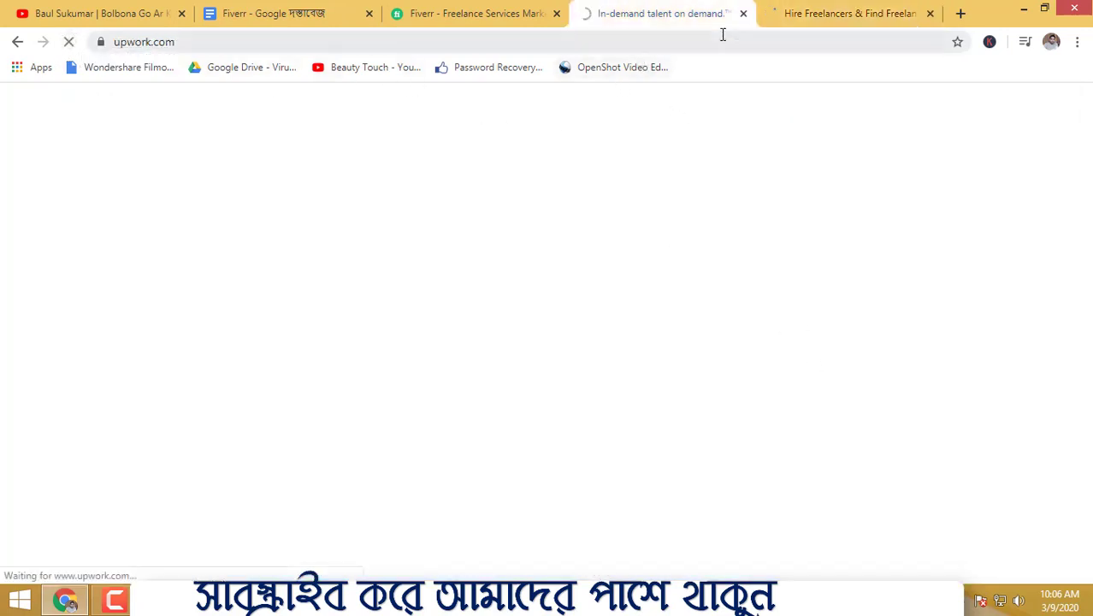
pyautogui.click(525, 9)
pyautogui.click(658, 13)
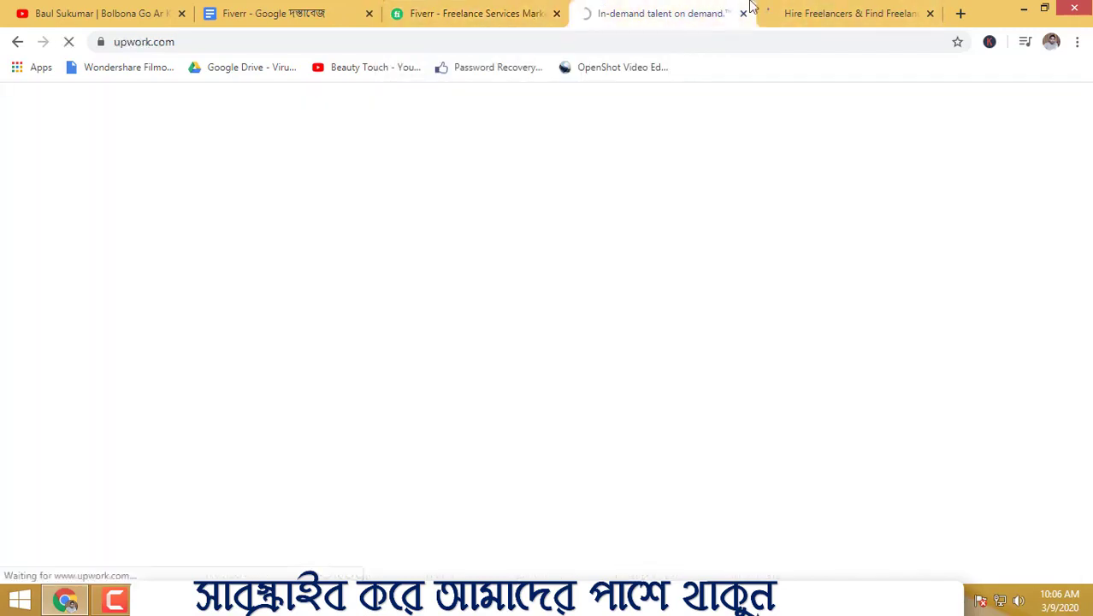
pyautogui.click(427, 12)
pyautogui.click(817, 13)
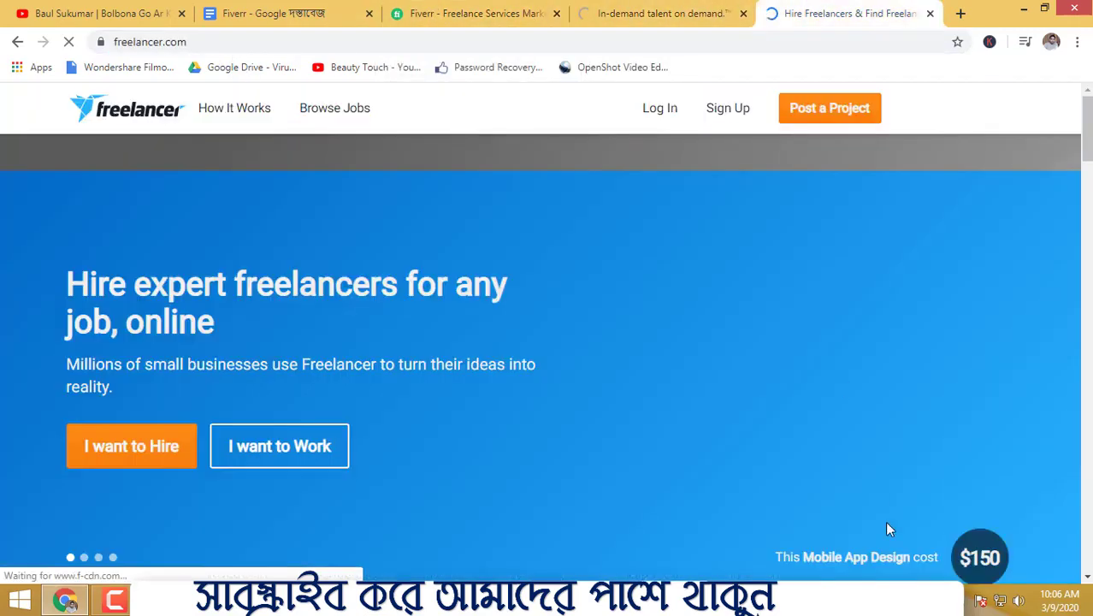
pyautogui.scroll(-4, 598, 410)
pyautogui.scroll(4, 607, 418)
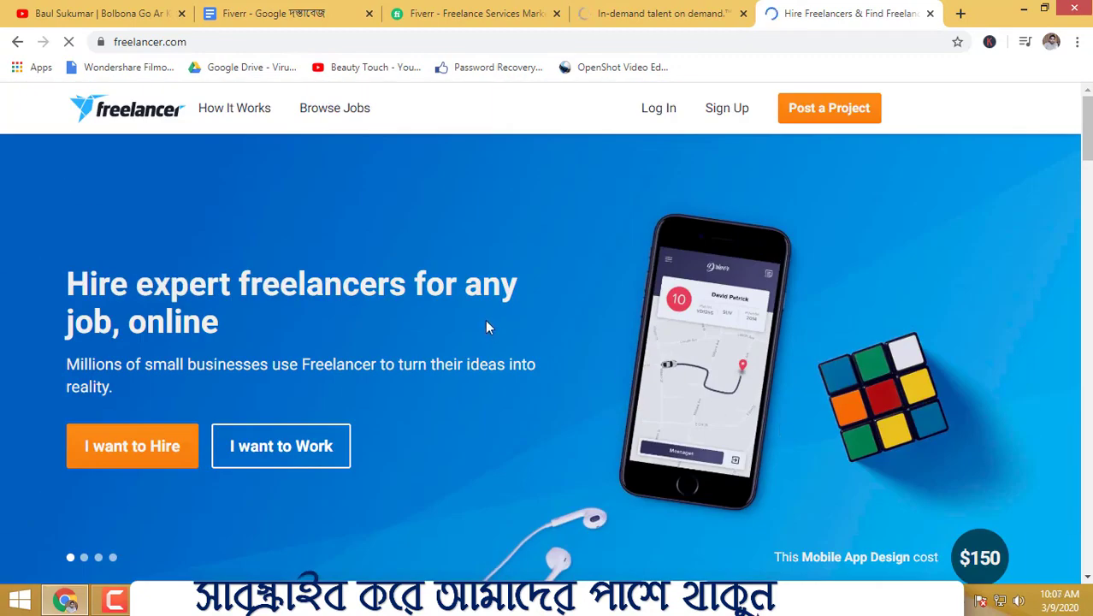
# Step: Close the Fiverr, Upwork and Freelancer tabs, leaving the Fiverr document open
pyautogui.click(556, 13)
pyautogui.click(556, 13)
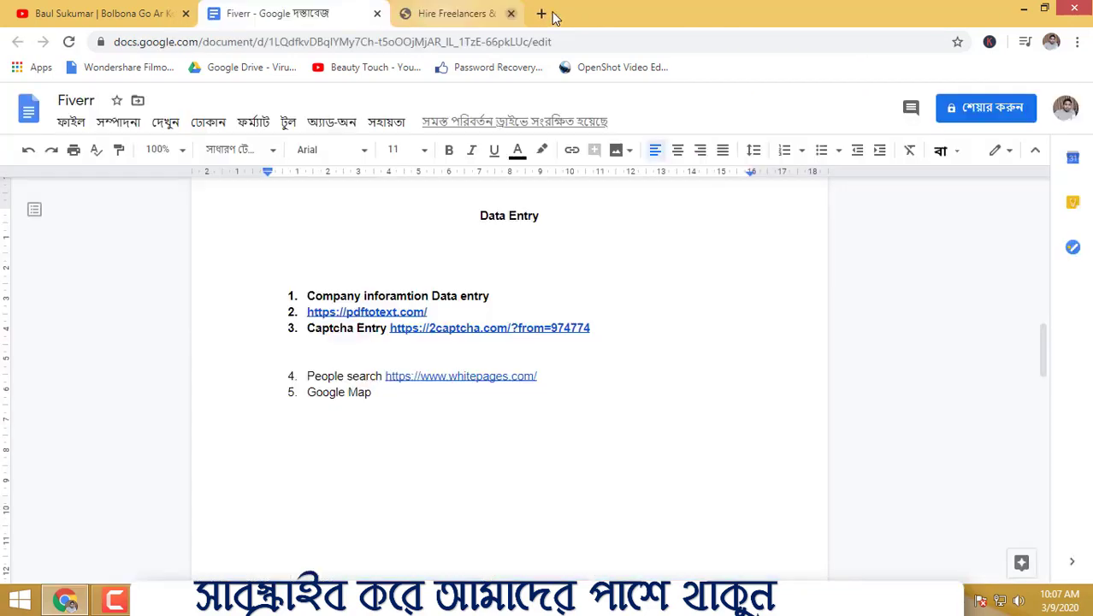
pyautogui.click(555, 15)
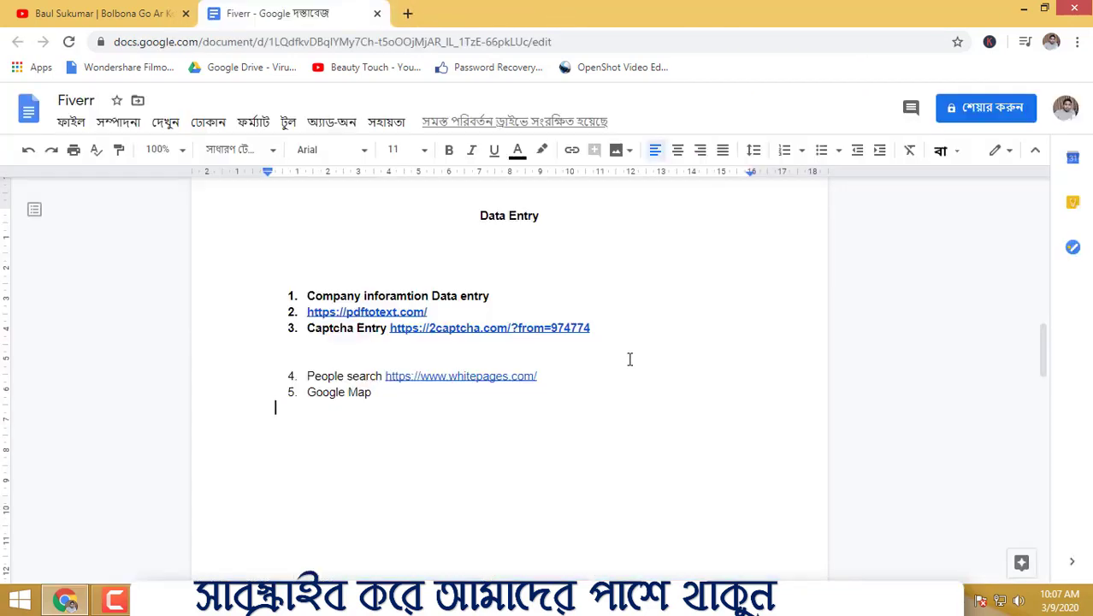
# Step: Minimize the browser window to reach the desktop
pyautogui.moveTo(501, 295); pyautogui.dragTo(320, 295)
pyautogui.click(634, 282)
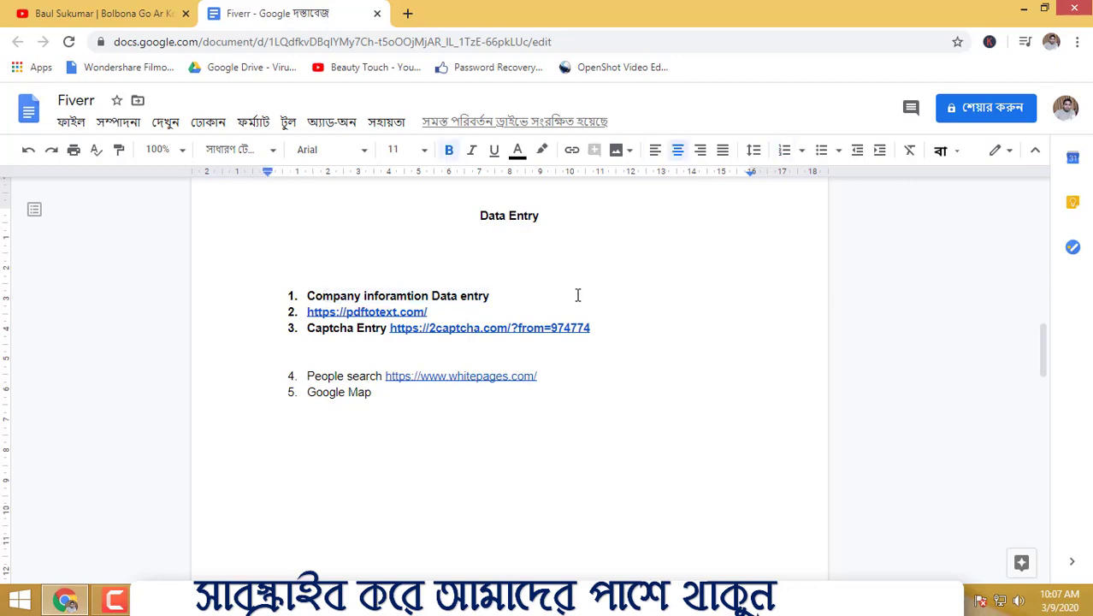
pyautogui.click(1025, 7)
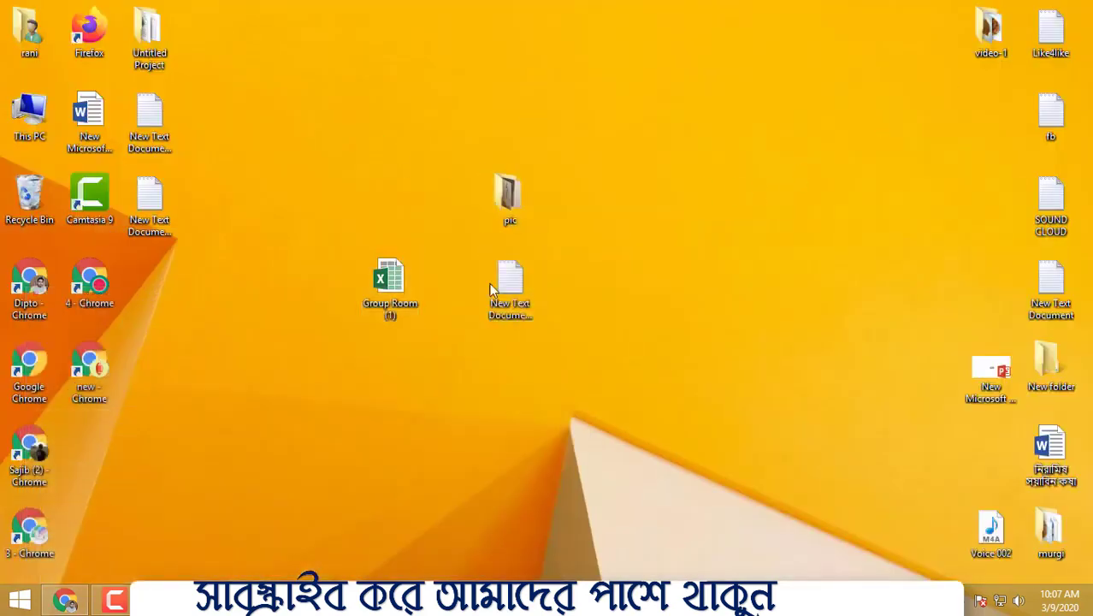
# Step: Move the Group Room, pic and text document icons together to the desktop's right side
pyautogui.moveTo(372, 132); pyautogui.dragTo(562, 360)
pyautogui.moveTo(385, 274); pyautogui.dragTo(779, 167)
pyautogui.rightClick(445, 129)
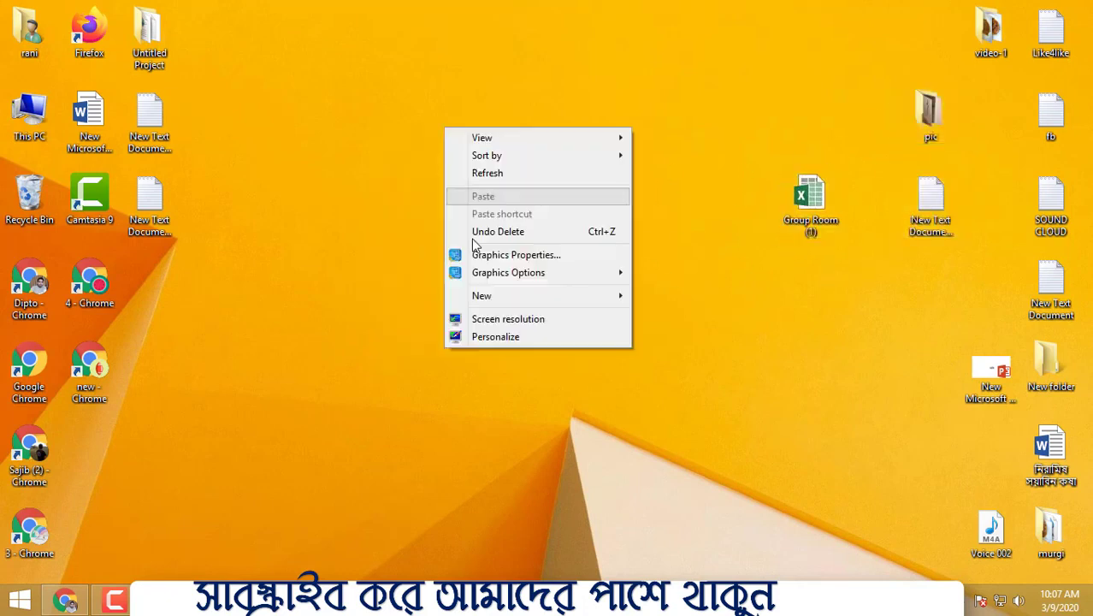
pyautogui.click(354, 256)
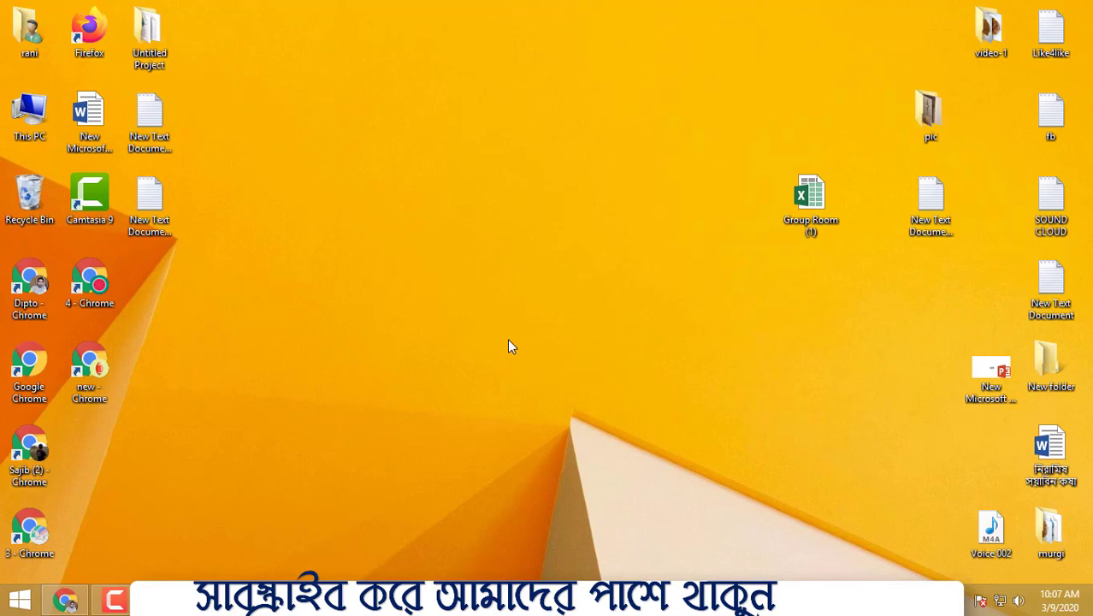
pyautogui.rightClick(351, 251)
pyautogui.moveTo(399, 425)
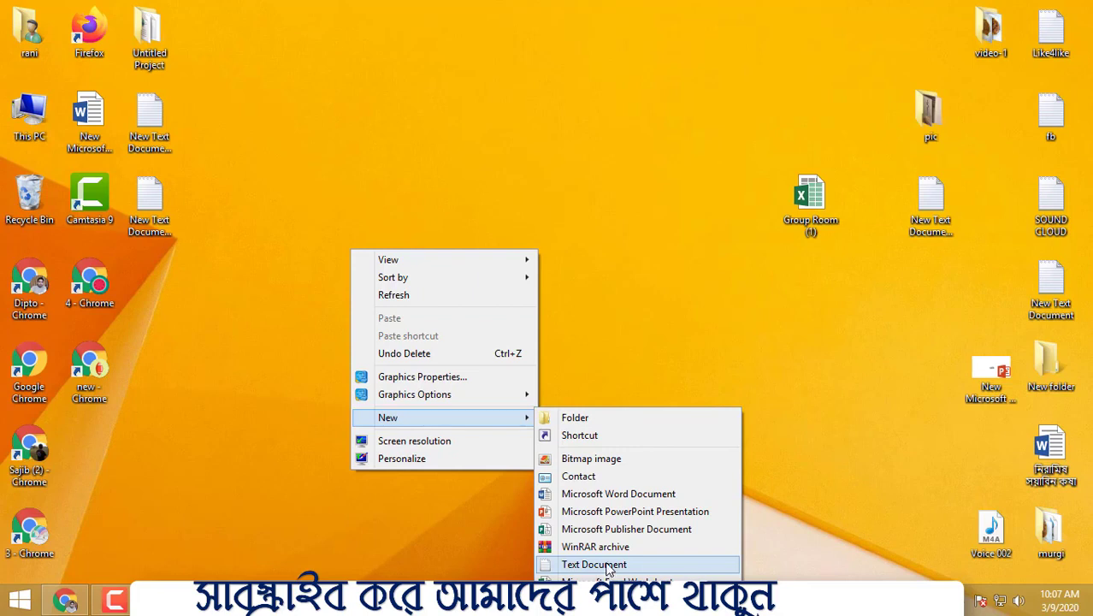
pyautogui.click(646, 319)
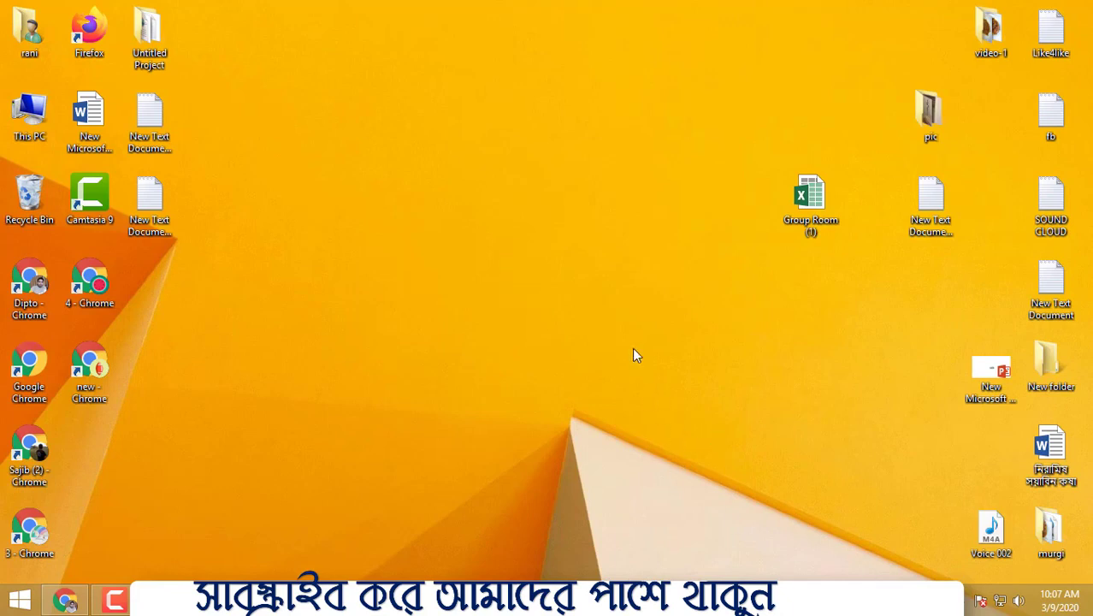
# Step: Create a new Microsoft Excel Worksheet file on the desktop
pyautogui.rightClick(508, 211)
pyautogui.moveTo(546, 389)
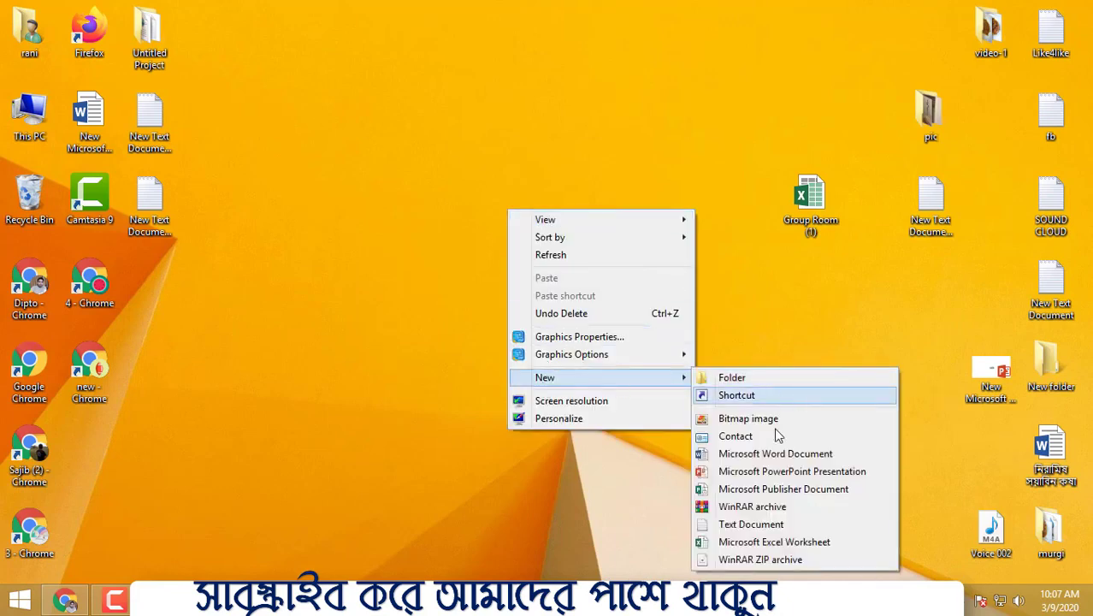
pyautogui.click(763, 542)
pyautogui.press('Return')
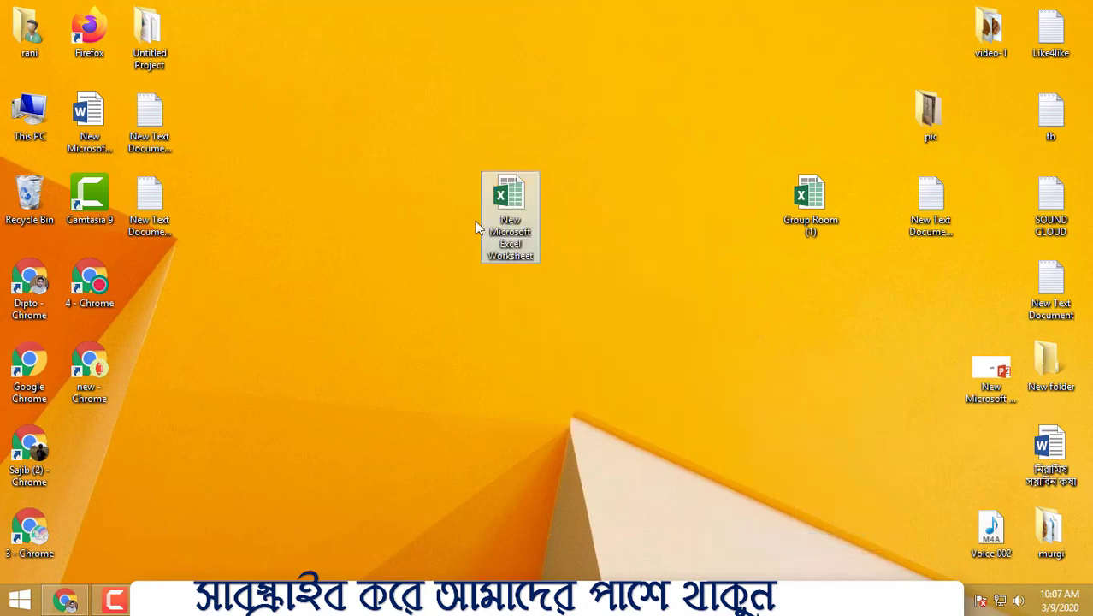
# Step: Rename the new Excel worksheet file on the desktop as data entry
pyautogui.rightClick(524, 193)
pyautogui.click(512, 194)
pyautogui.rightClick(511, 195)
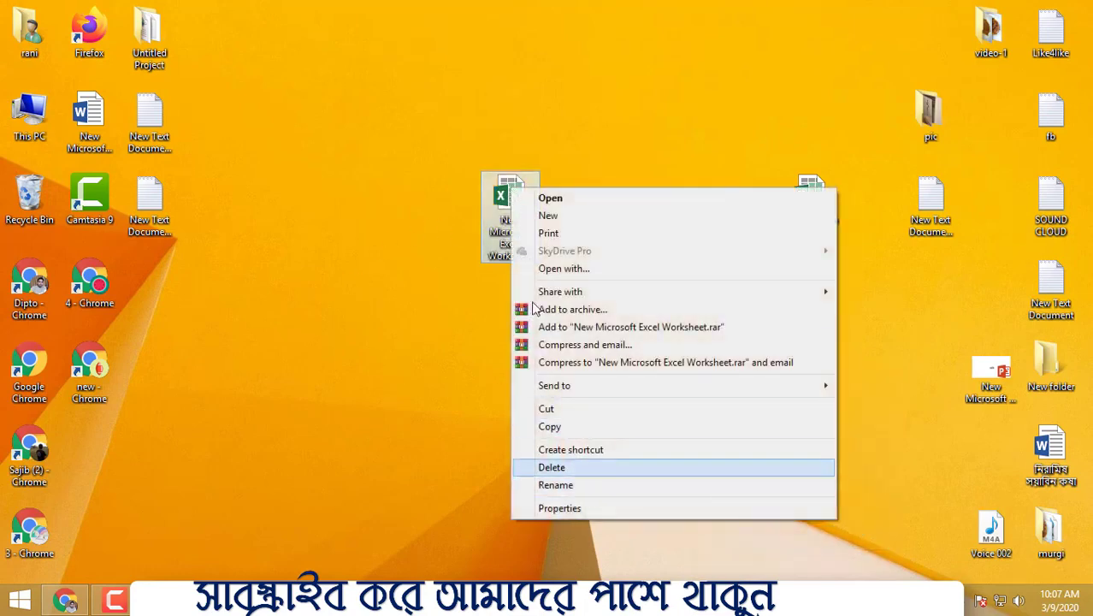
pyautogui.click(593, 485)
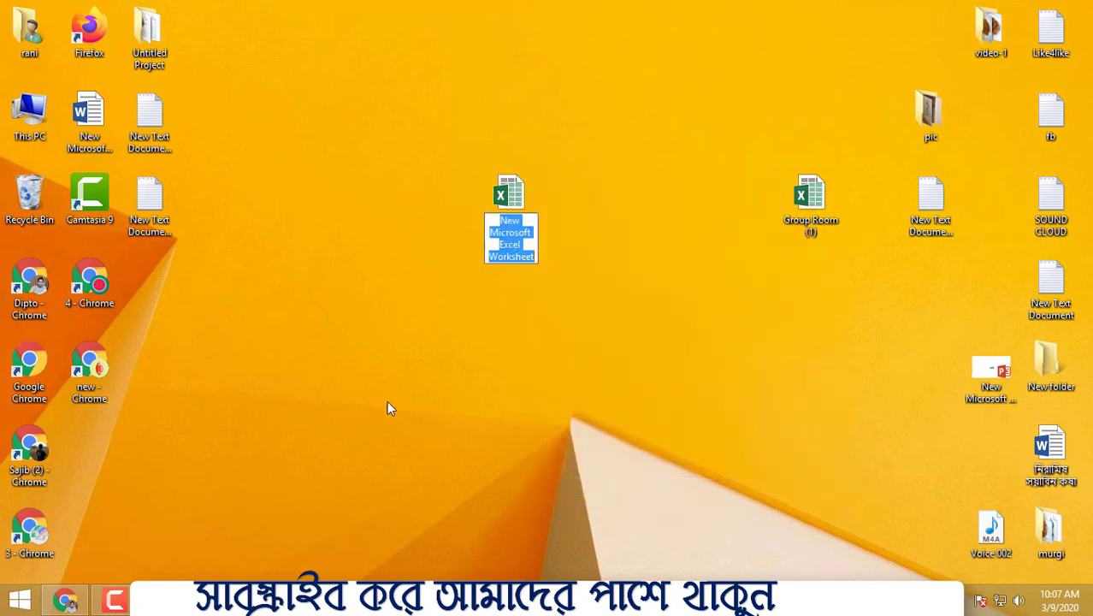
pyautogui.write('d')
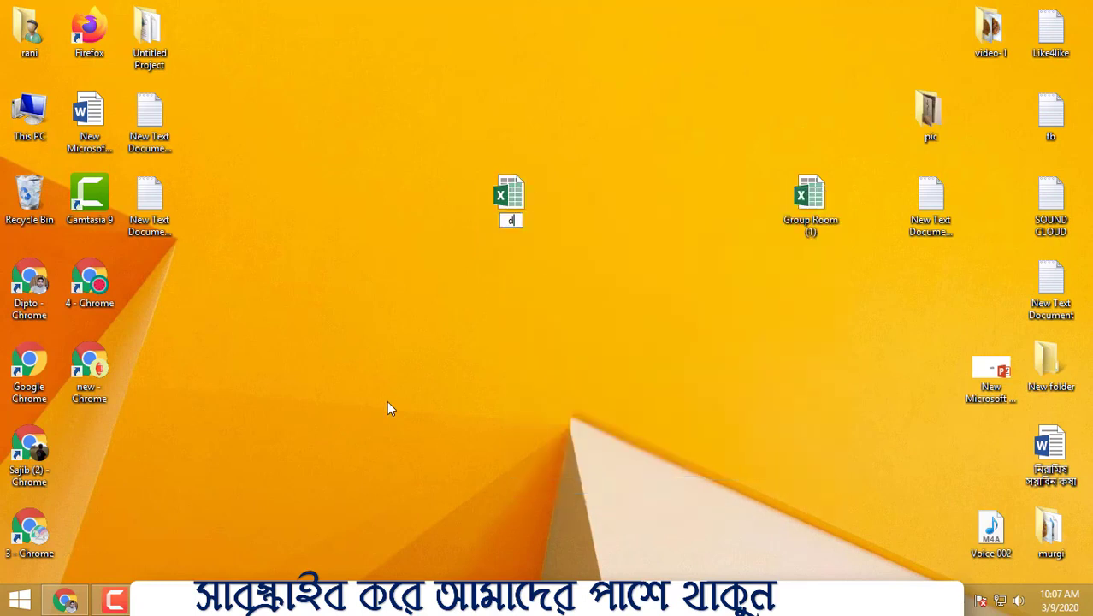
pyautogui.write('ata entry')
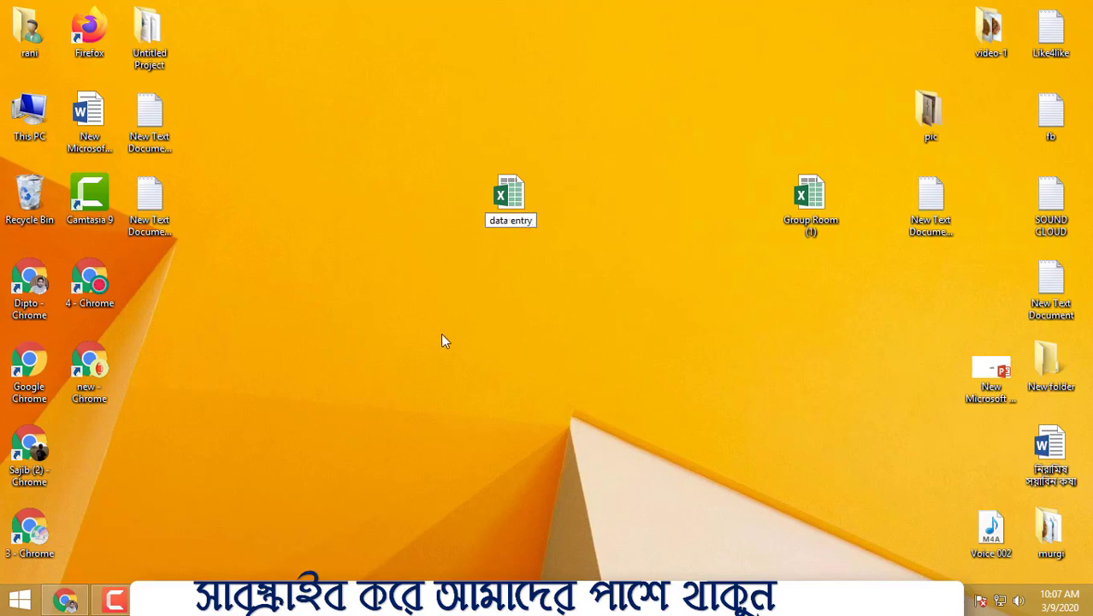
pyautogui.press('Return')
# Step: Open the data entry workbook and maximize its window
pyautogui.rightClick(481, 198)
pyautogui.click(552, 216)
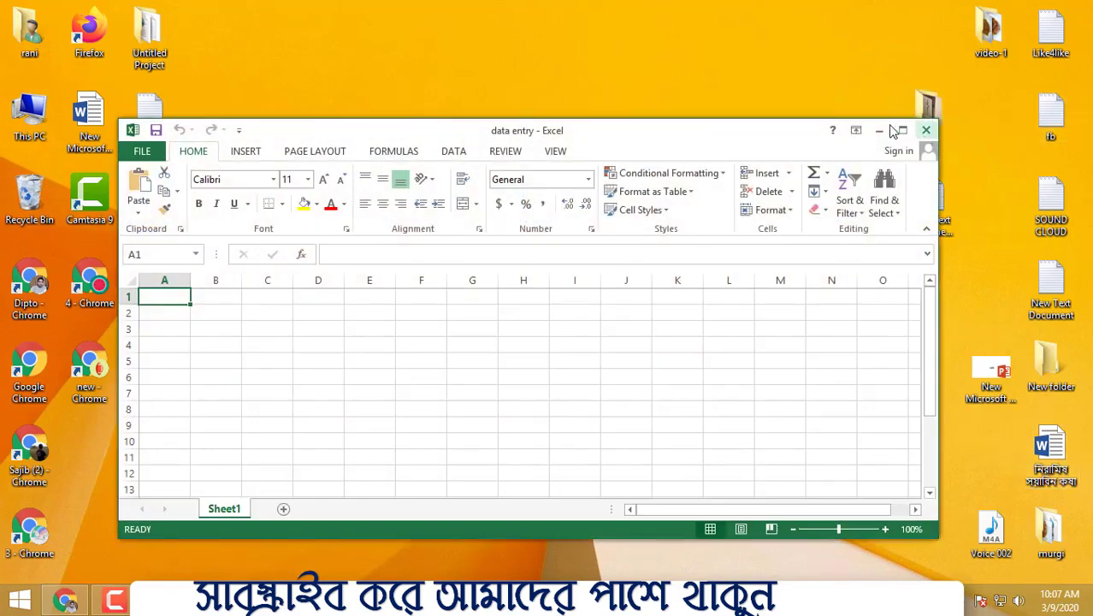
pyautogui.click(903, 130)
# Step: Widen columns A and B of the sheet
pyautogui.moveTo(73, 159); pyautogui.dragTo(305, 159)
pyautogui.click(362, 193)
pyautogui.click(430, 221)
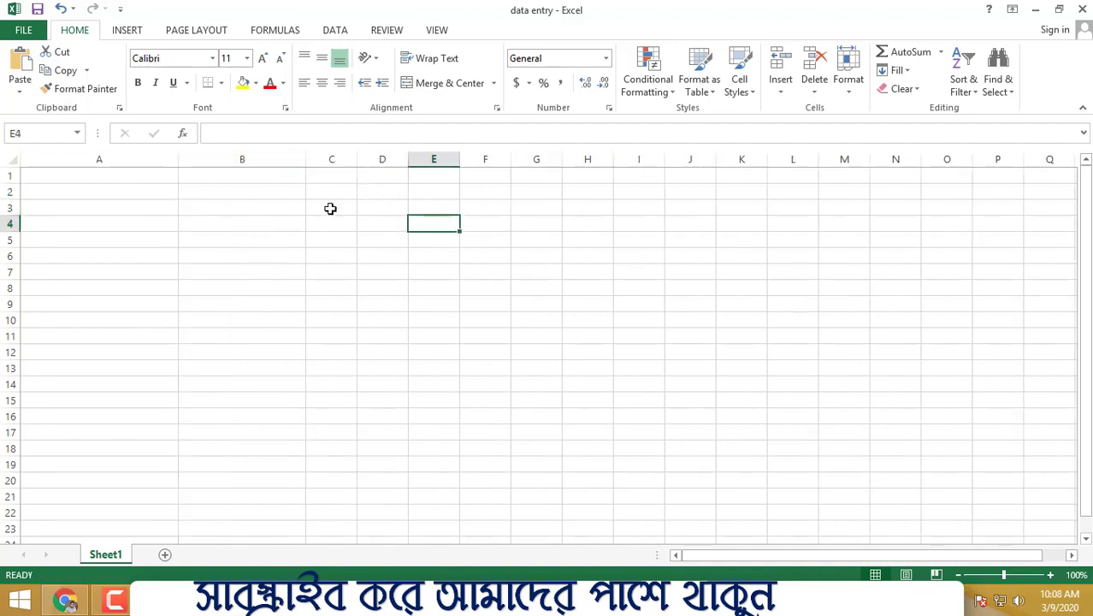
pyautogui.moveTo(301, 177); pyautogui.dragTo(500, 175)
pyautogui.click(424, 174)
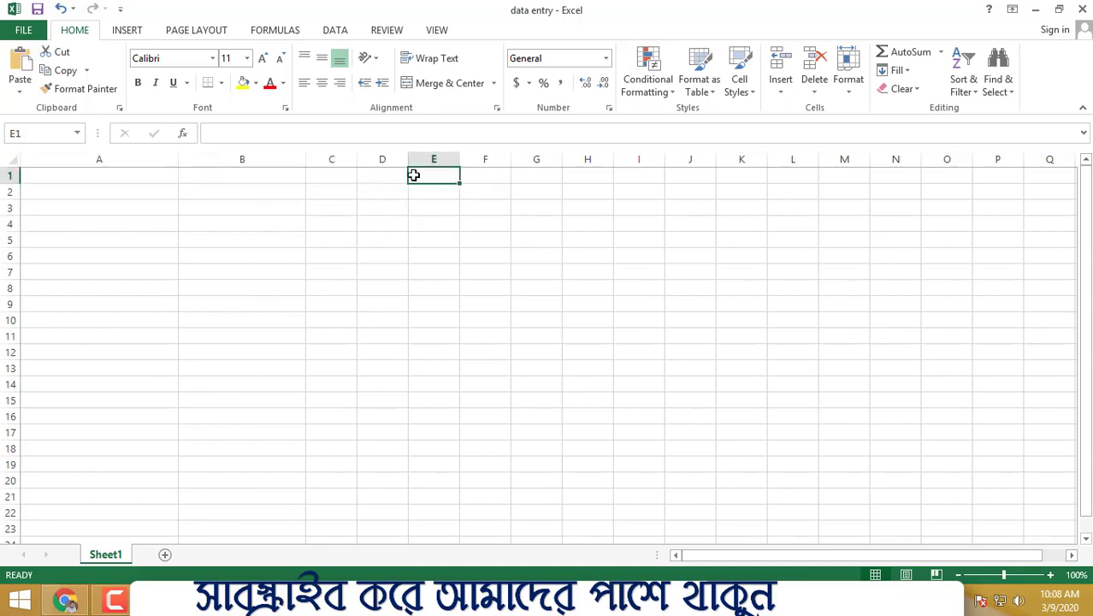
# Step: Enter Robi in cell E1
pyautogui.write('Robi')
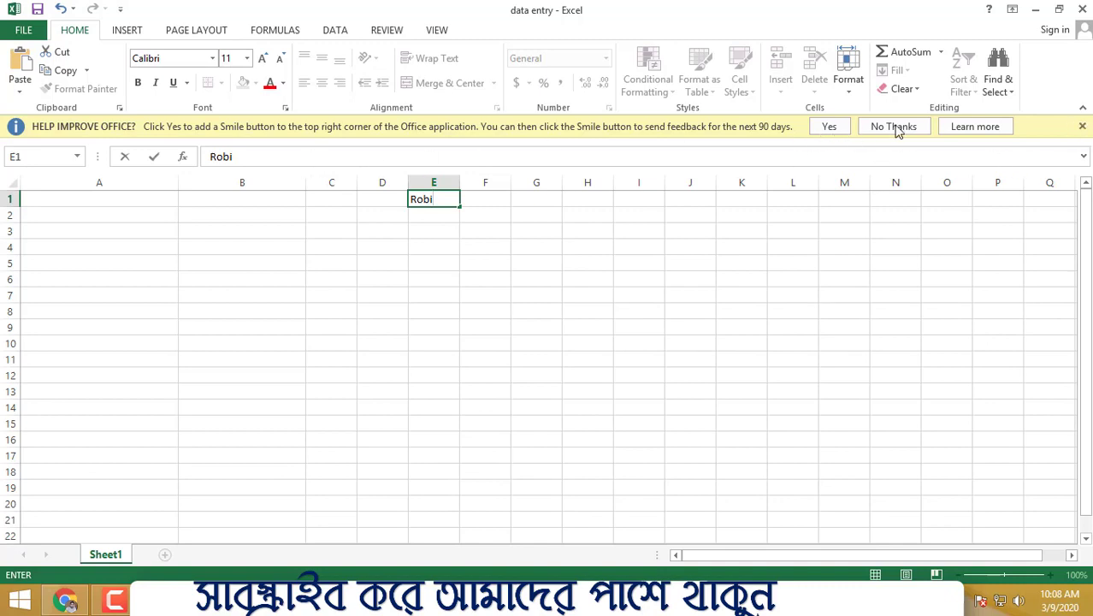
# Step: Search Google for robi in a new browser tab
pyautogui.click(66, 599)
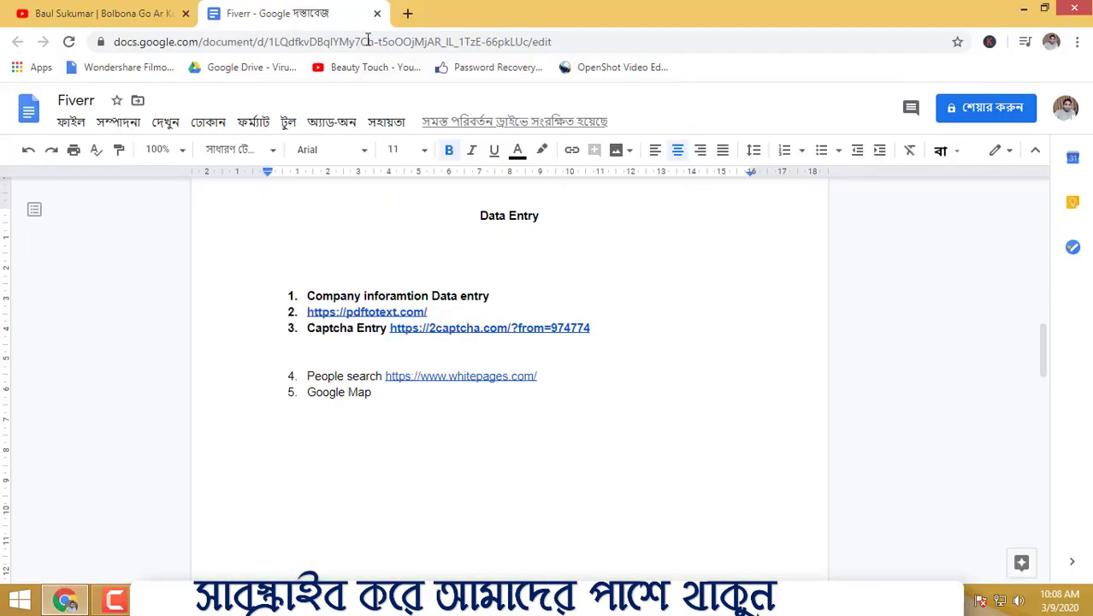
pyautogui.click(405, 14)
pyautogui.write('robi')
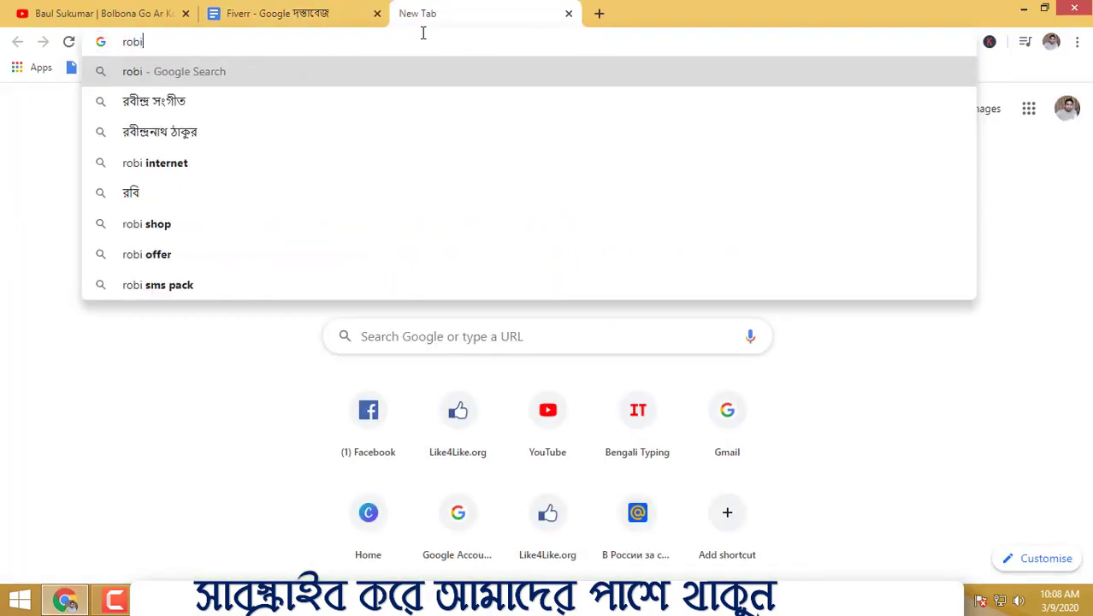
pyautogui.press('Return')
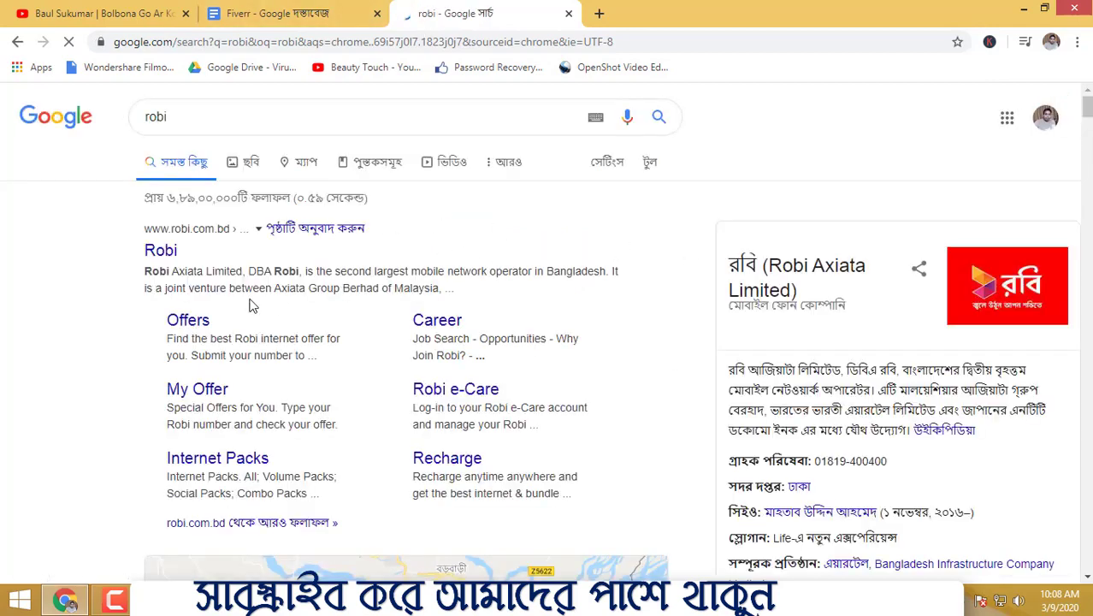
# Step: Select and copy the company name Robi Axiata Limited from the first search result
pyautogui.moveTo(143, 273)
pyautogui.mouseDown()
pyautogui.moveTo(230, 272)
pyautogui.moveTo(145, 271)
pyautogui.mouseUp()
pyautogui.click(247, 271)
pyautogui.moveTo(246, 272); pyautogui.dragTo(143, 272)
pyautogui.rightClick(179, 271)
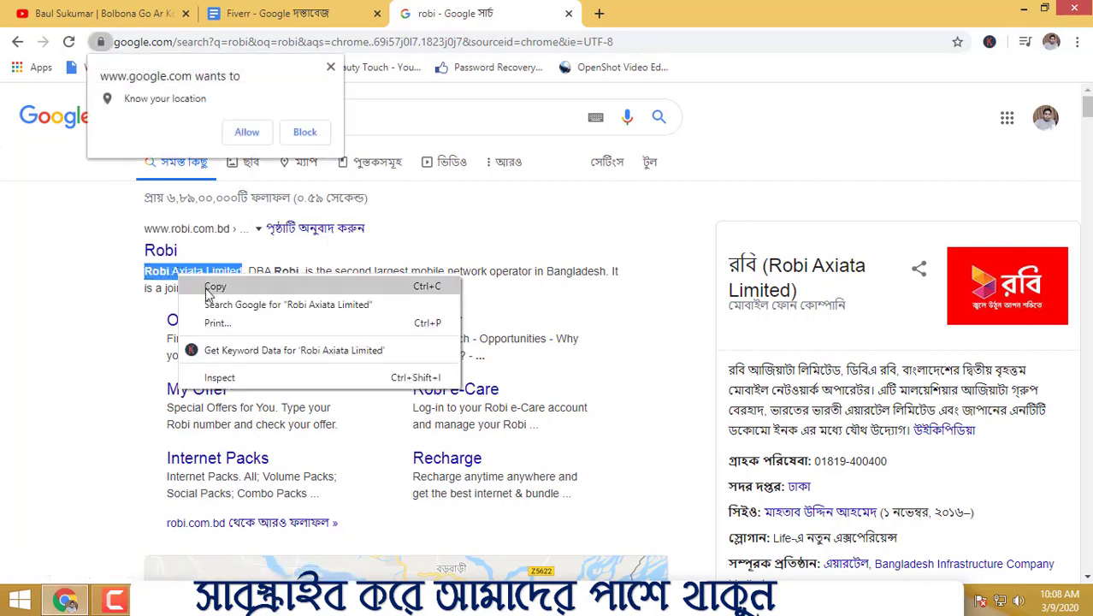
pyautogui.click(205, 285)
# Step: Paste the company name into the address bar and copy it again from there
pyautogui.click(347, 41)
pyautogui.rightClick(348, 42)
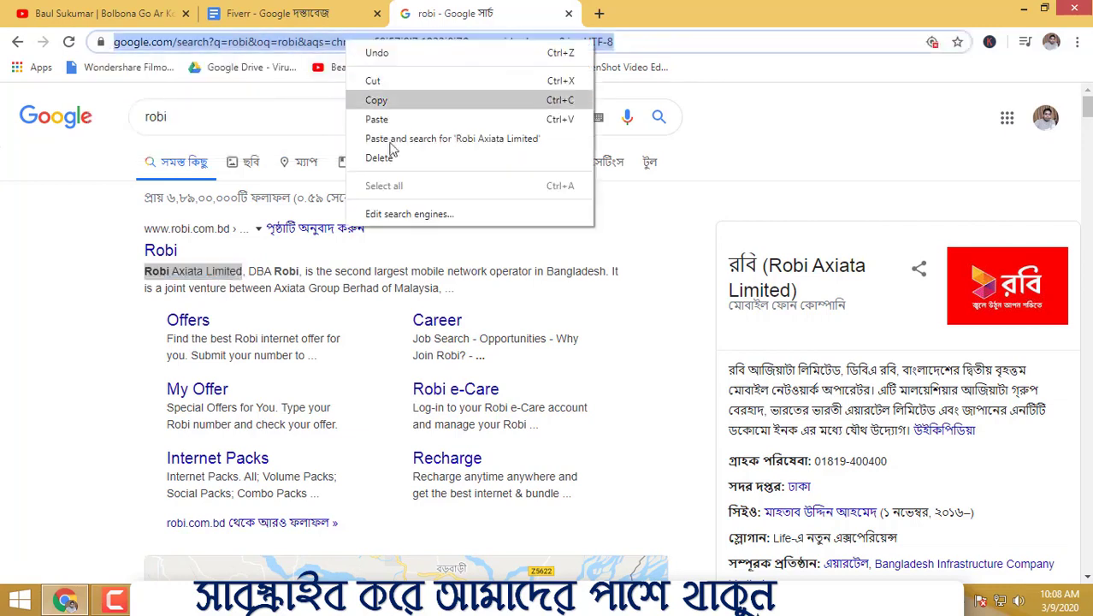
pyautogui.click(376, 119)
pyautogui.moveTo(266, 43); pyautogui.dragTo(137, 46)
pyautogui.rightClick(141, 47)
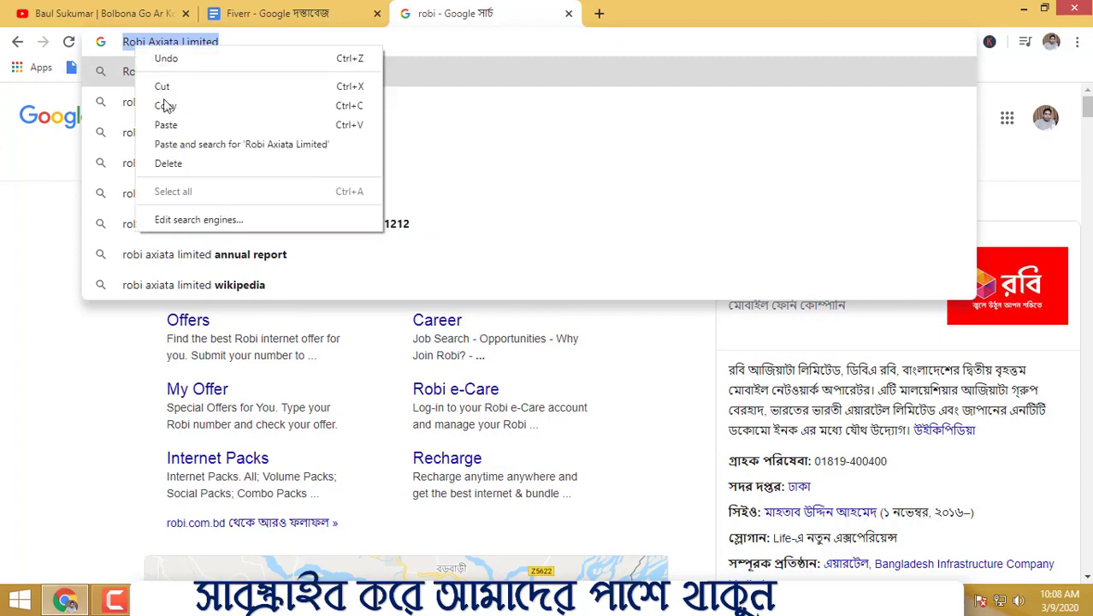
pyautogui.click(166, 105)
# Step: Paste Robi Axiata Limited into cell E1 of the workbook and autofit column E to it
pyautogui.hotkey('alt', 'Tab')
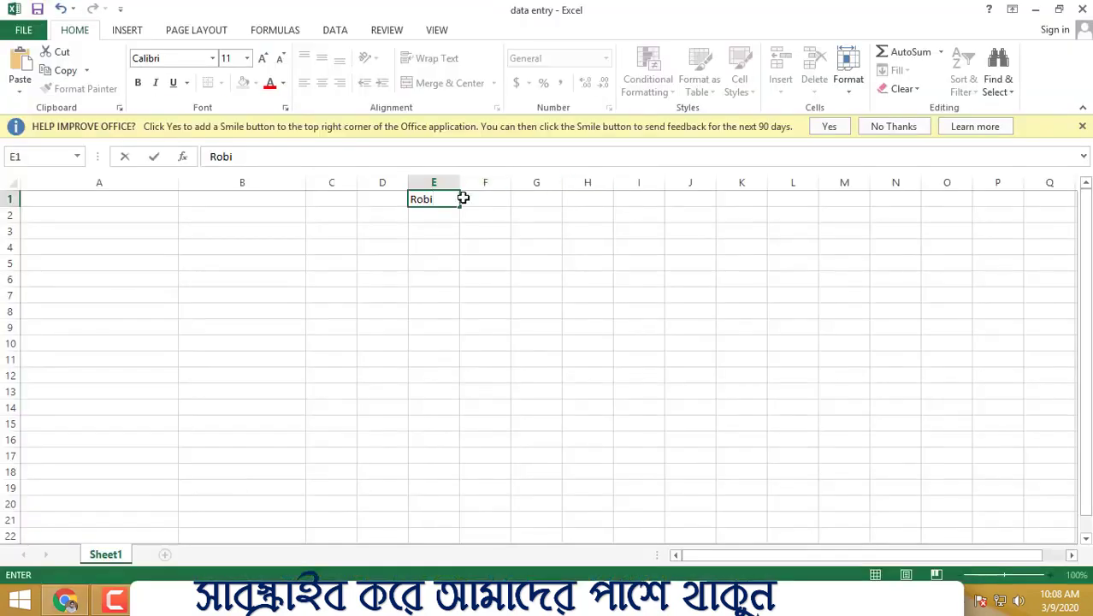
pyautogui.click(569, 291)
pyautogui.click(893, 126)
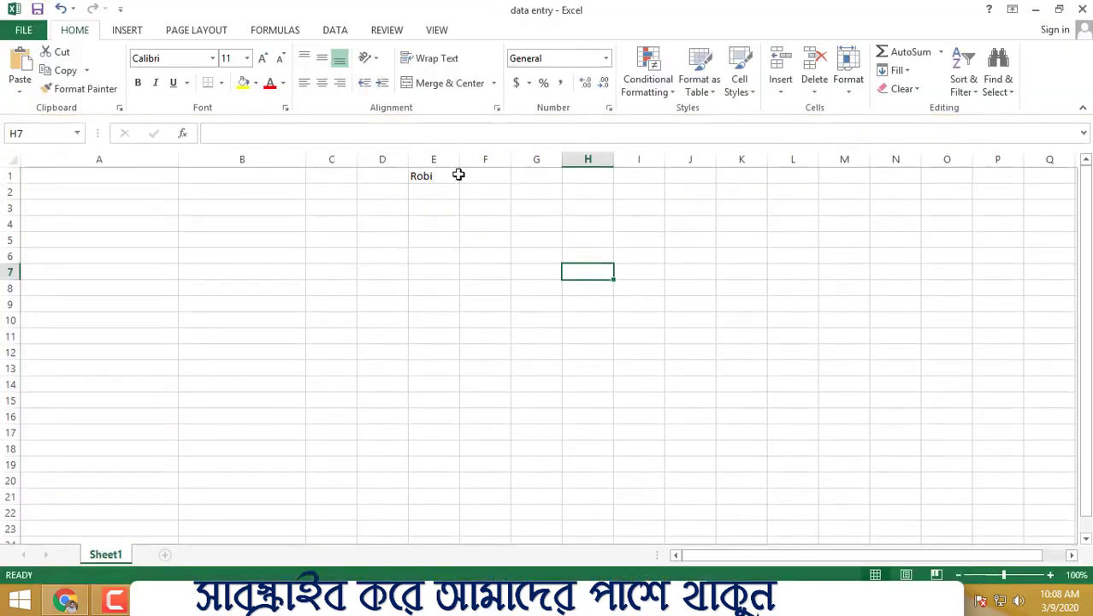
pyautogui.click(420, 178)
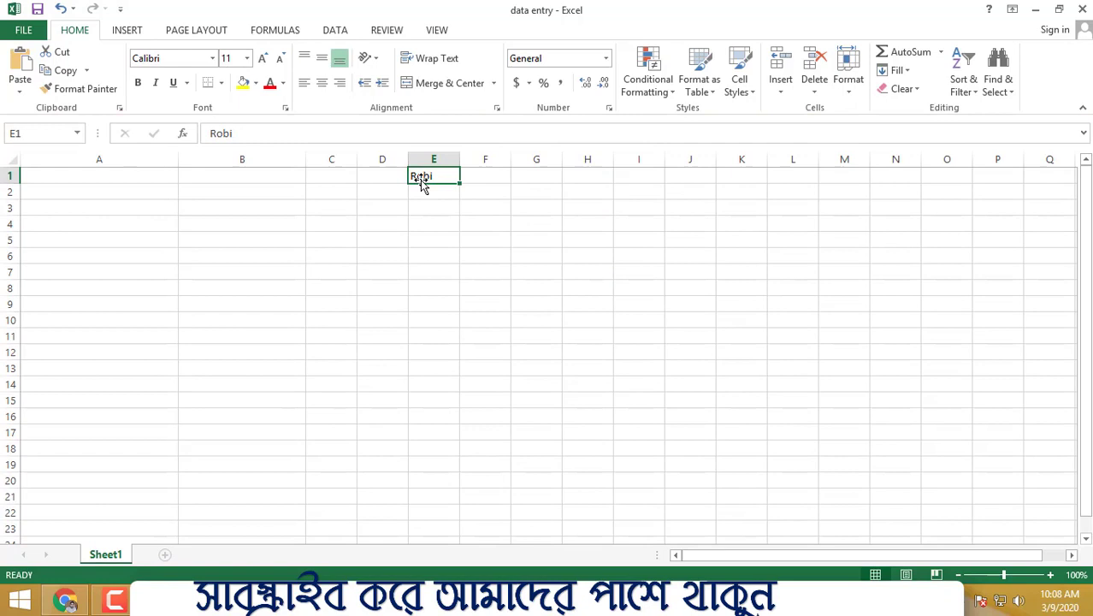
pyautogui.hotkey('ctrl', 'v')
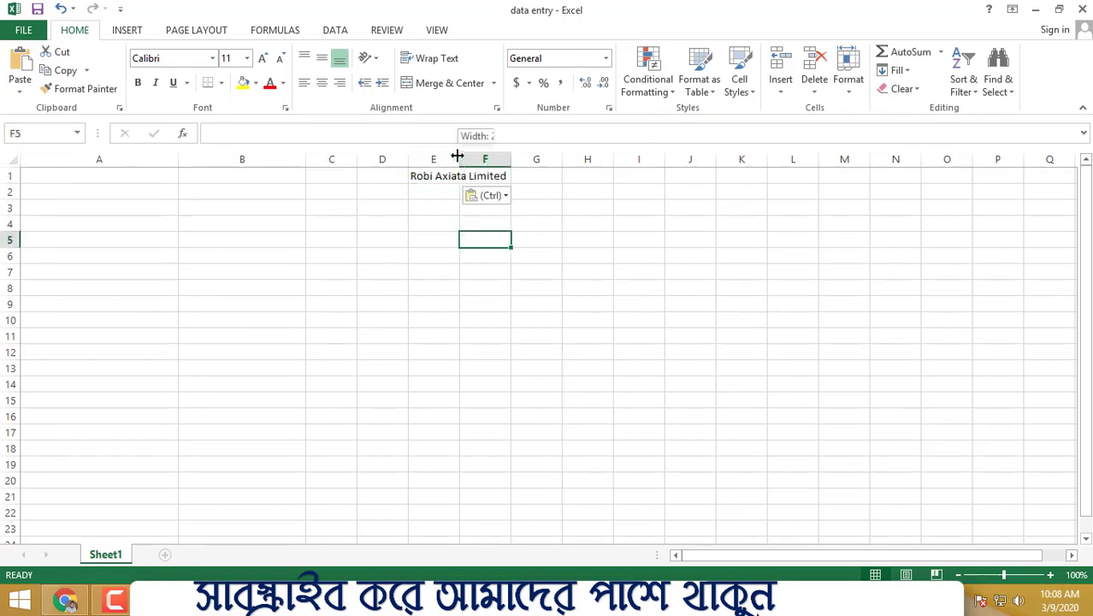
pyautogui.doubleClick(458, 159)
pyautogui.click(623, 206)
pyautogui.moveTo(284, 174); pyautogui.dragTo(773, 204)
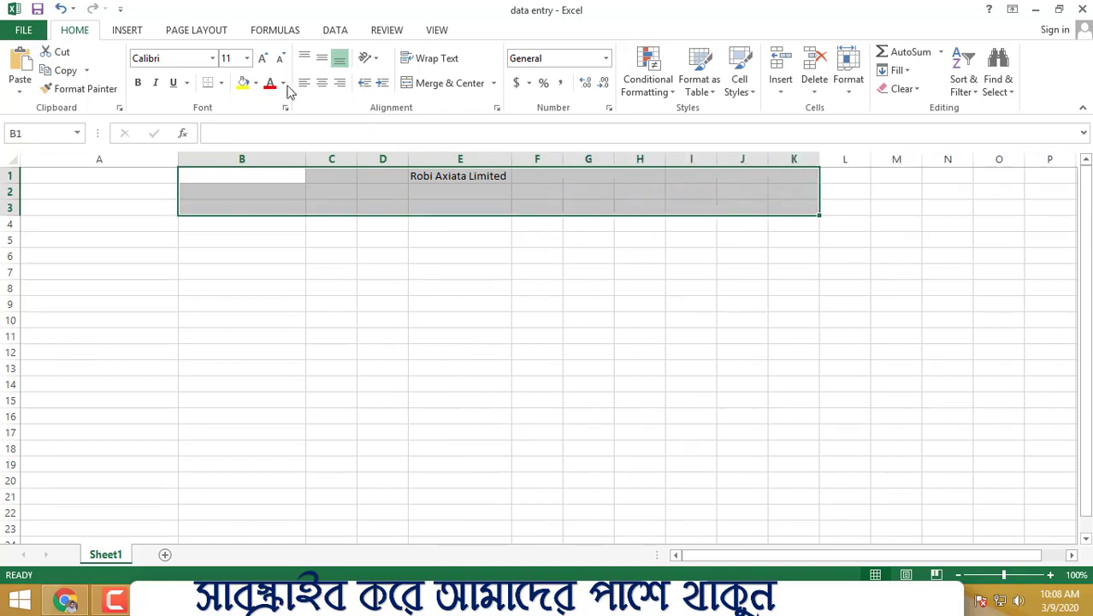
pyautogui.click(220, 83)
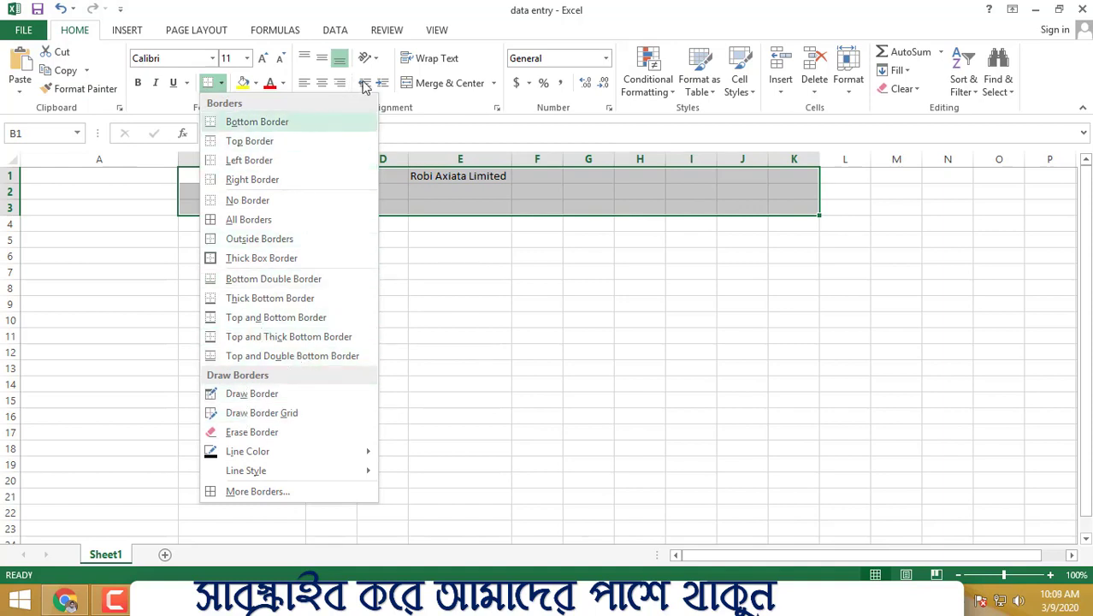
pyautogui.click(517, 294)
# Step: Make the company name in E1 bold and increase its font size
pyautogui.moveTo(444, 175); pyautogui.dragTo(530, 175)
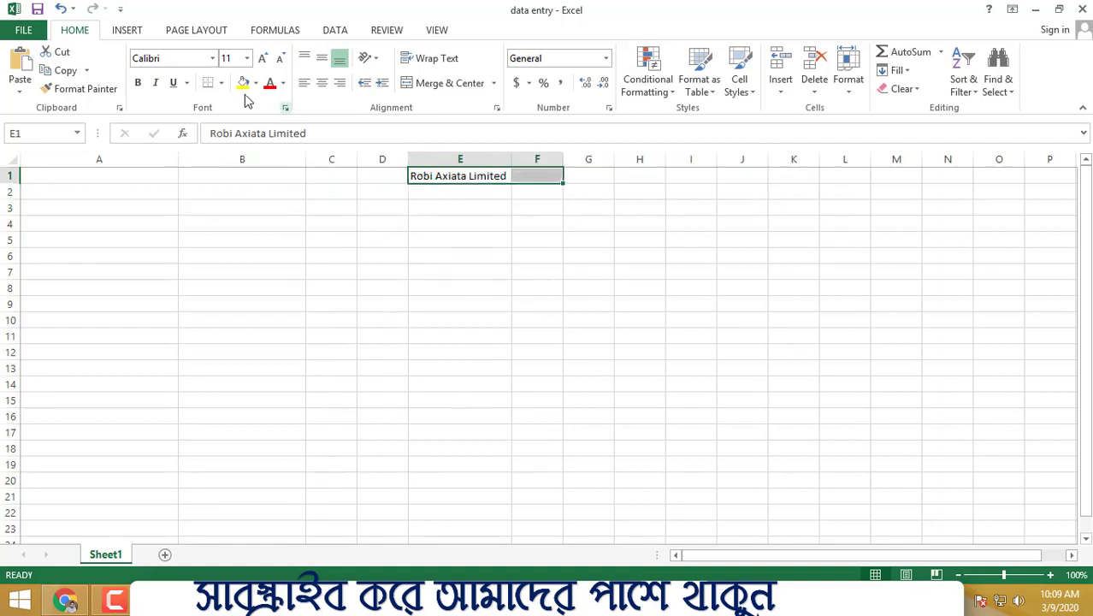
pyautogui.click(138, 83)
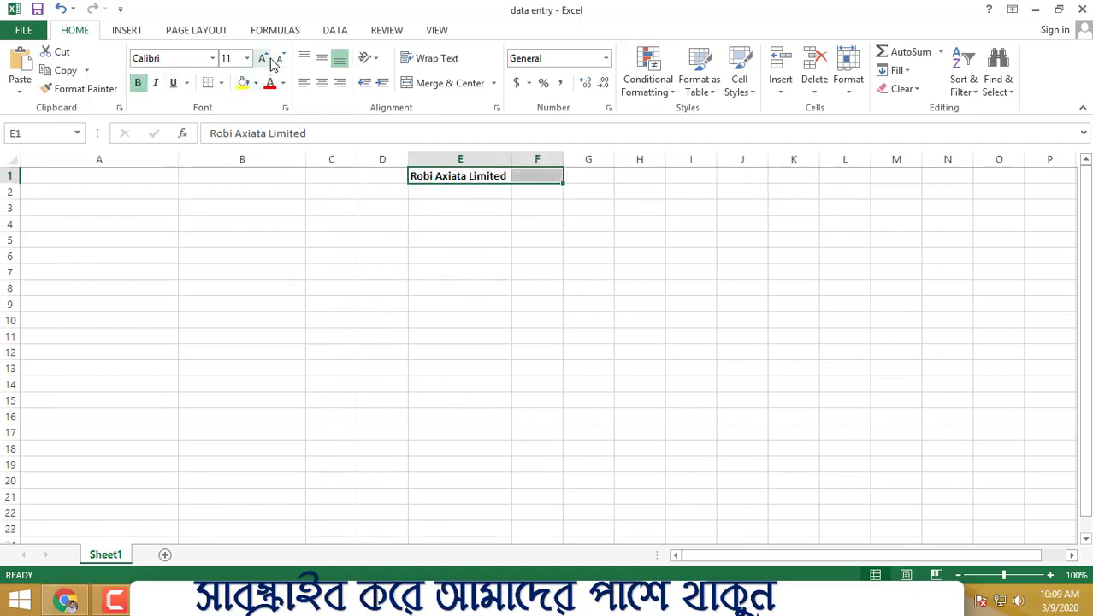
pyautogui.click(267, 61)
pyautogui.click(267, 61)
pyautogui.click(266, 61)
pyautogui.click(267, 62)
pyautogui.click(267, 61)
pyautogui.click(267, 62)
pyautogui.click(267, 61)
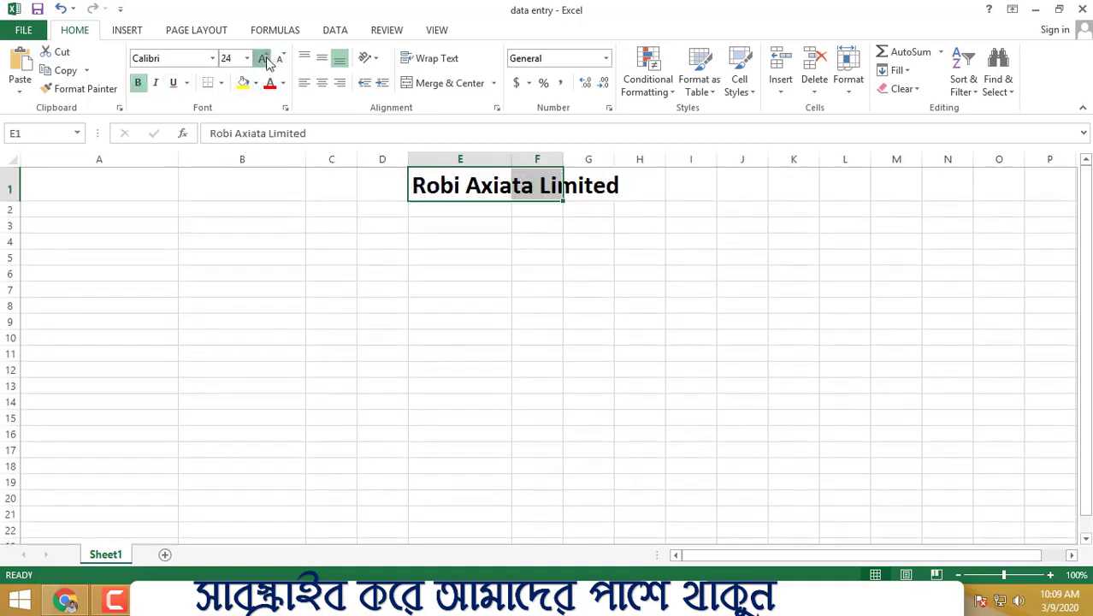
pyautogui.click(267, 62)
pyautogui.click(266, 62)
pyautogui.click(402, 275)
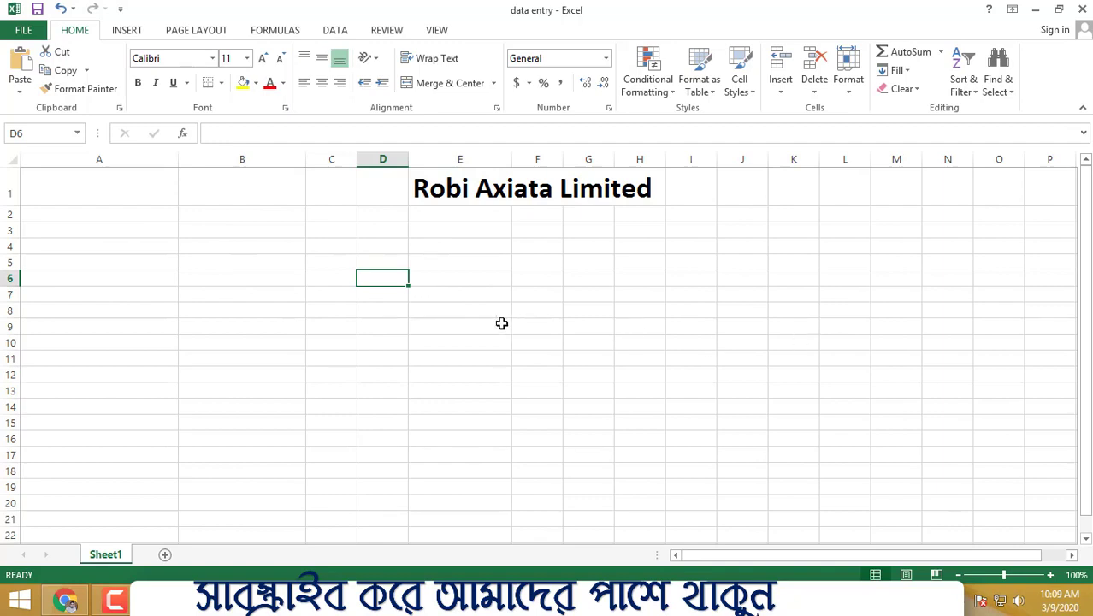
# Step: Enter the header Castomer Name in cell A2
pyautogui.click(122, 215)
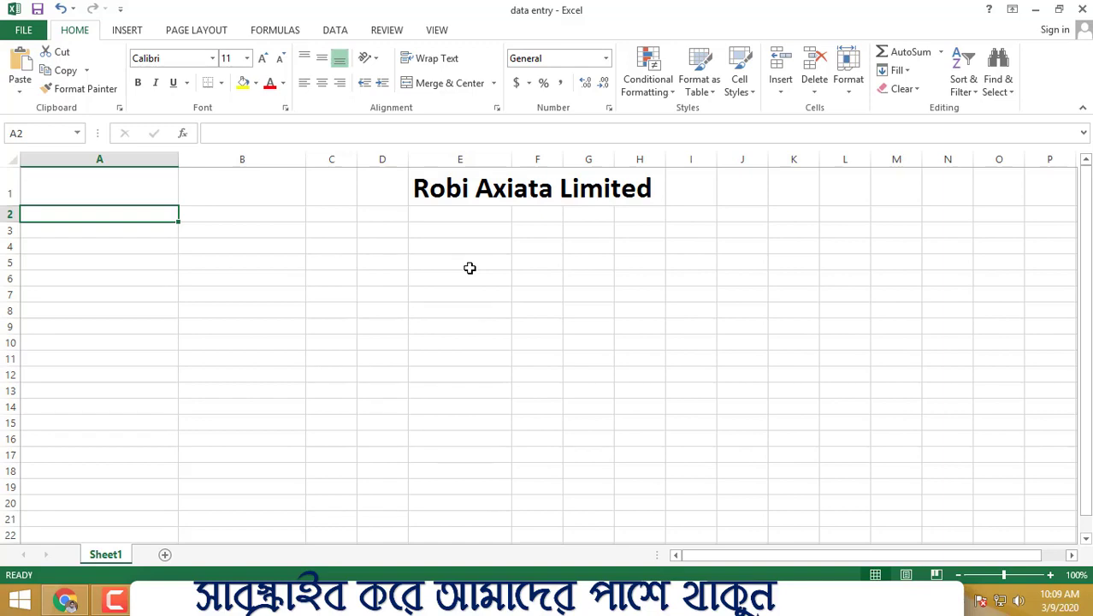
pyautogui.write('C')
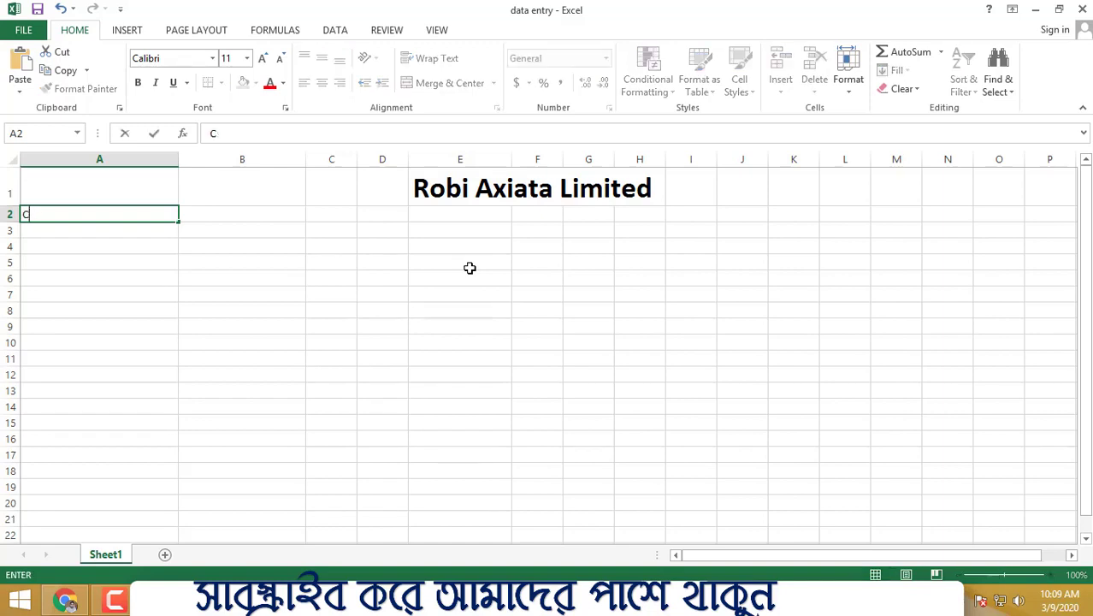
pyautogui.write('sastomer Name')
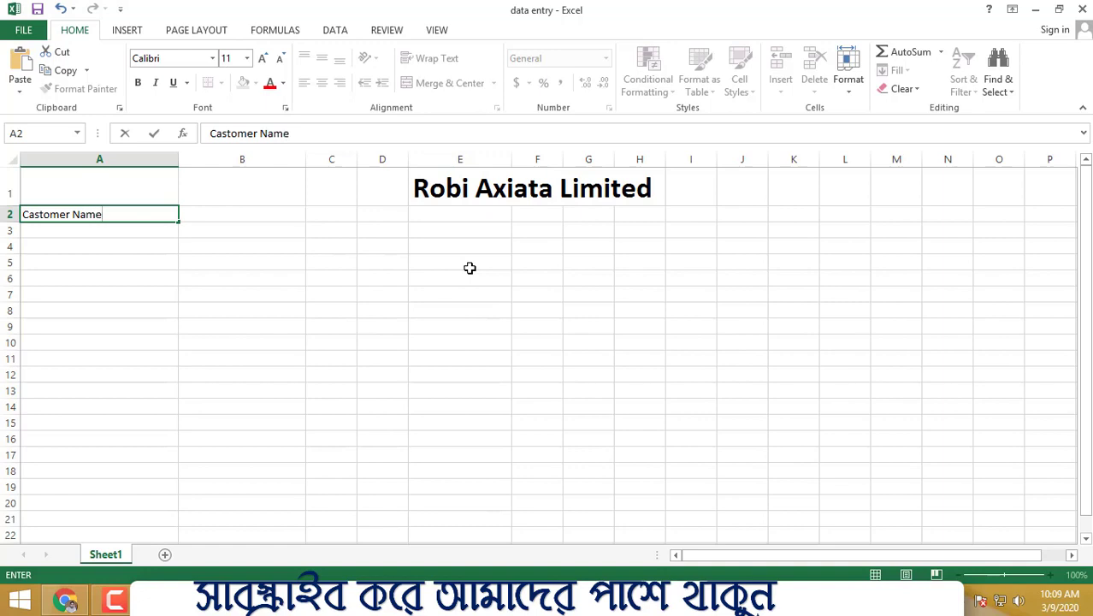
pyautogui.click(473, 259)
# Step: Enter the header Mobile No in cell B2
pyautogui.click(243, 212)
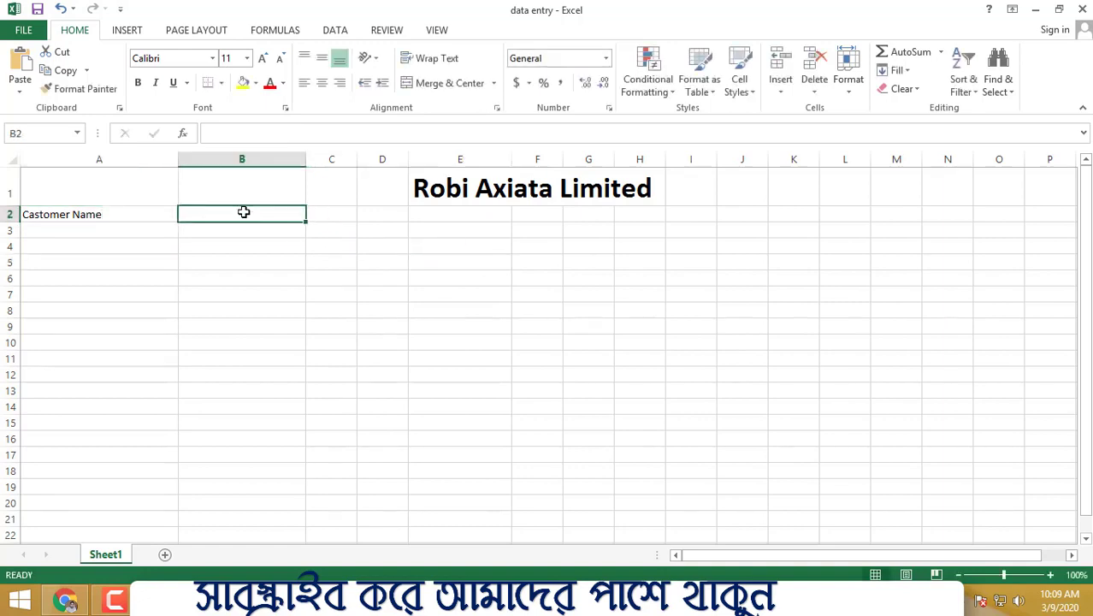
pyautogui.write('Mob')
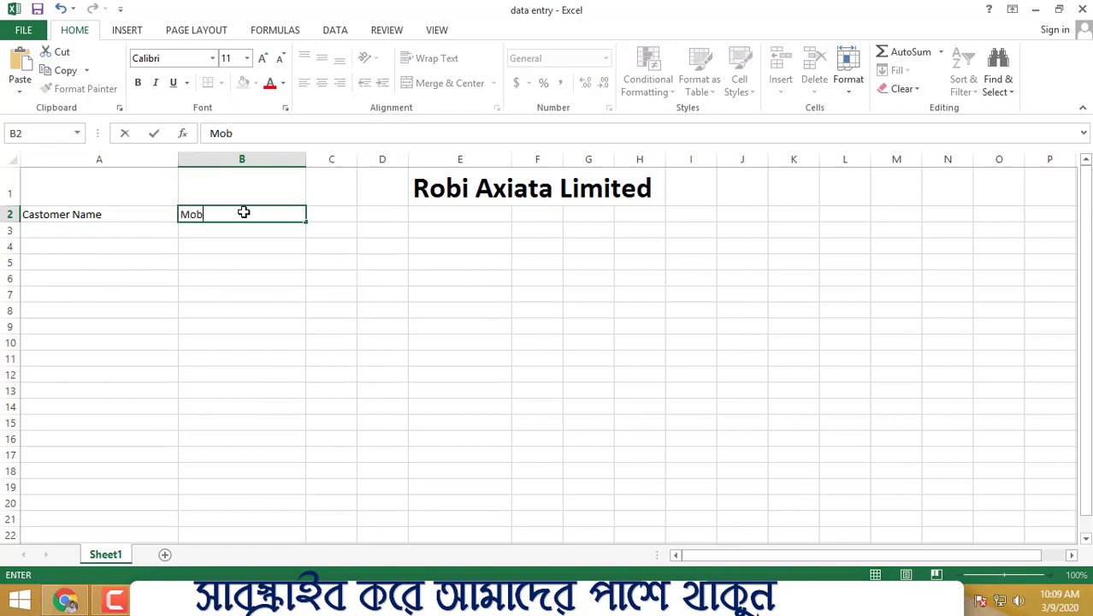
pyautogui.write('ile No')
pyautogui.click(537, 342)
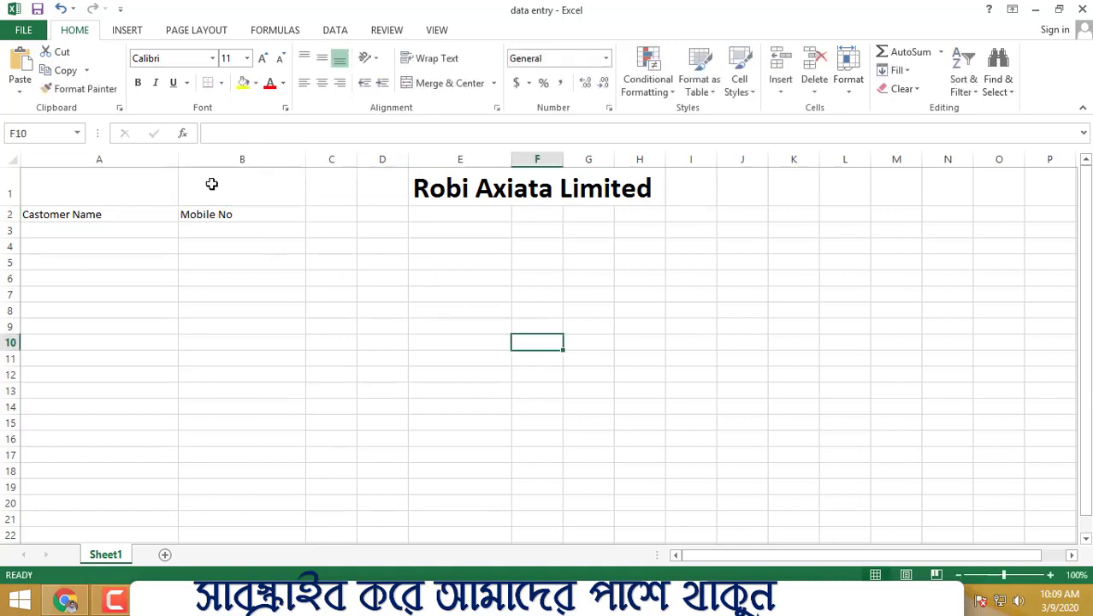
# Step: Widen column C
pyautogui.click(68, 214)
pyautogui.click(237, 214)
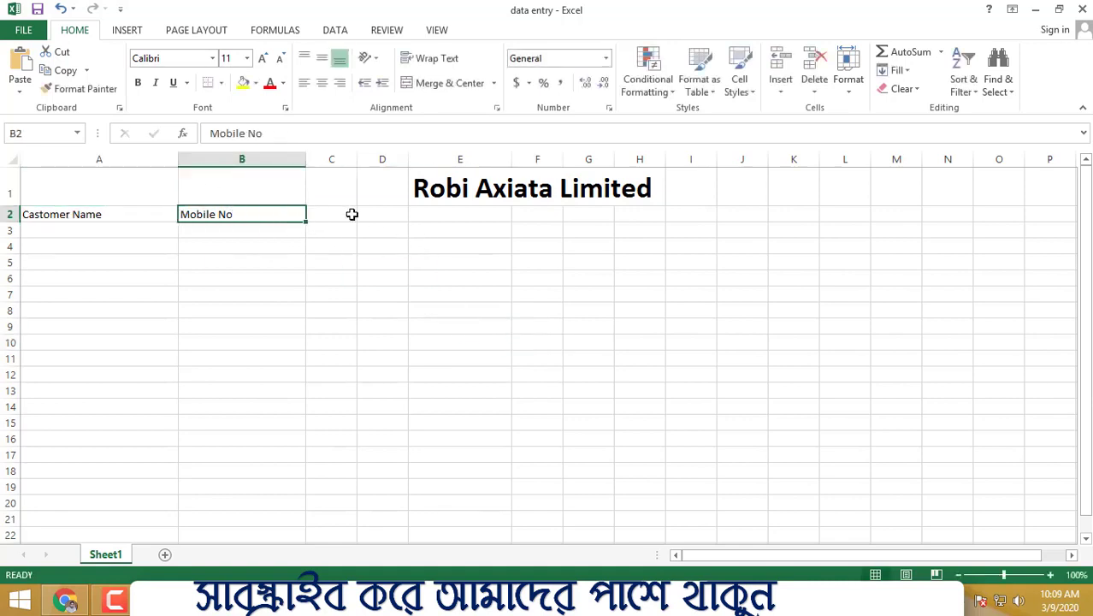
pyautogui.click(341, 217)
pyautogui.moveTo(357, 158); pyautogui.dragTo(390, 203)
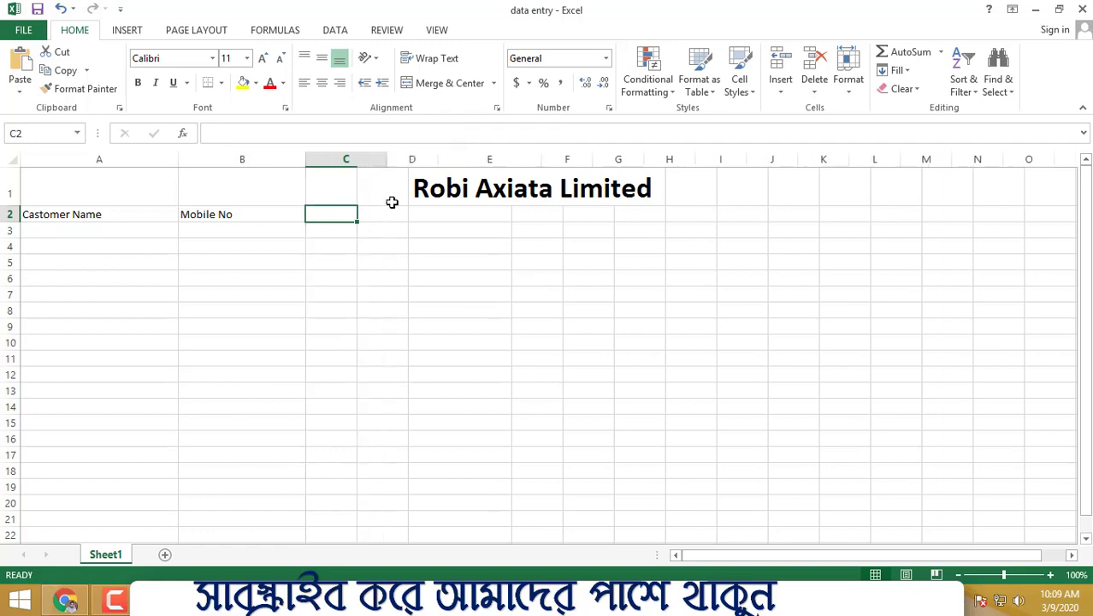
pyautogui.click(341, 212)
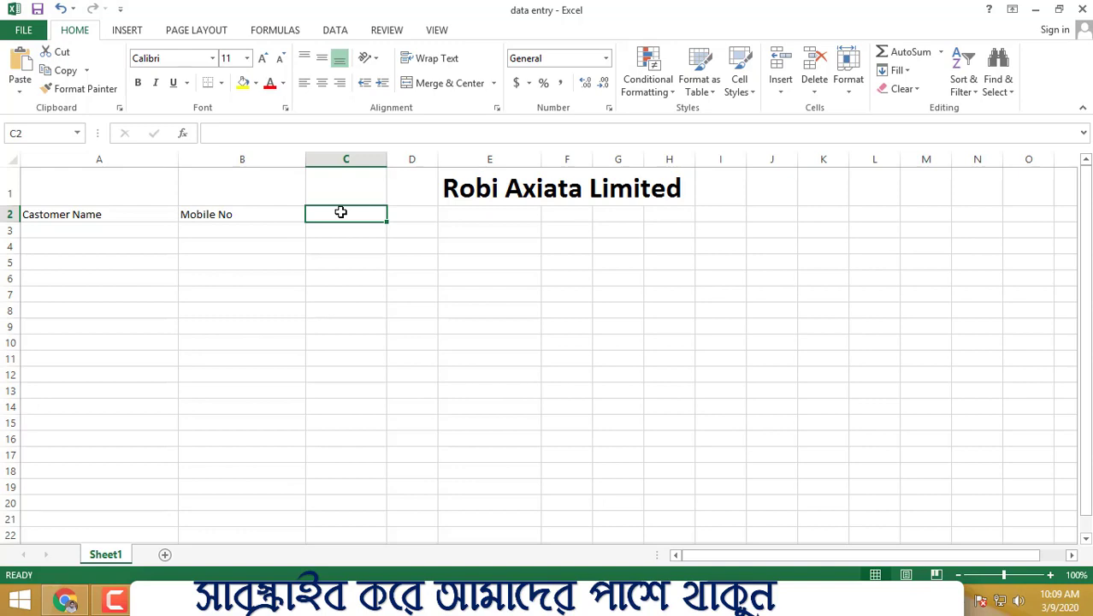
# Step: Enter the header Location in cell C2
pyautogui.write('Locat')
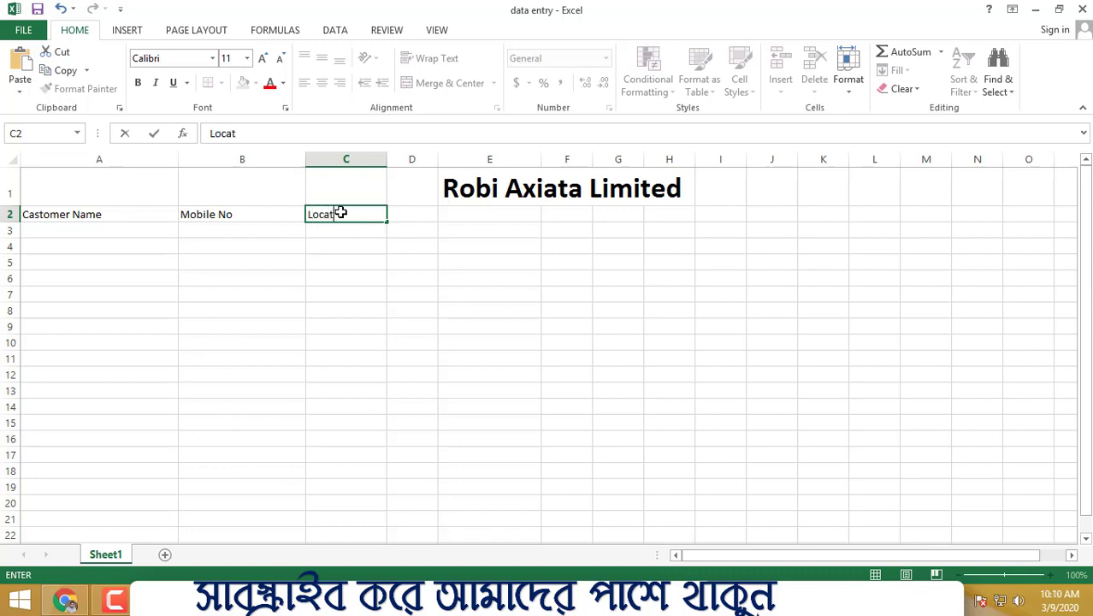
pyautogui.write('ion')
pyautogui.click(425, 247)
pyautogui.click(329, 215)
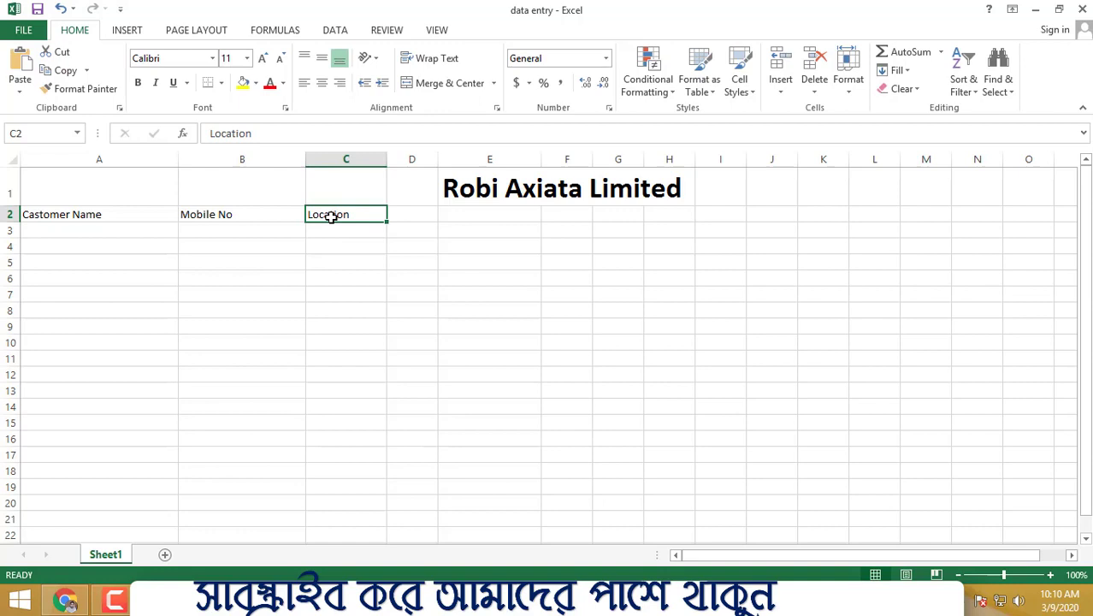
# Step: Enter the header IDCARD NUMBER in cell D2
pyautogui.click(403, 212)
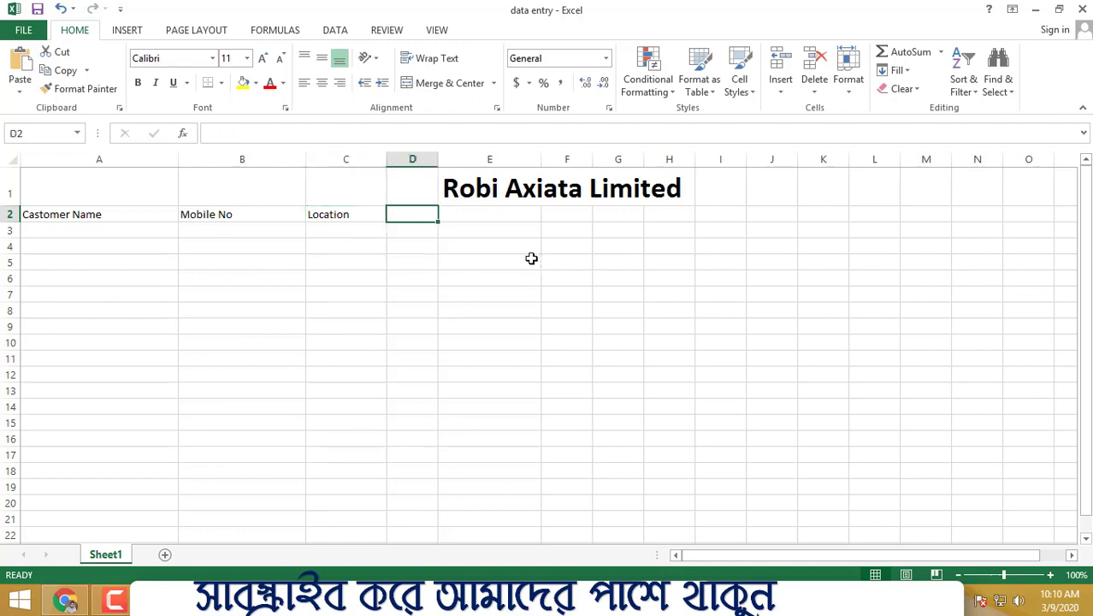
pyautogui.write('Id')
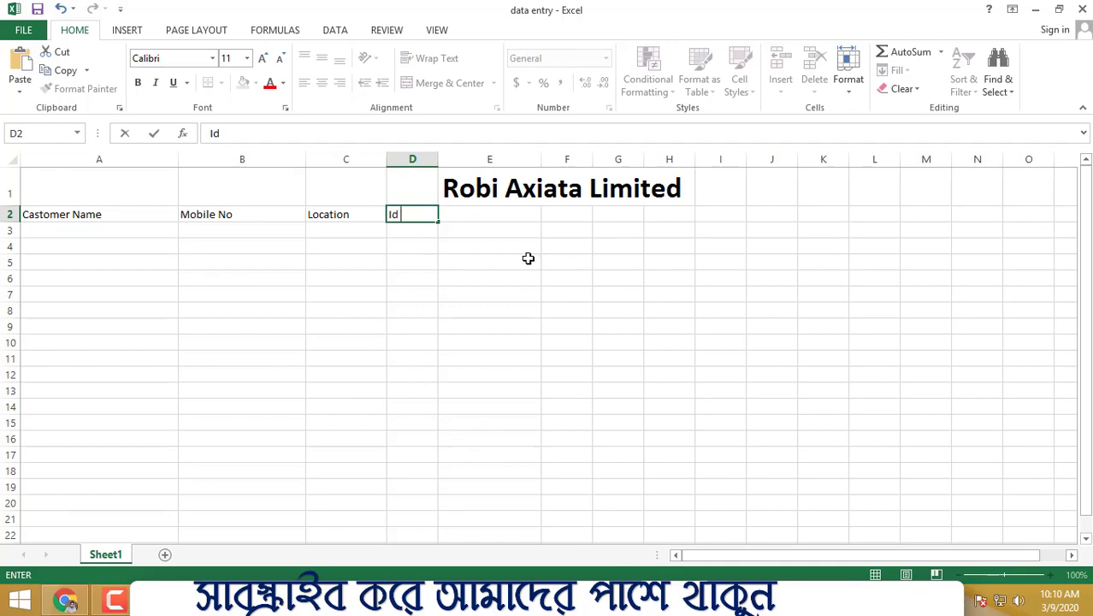
pyautogui.write(' CARD NUMBER')
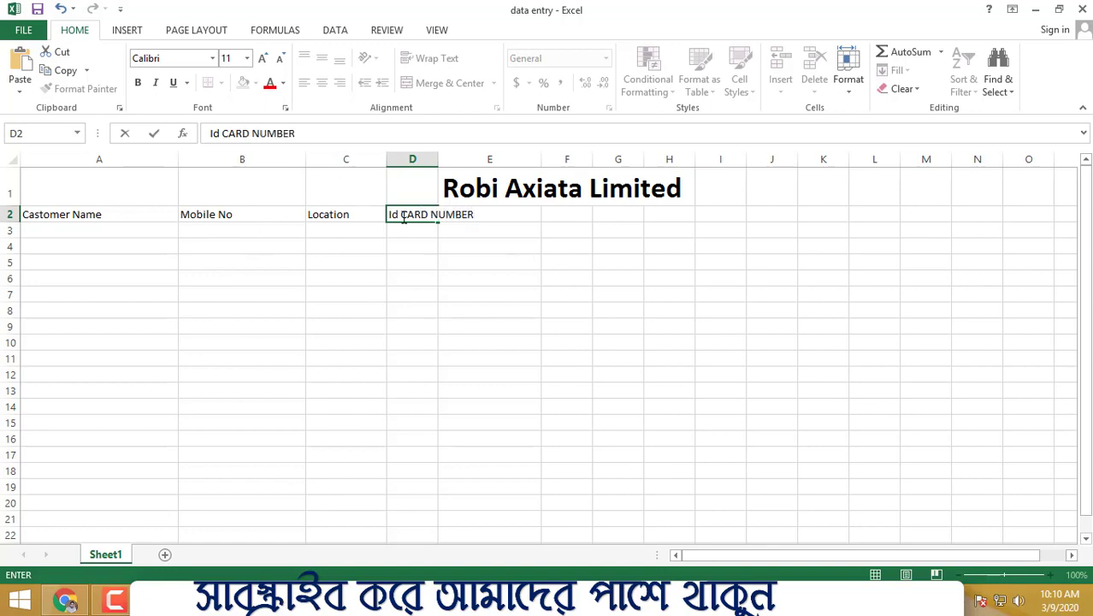
pyautogui.moveTo(401, 215); pyautogui.dragTo(382, 214)
pyautogui.write('ID')
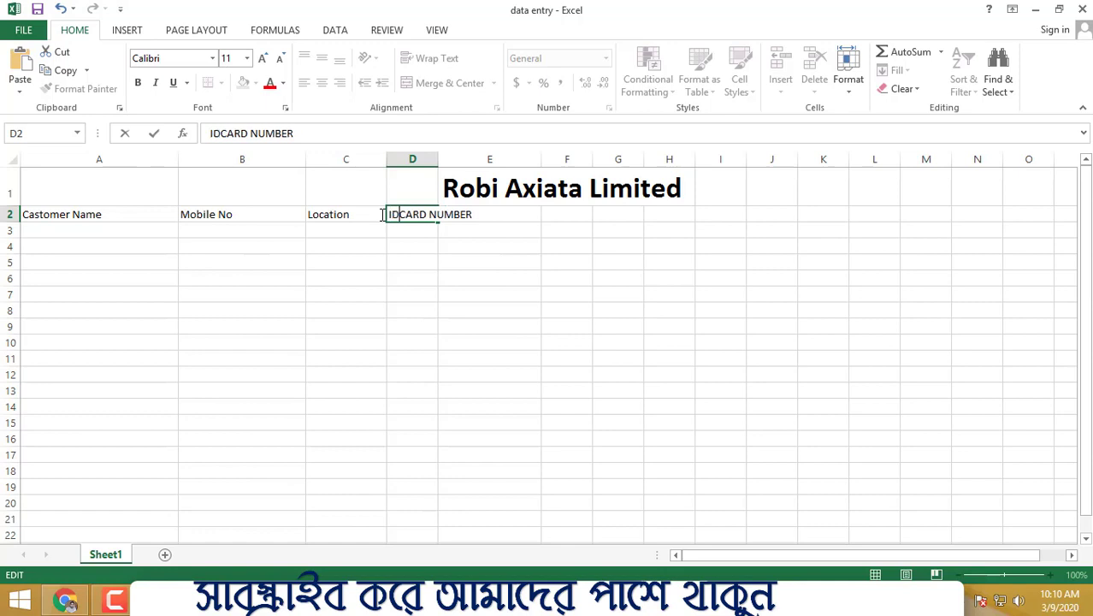
pyautogui.click(506, 248)
# Step: Autofit the width of column D to its header
pyautogui.doubleClick(441, 158)
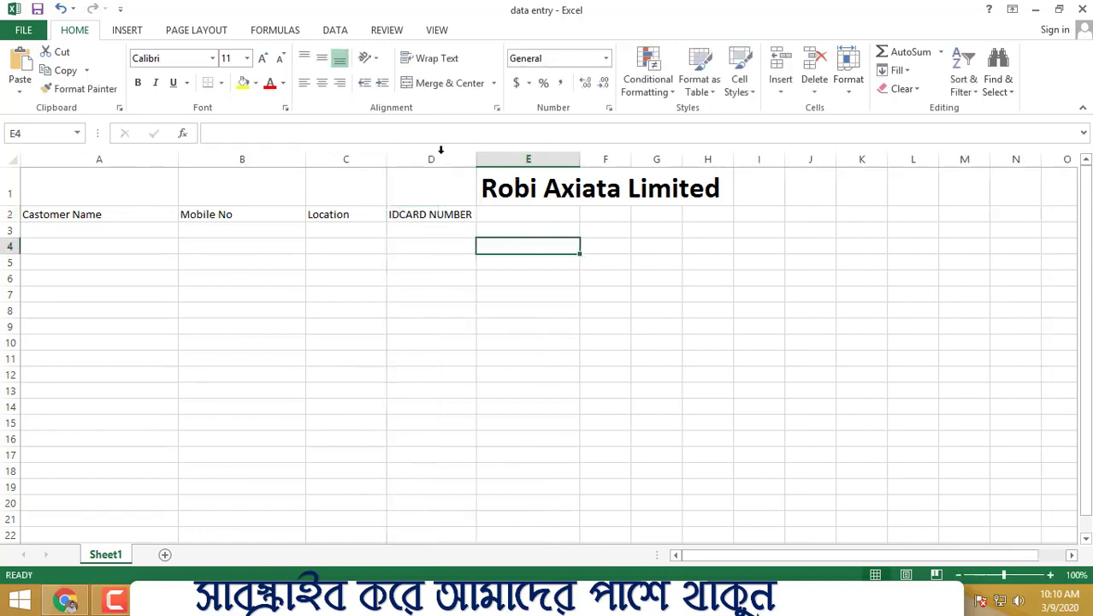
pyautogui.click(682, 261)
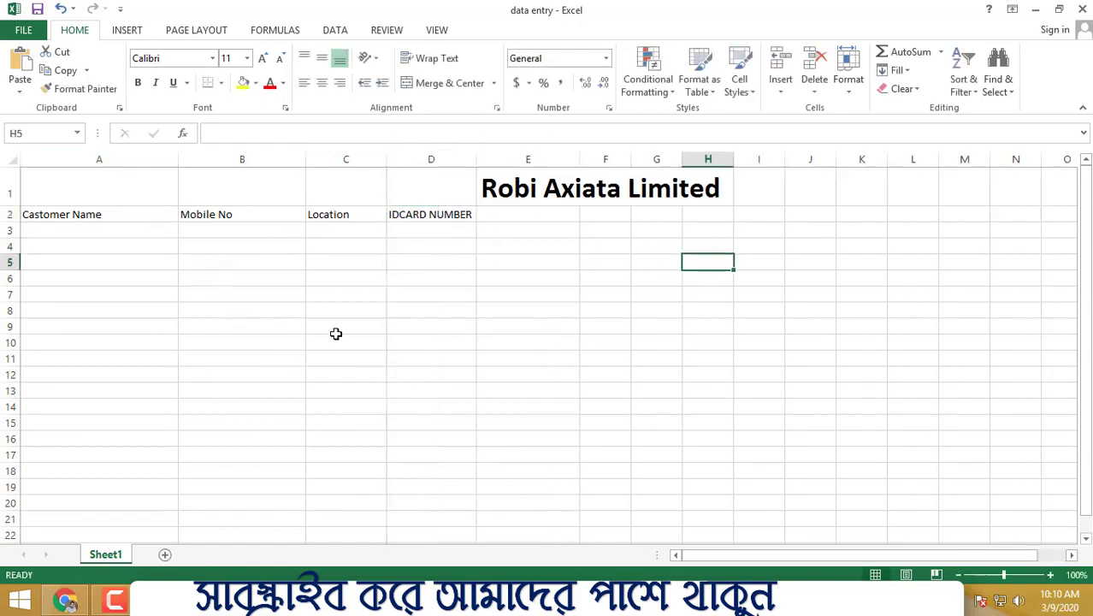
pyautogui.moveTo(473, 214); pyautogui.dragTo(768, 219)
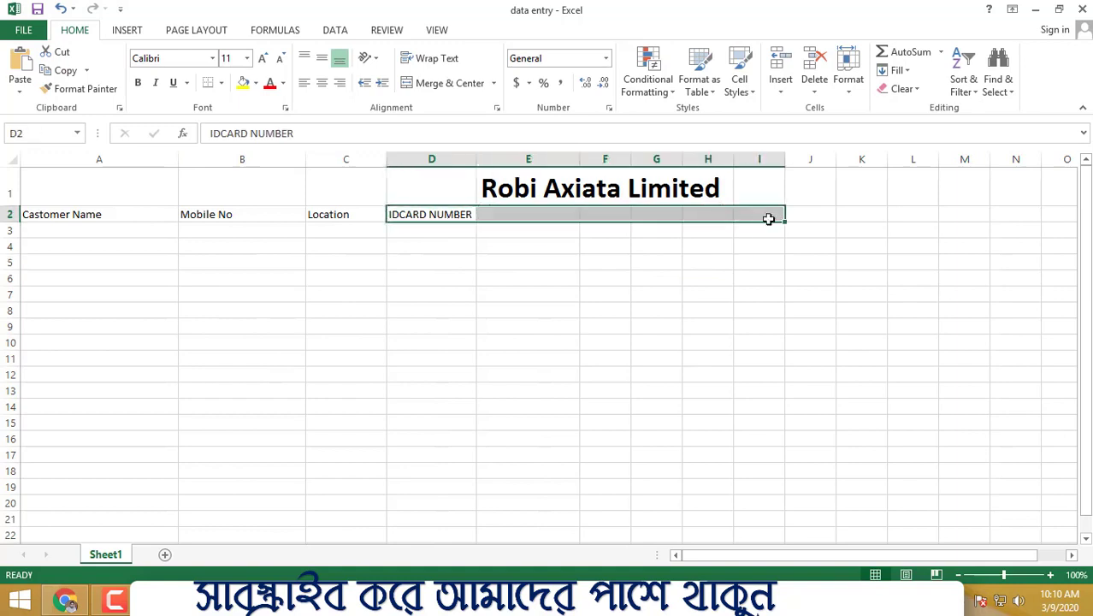
# Step: Enter the header Faters Name in cell E2
pyautogui.click(559, 213)
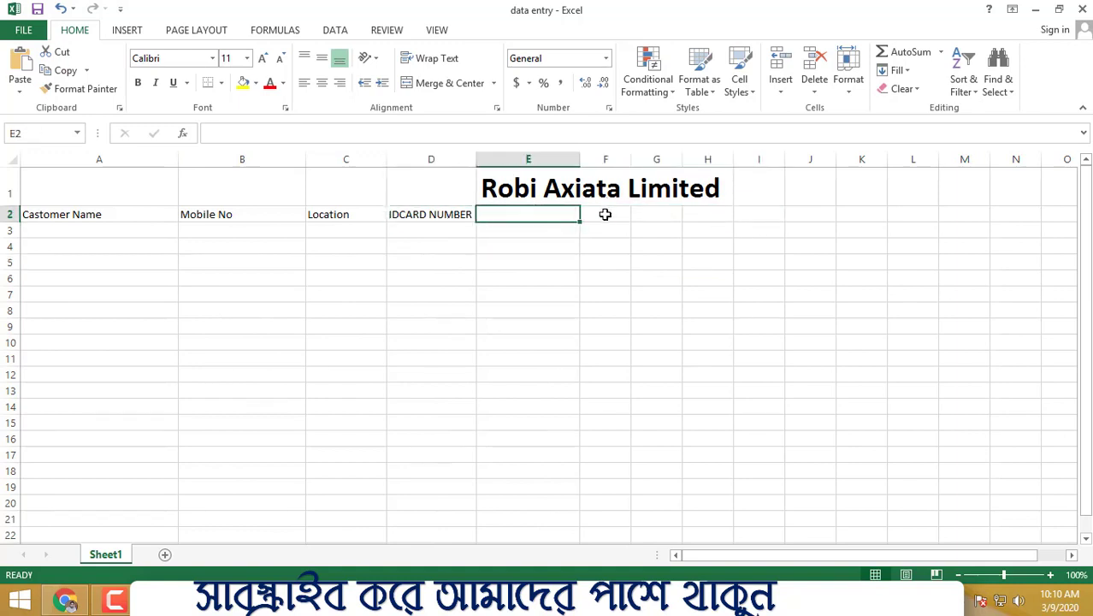
pyautogui.write('F')
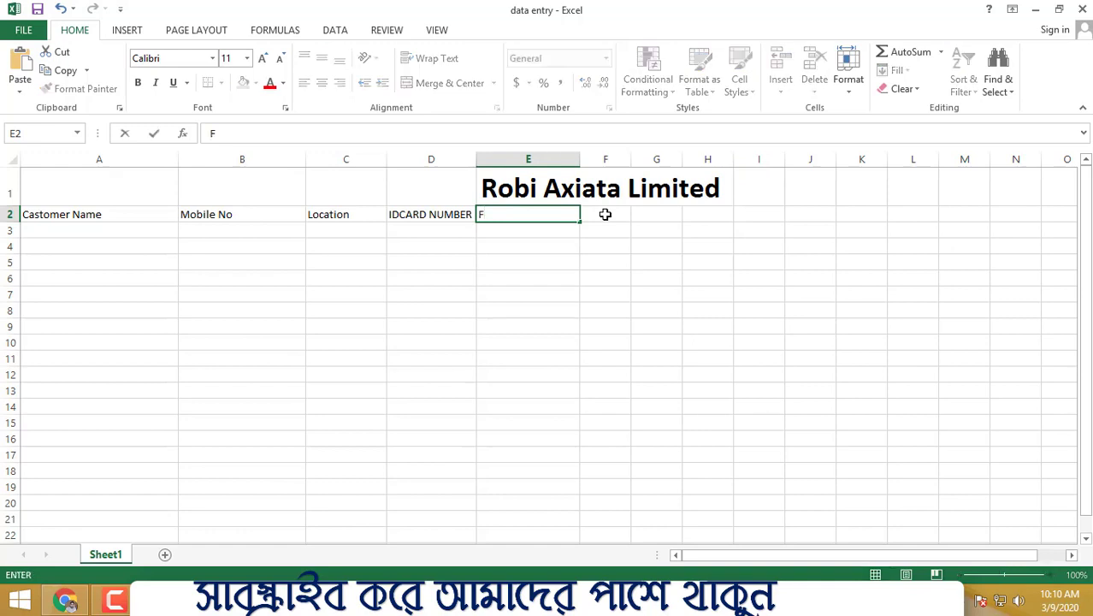
pyautogui.write('aters /?Name')
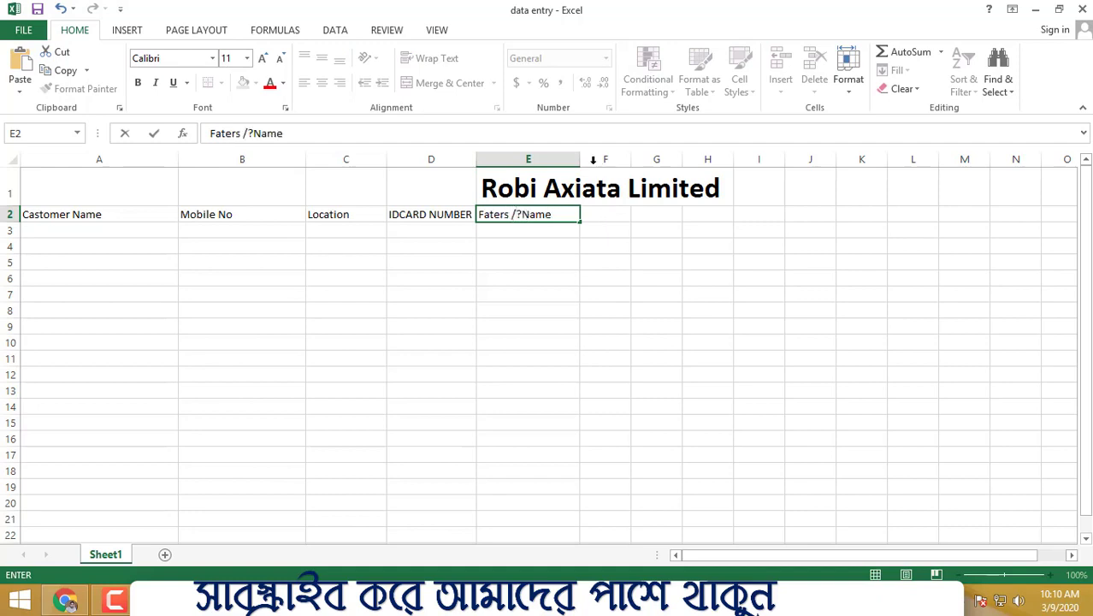
pyautogui.click(525, 214)
pyautogui.press('BackSpace')
pyautogui.press('BackSpace')
pyautogui.press('BackSpace')
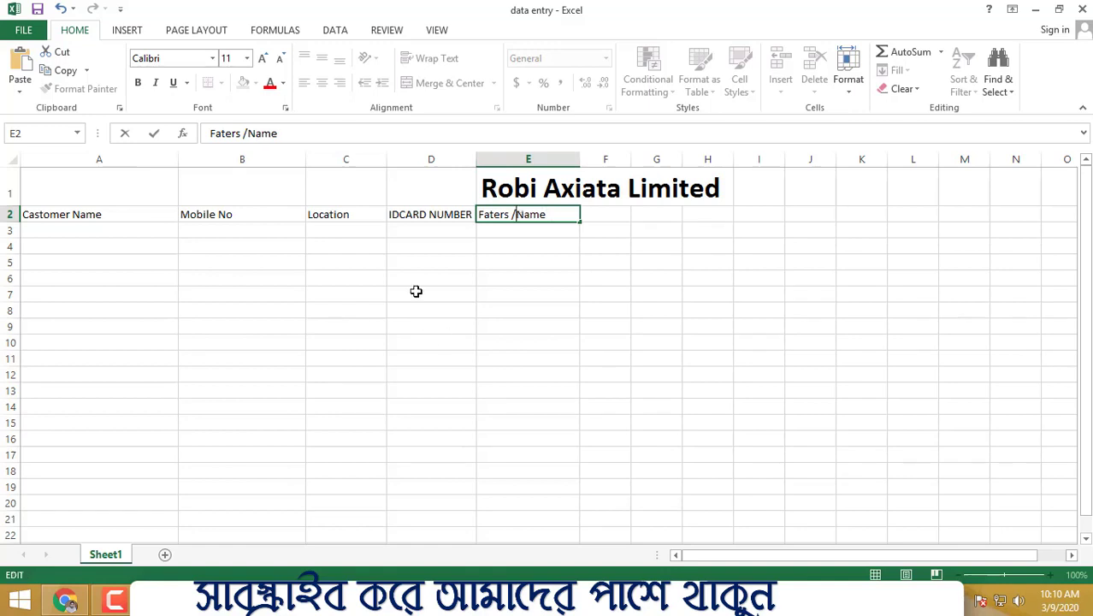
pyautogui.click(621, 321)
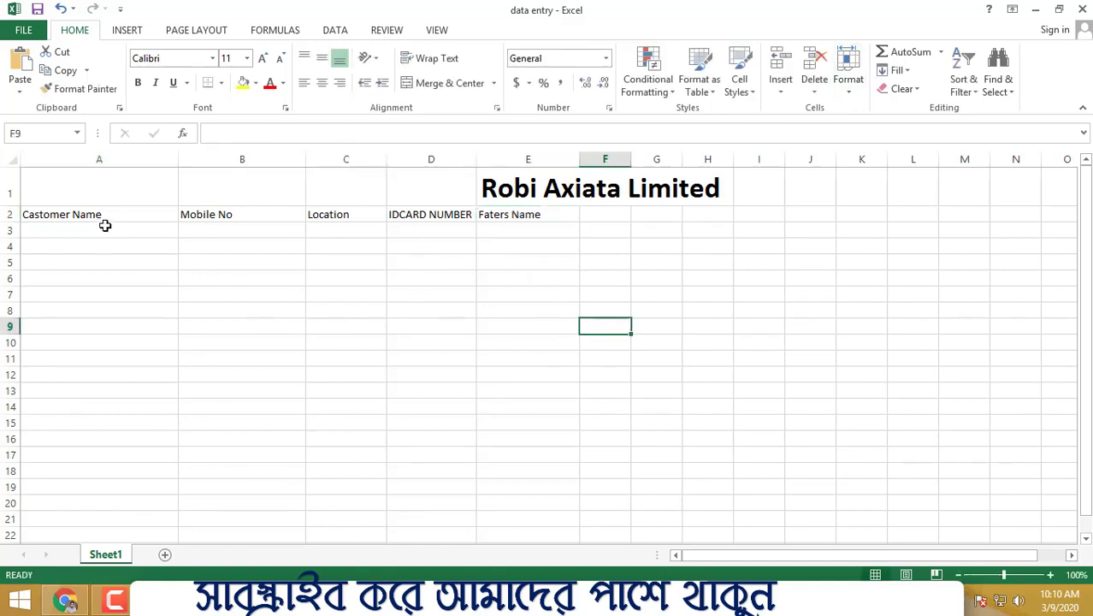
# Step: Enter the first customer's full name in cell A3
pyautogui.moveTo(105, 228); pyautogui.dragTo(122, 390)
pyautogui.click(353, 340)
pyautogui.click(110, 228)
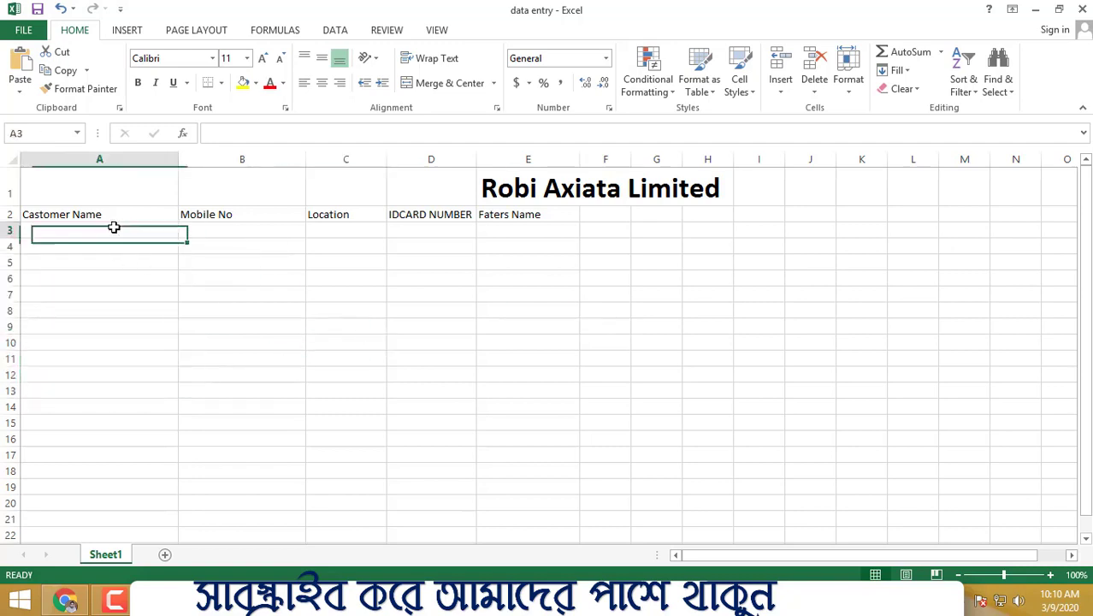
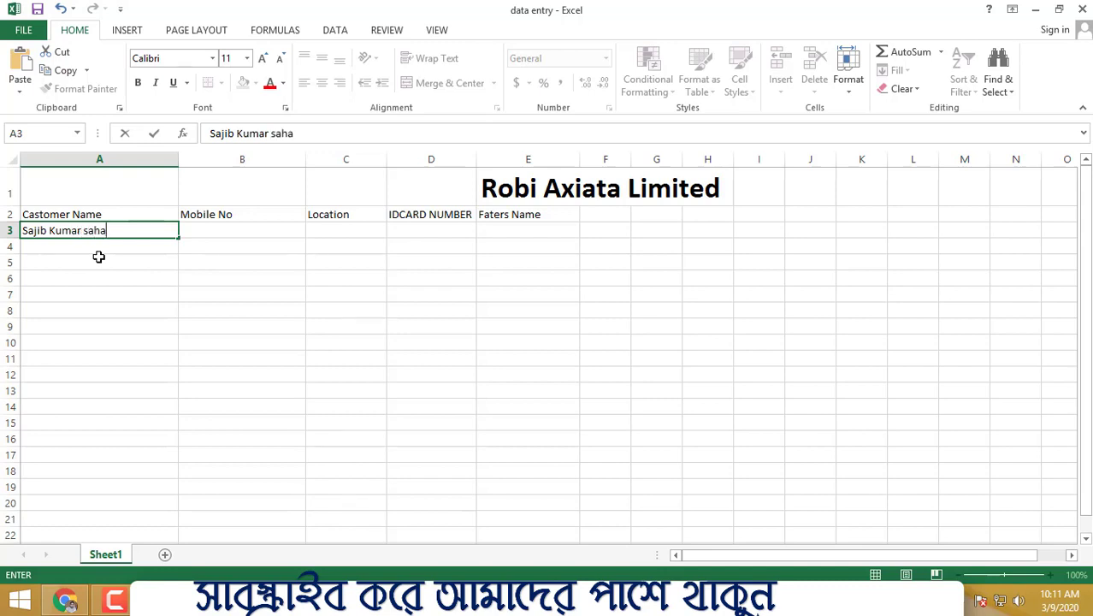
pyautogui.click(226, 390)
pyautogui.click(130, 248)
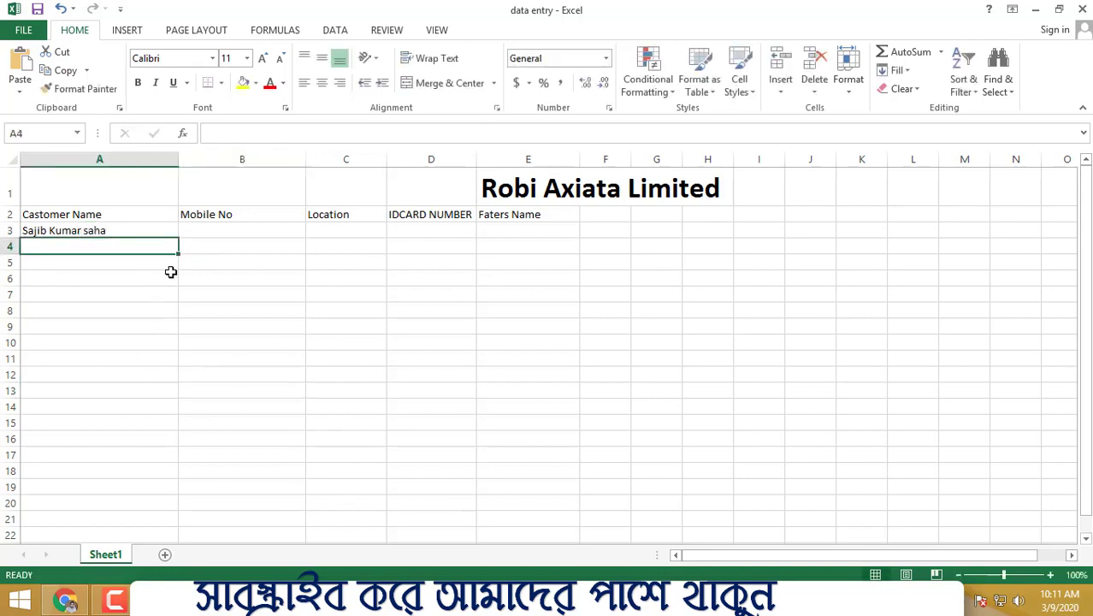
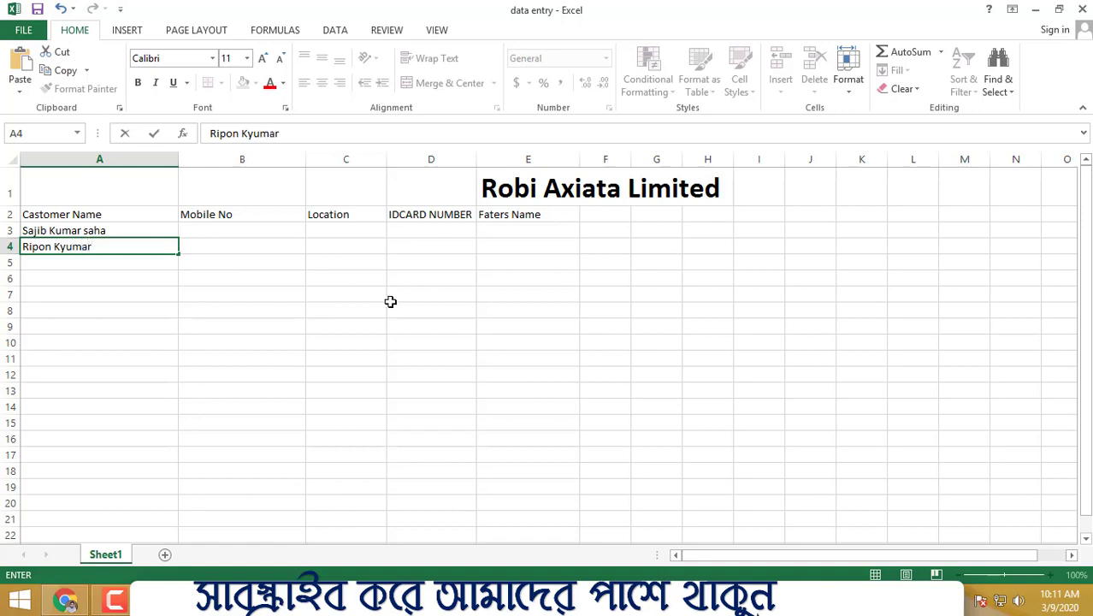
# Step: Enter the second customer's full name in cell A4
pyautogui.click(521, 358)
pyautogui.click(112, 262)
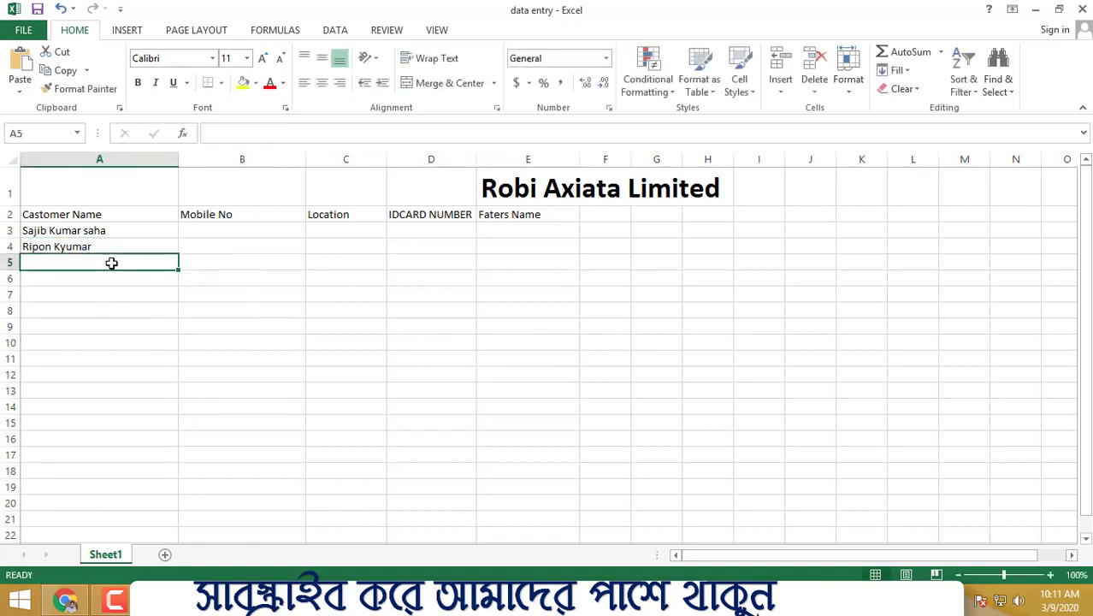
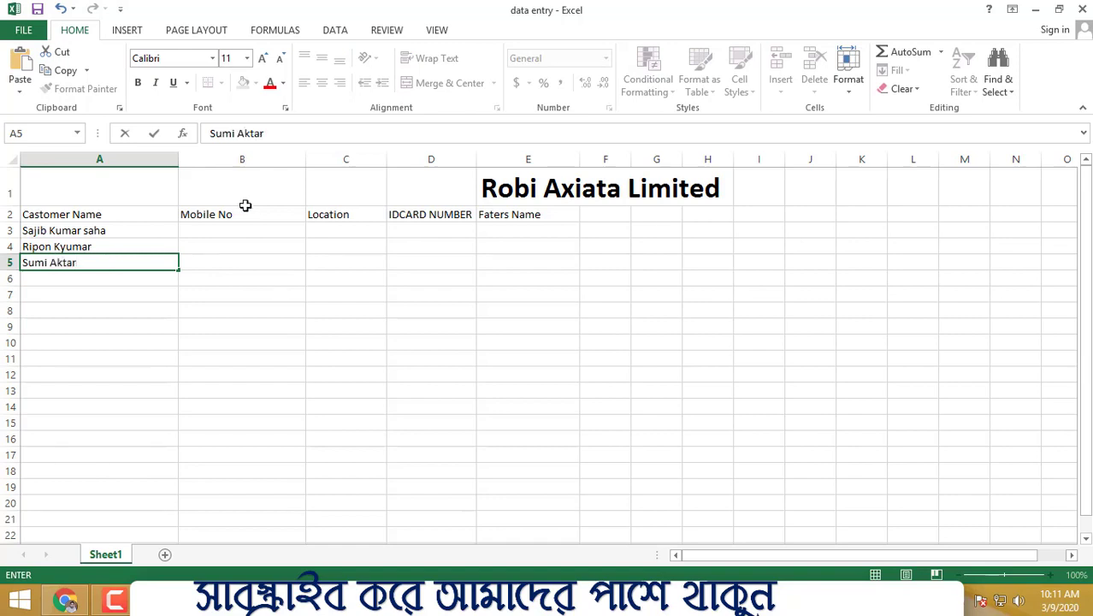
# Step: Enter the third customer's full name in cell A5
pyautogui.click(244, 205)
# Step: Enter the first customer's mobile number in cell B3
pyautogui.click(209, 234)
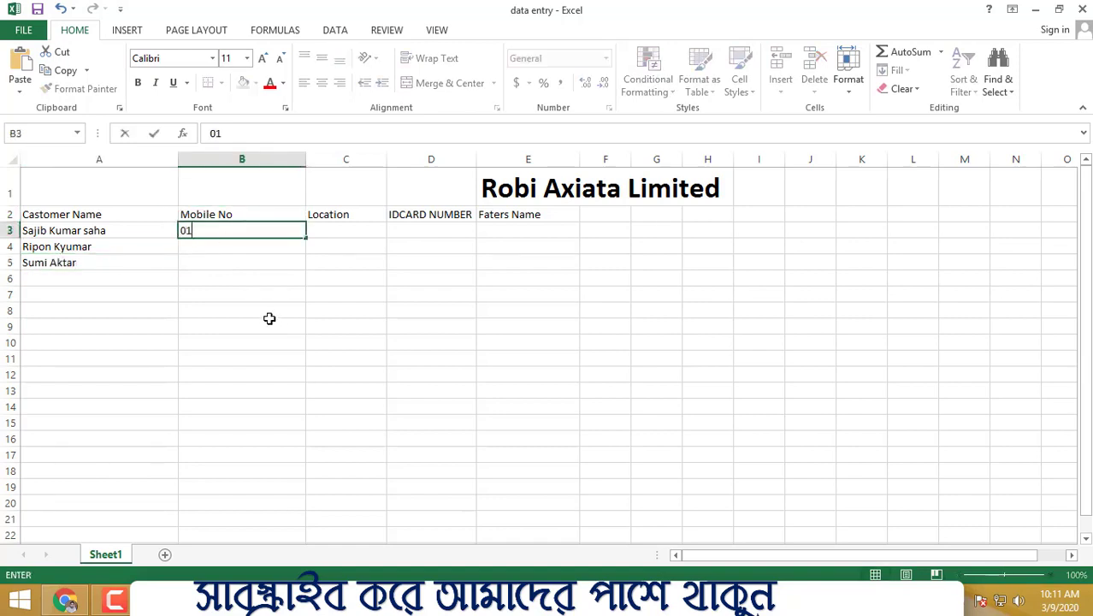
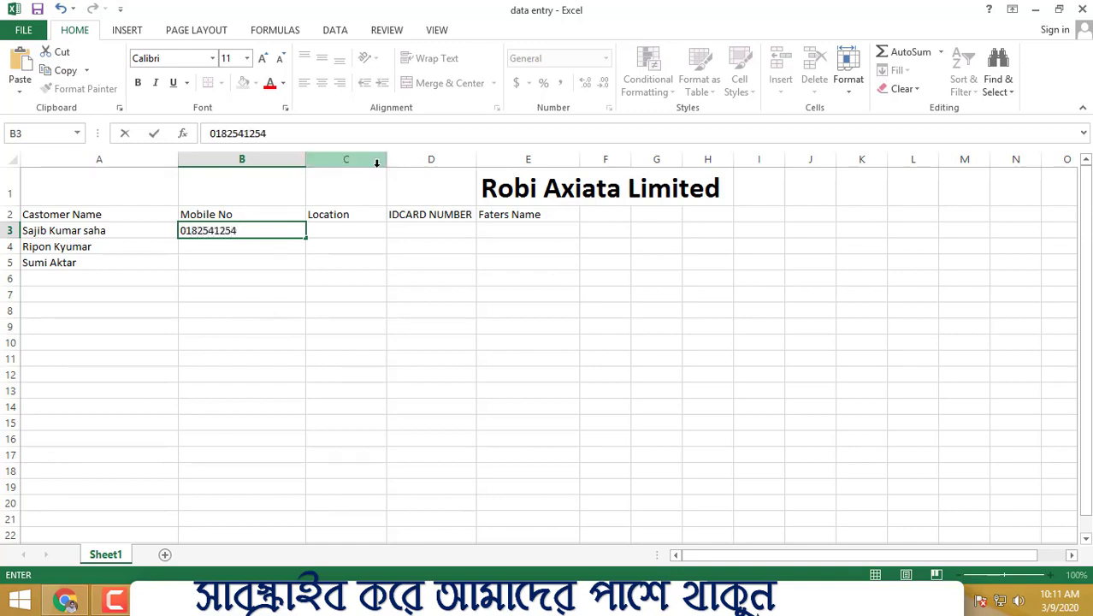
pyautogui.click(427, 215)
# Step: Enter the second customer's mobile number in cell B4, adding the missing leading digits
pyautogui.click(256, 246)
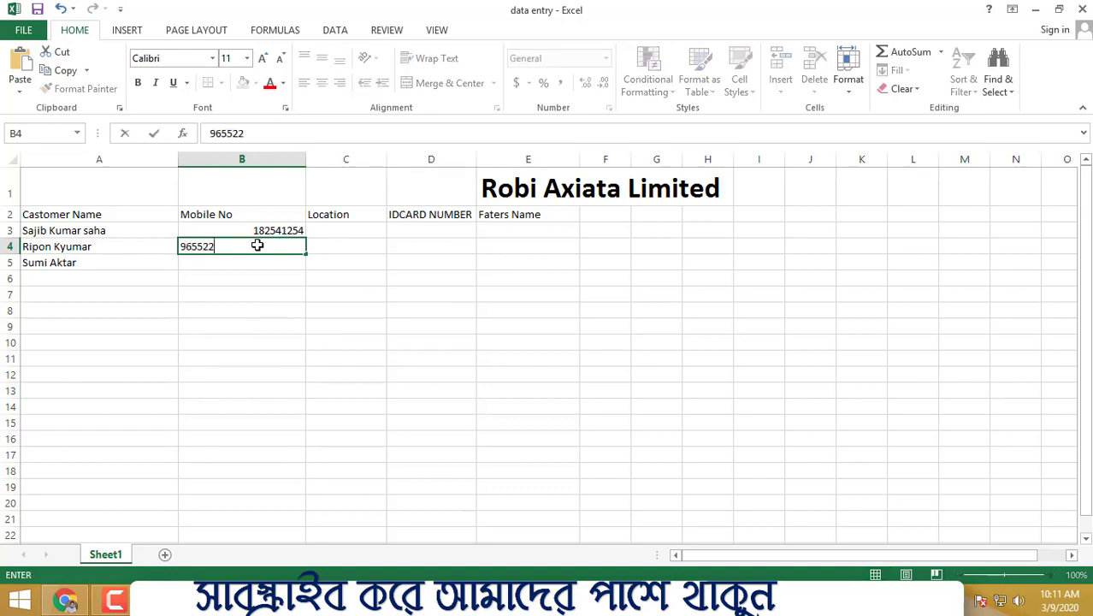
pyautogui.click(181, 246)
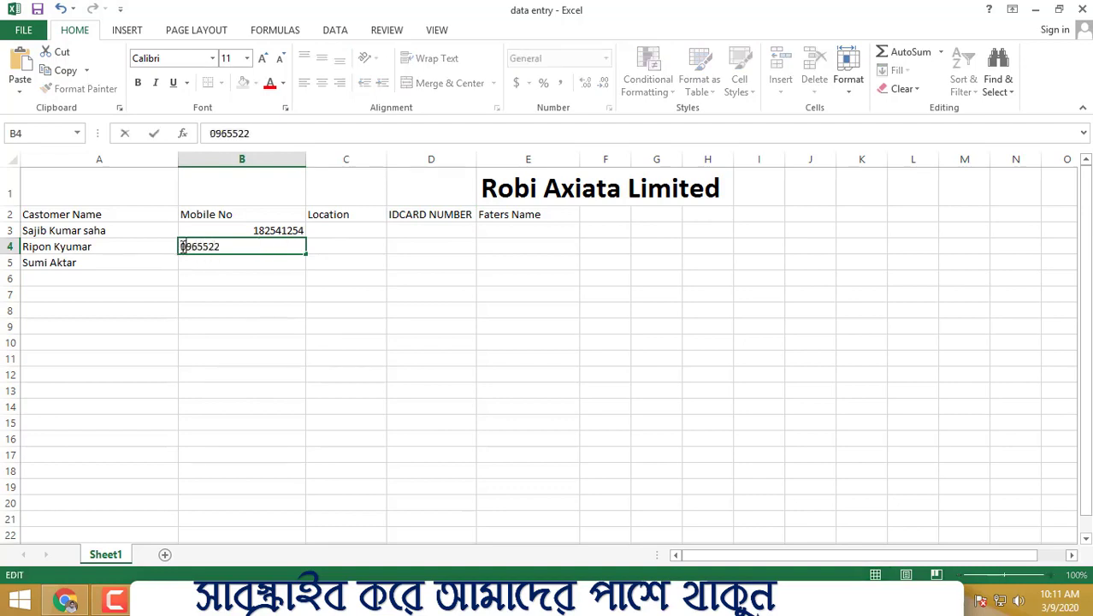
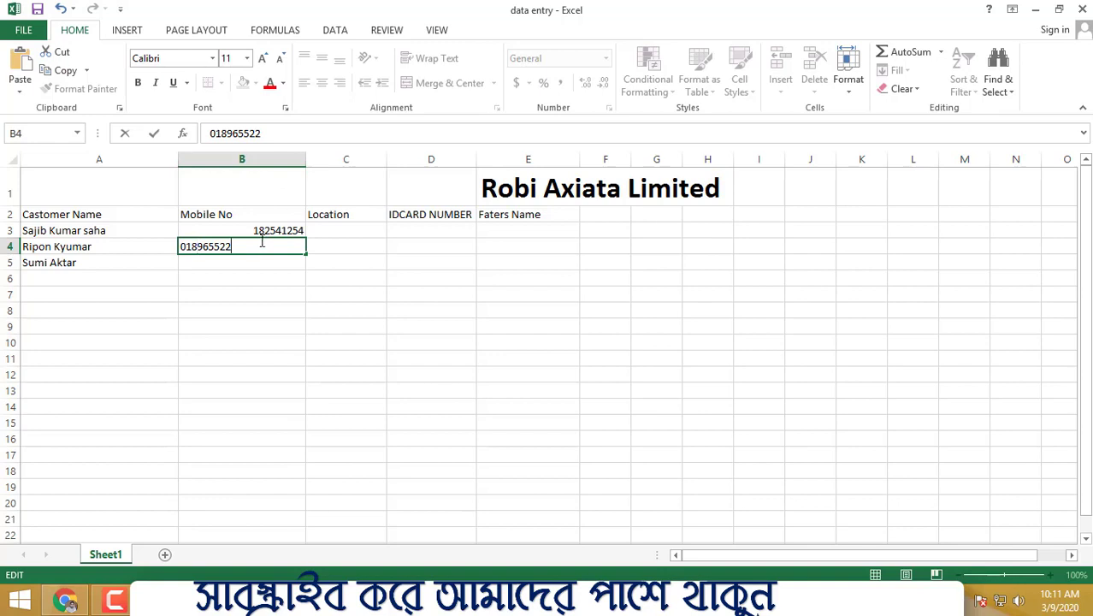
pyautogui.click(327, 422)
# Step: Enter the third customer's mobile number in cell B5
pyautogui.click(247, 260)
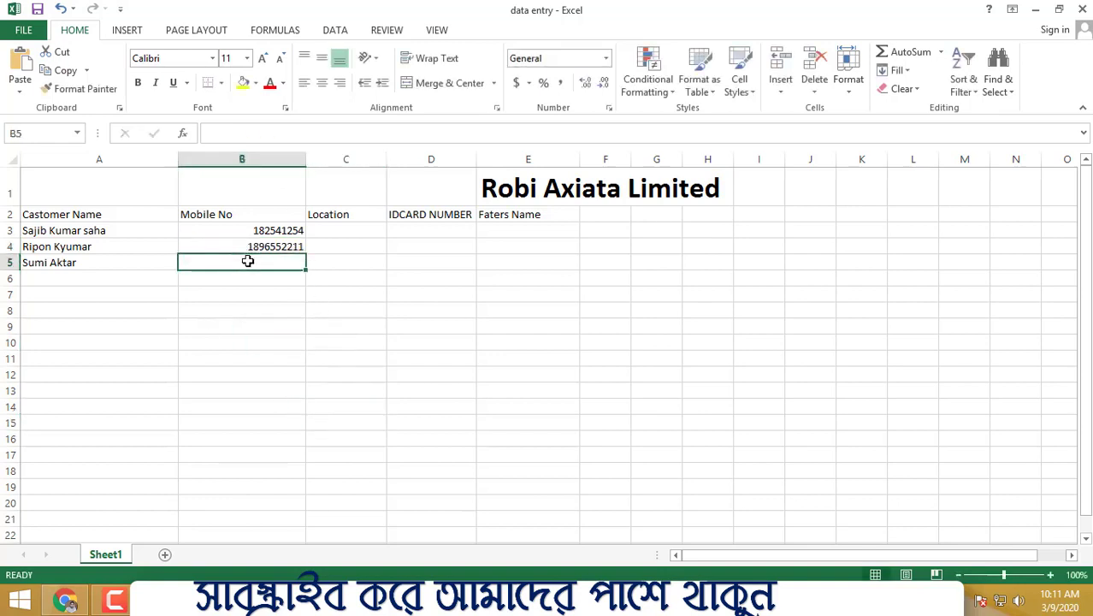
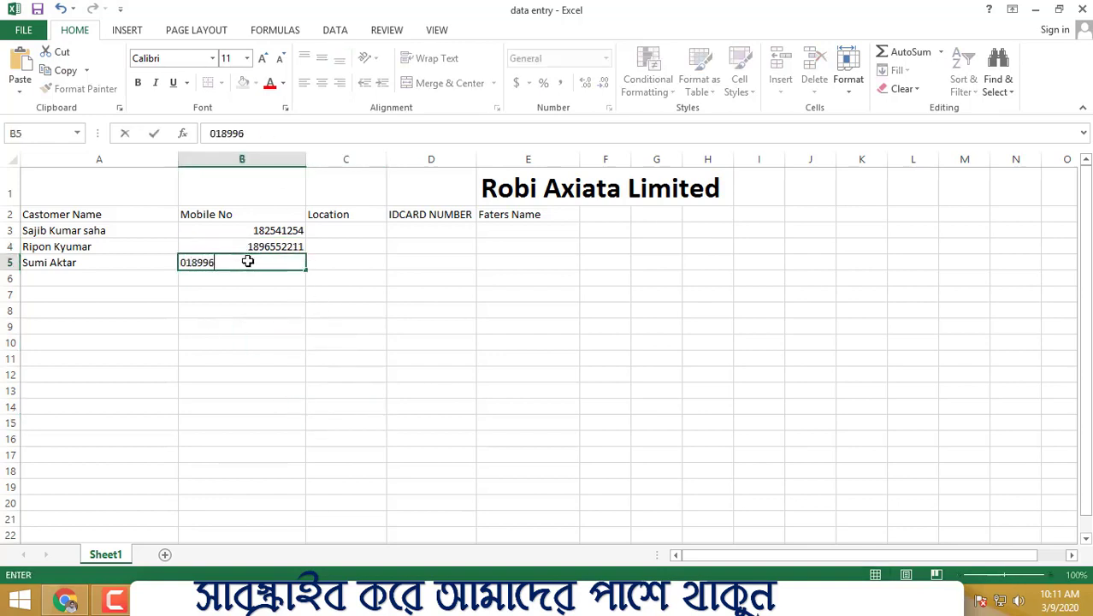
pyautogui.click(409, 323)
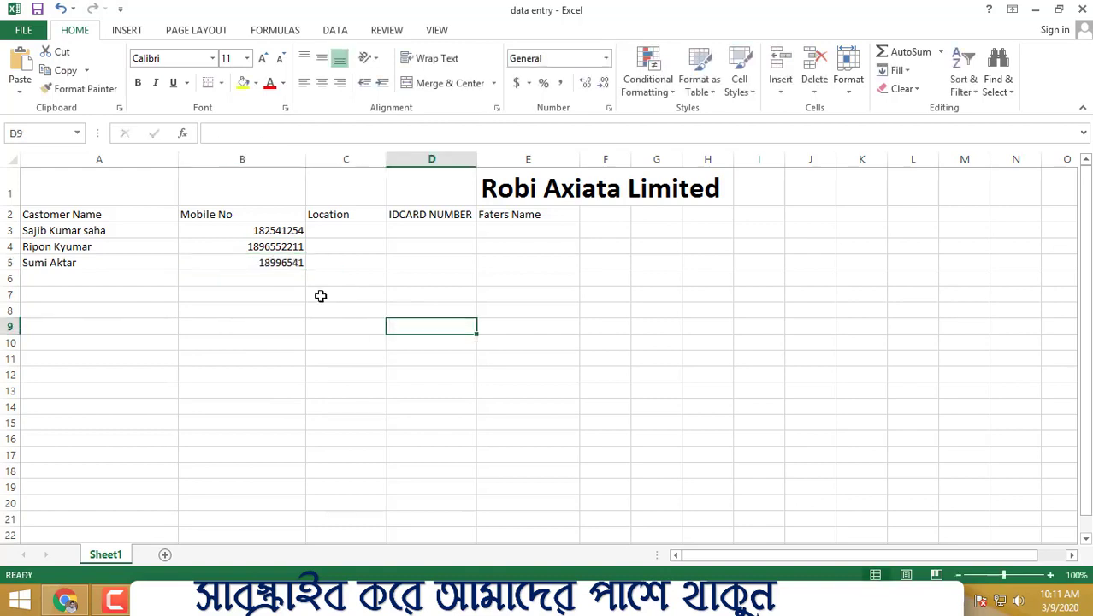
# Step: Edit the mobile number in cell B5 to insert missing digits
pyautogui.click(266, 262)
pyautogui.doubleClick(271, 261)
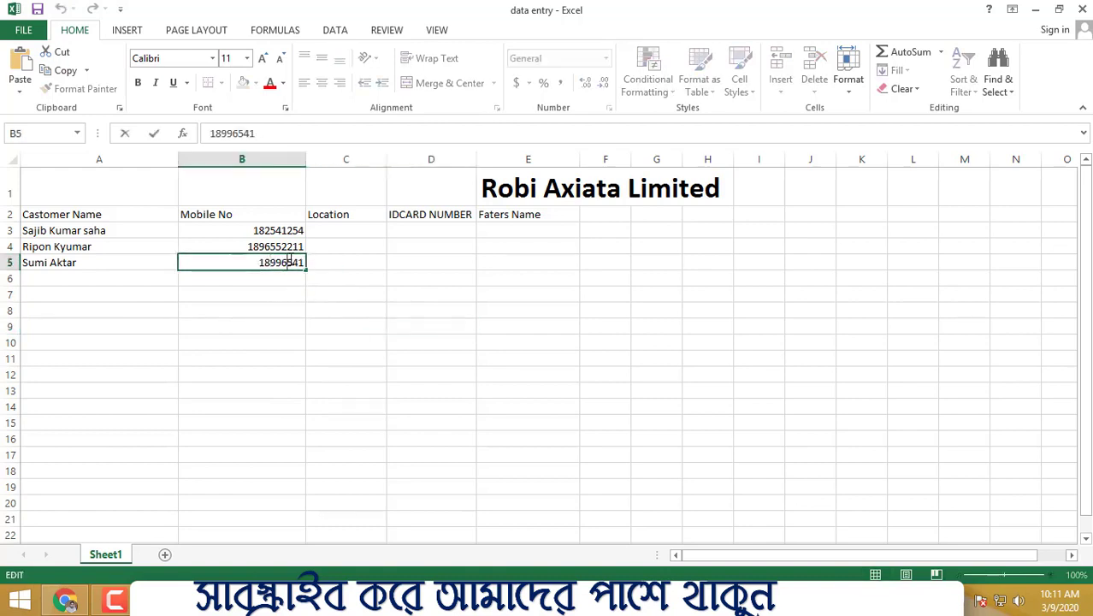
pyautogui.write('02')
pyautogui.click(490, 388)
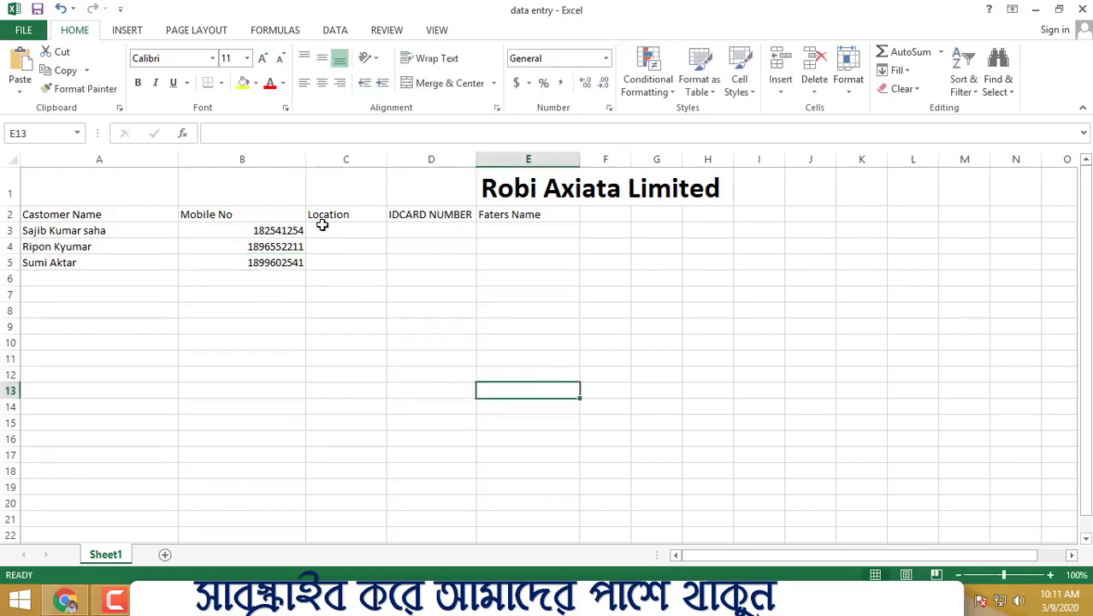
# Step: Center-align the mobile numbers in cells B3 to B5
pyautogui.click(271, 229)
pyautogui.moveTo(260, 263); pyautogui.dragTo(261, 263)
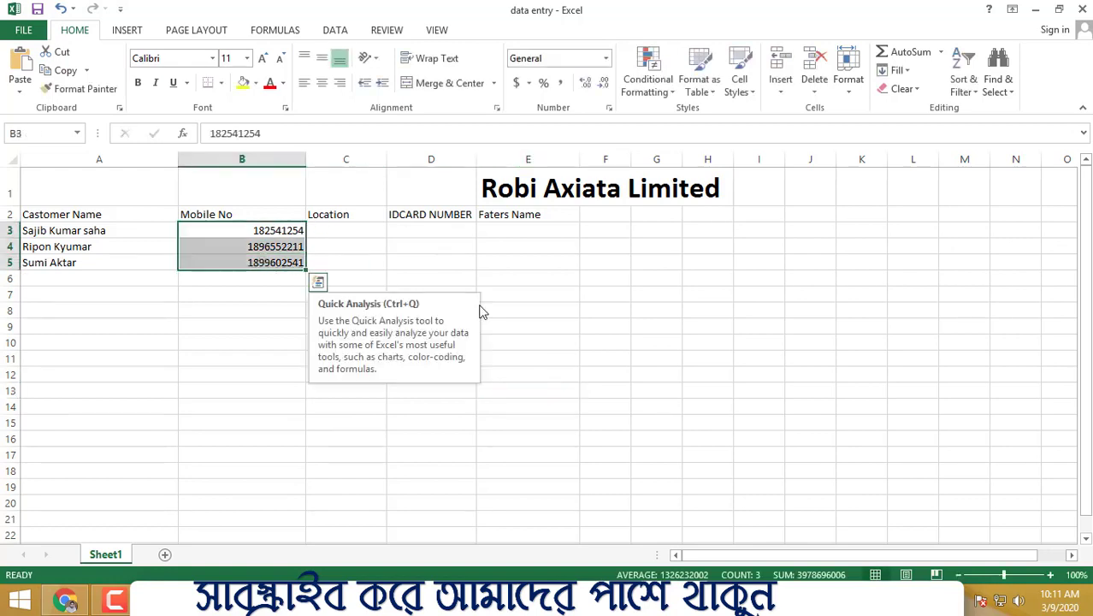
pyautogui.click(303, 82)
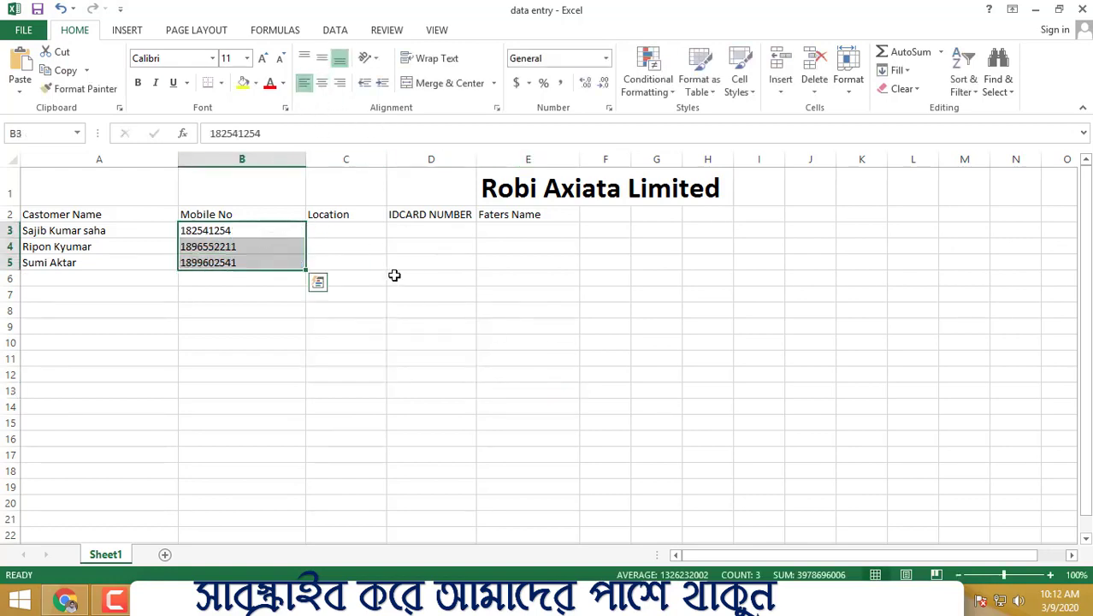
pyautogui.click(321, 82)
pyautogui.click(405, 276)
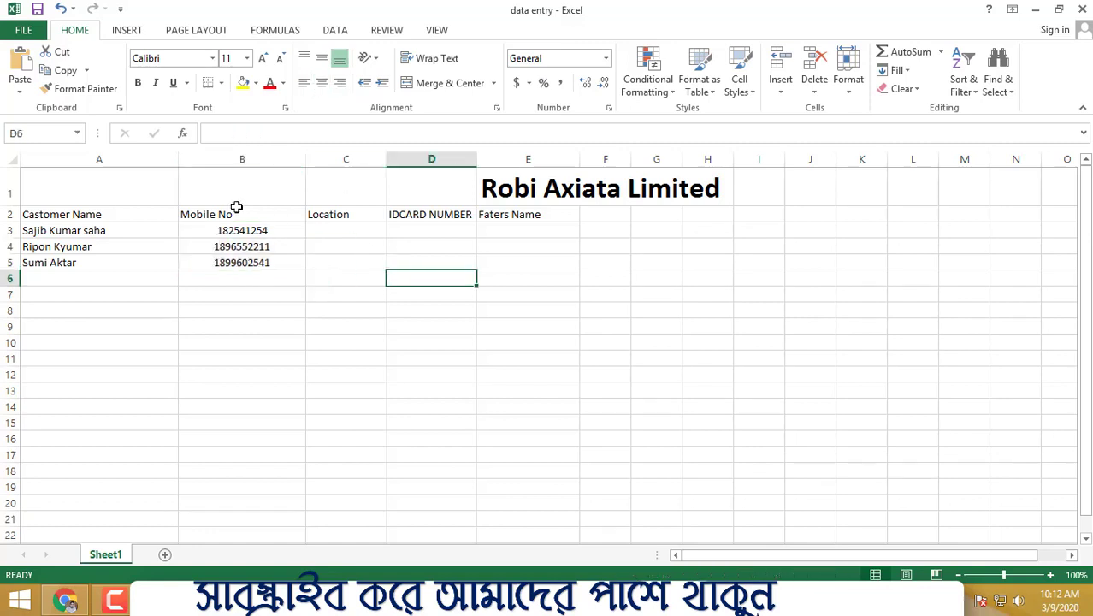
# Step: Center-align the mobile number header and entries in cells B2 to B5
pyautogui.moveTo(231, 213); pyautogui.dragTo(224, 256)
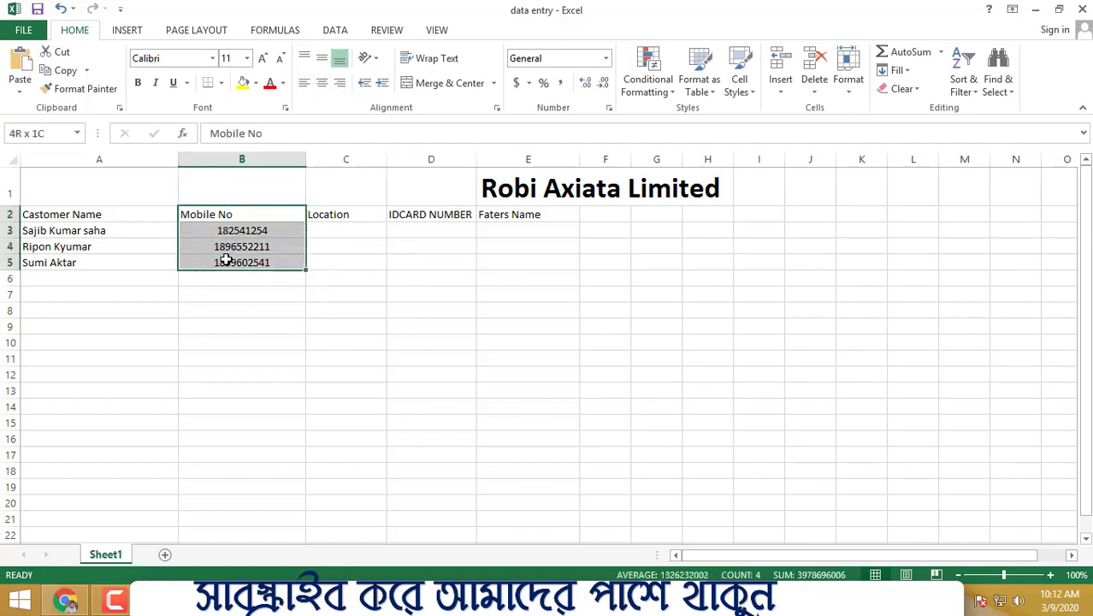
pyautogui.click(322, 82)
pyautogui.click(430, 388)
# Step: Enter Dhaka as the first customer's location in cell C3
pyautogui.moveTo(69, 214); pyautogui.dragTo(70, 254)
pyautogui.click(469, 280)
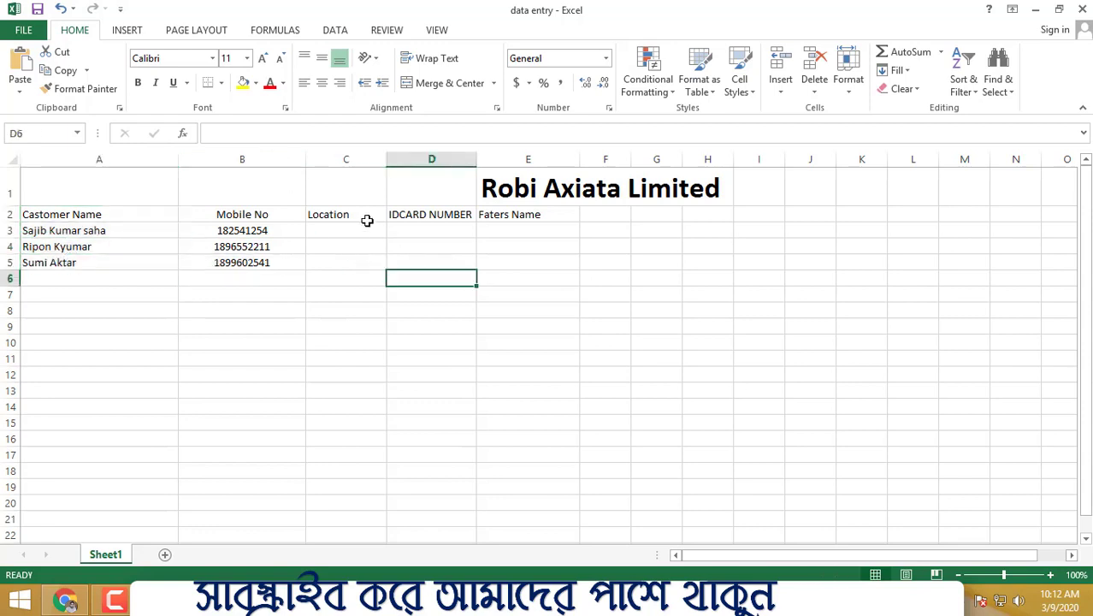
pyautogui.doubleClick(355, 228)
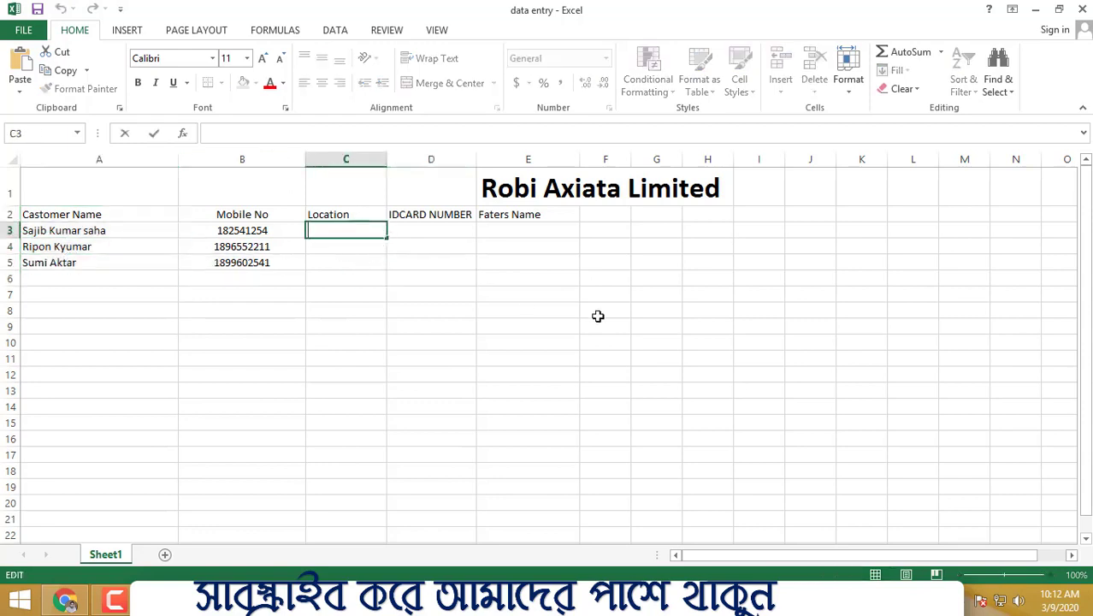
pyautogui.write('Dh')
pyautogui.write('aka')
pyautogui.click(574, 322)
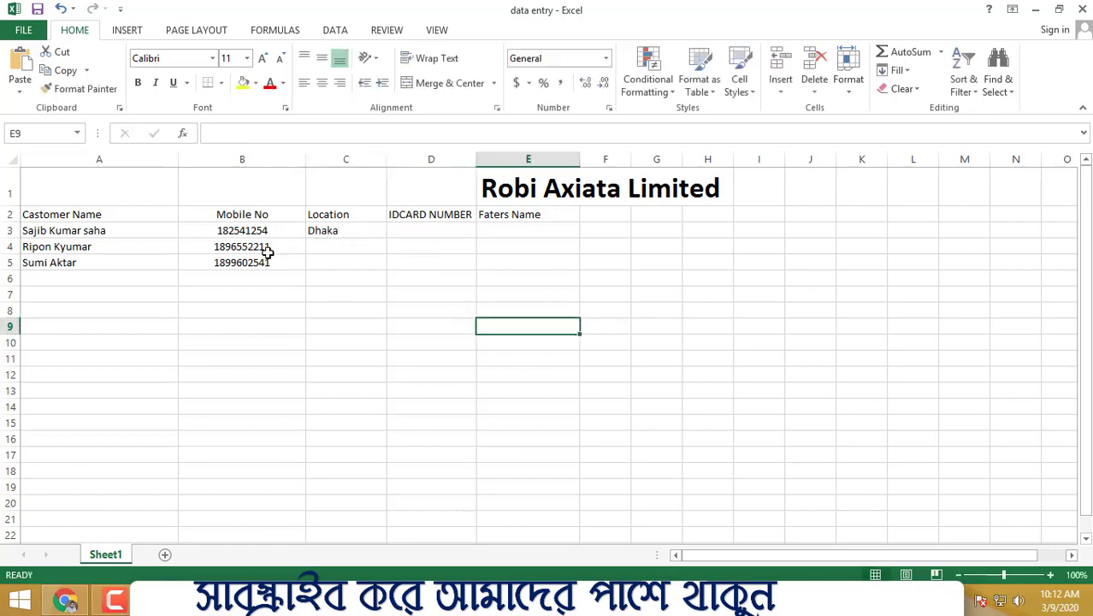
# Step: Enter Eajsha as the second customer's location in cell C4
pyautogui.click(353, 247)
pyautogui.write('Eajsha')
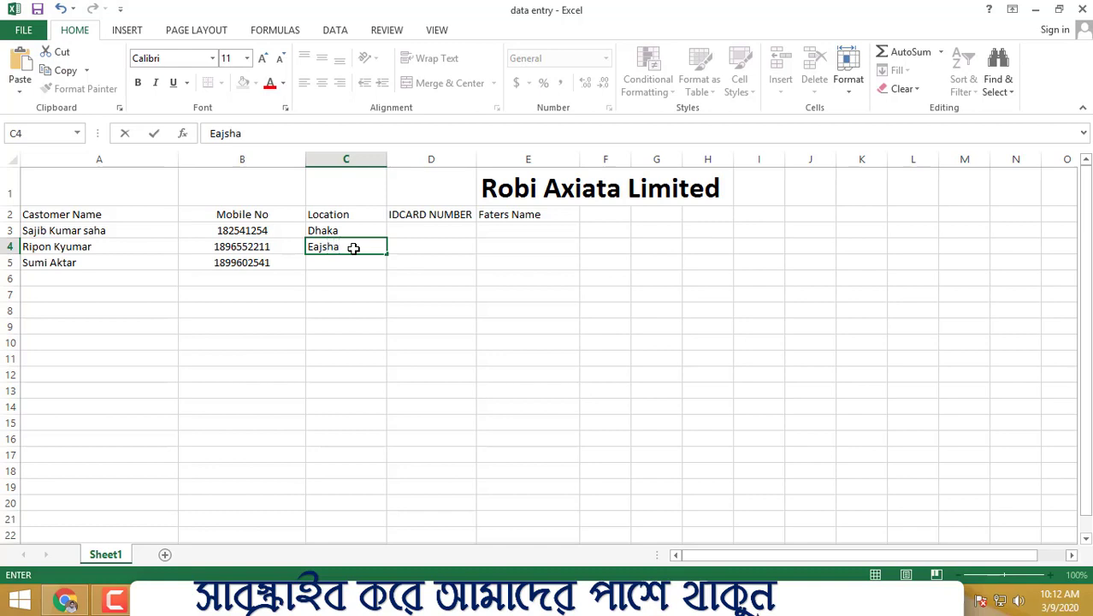
pyautogui.click(484, 292)
pyautogui.moveTo(350, 232); pyautogui.dragTo(351, 295)
pyautogui.click(511, 323)
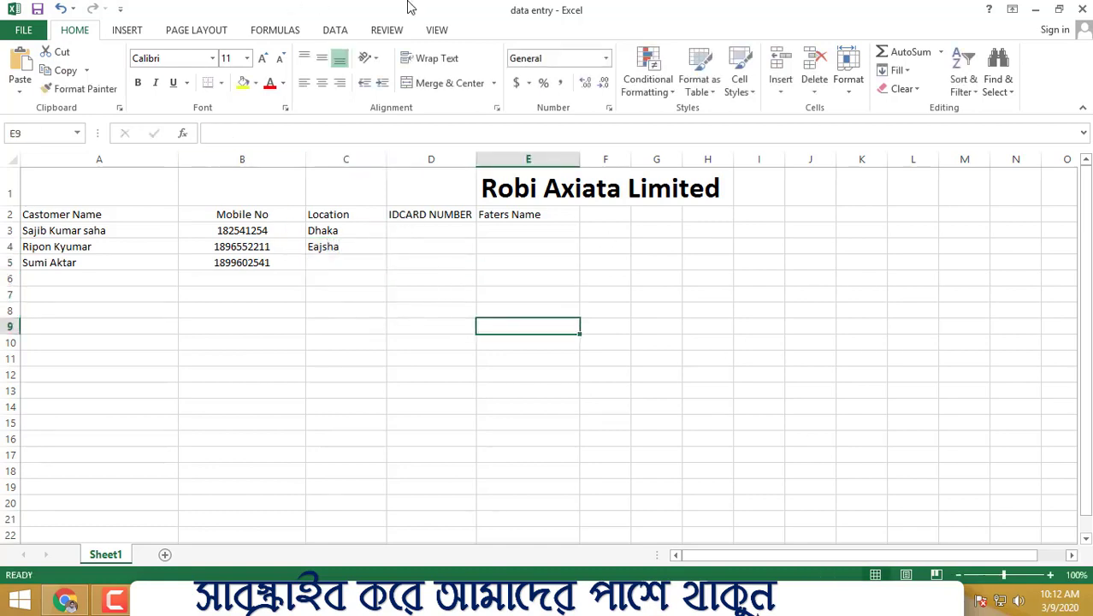
# Step: Fill the Castomer Name header cell A2 with yellow
pyautogui.click(118, 215)
pyautogui.click(243, 83)
pyautogui.click(563, 295)
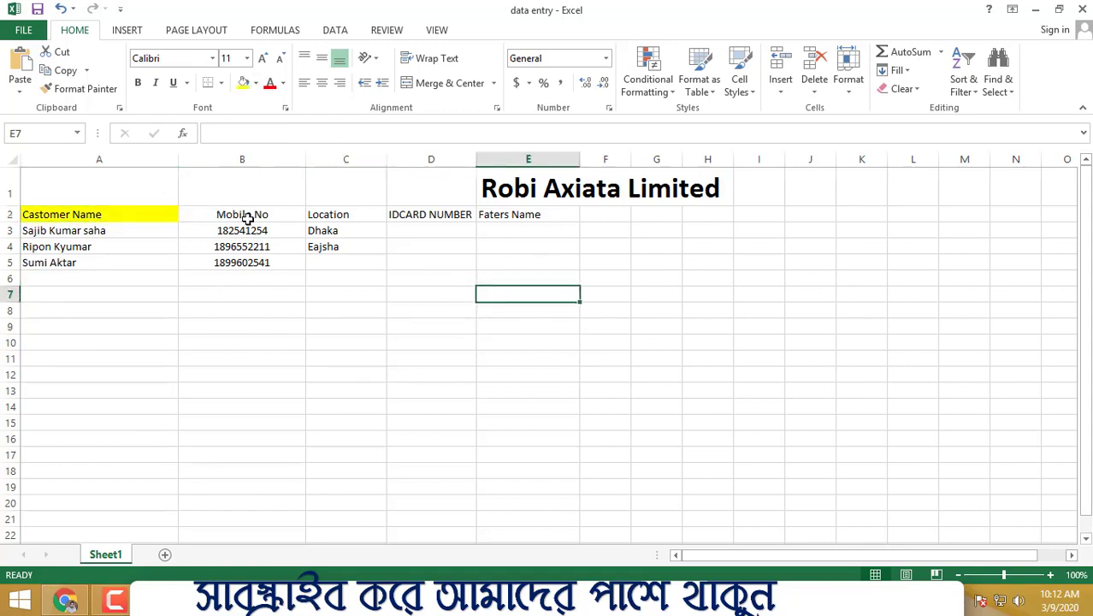
# Step: Fill the Mobile No header cell B2 with blue
pyautogui.click(244, 215)
pyautogui.click(243, 82)
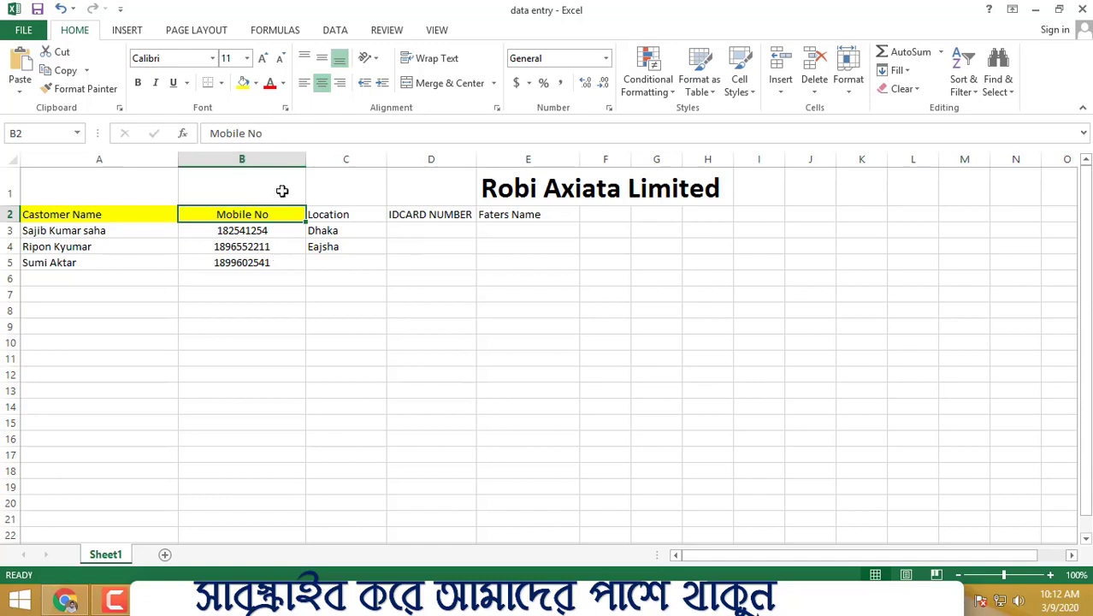
pyautogui.click(255, 82)
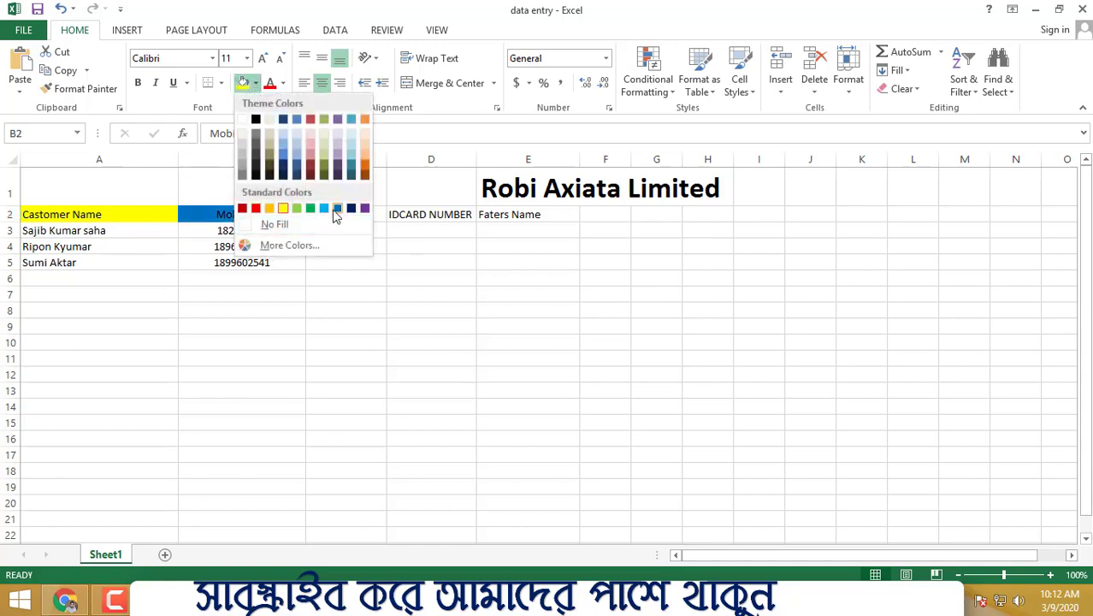
pyautogui.click(340, 212)
pyautogui.click(528, 326)
# Step: Fill the Location header cell C2 with orange
pyautogui.click(333, 214)
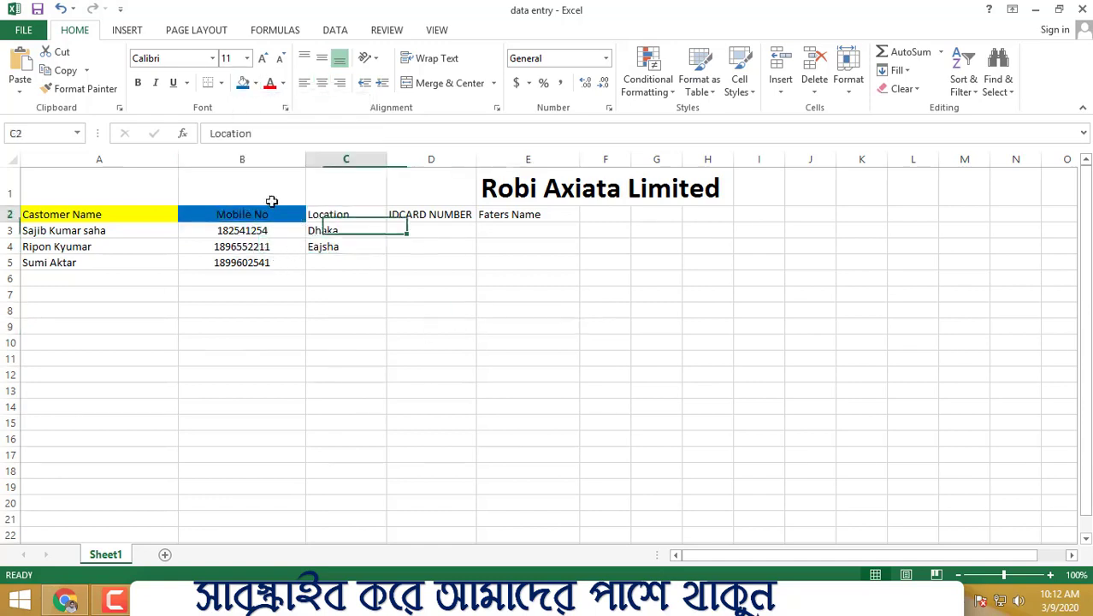
pyautogui.click(256, 83)
pyautogui.click(363, 114)
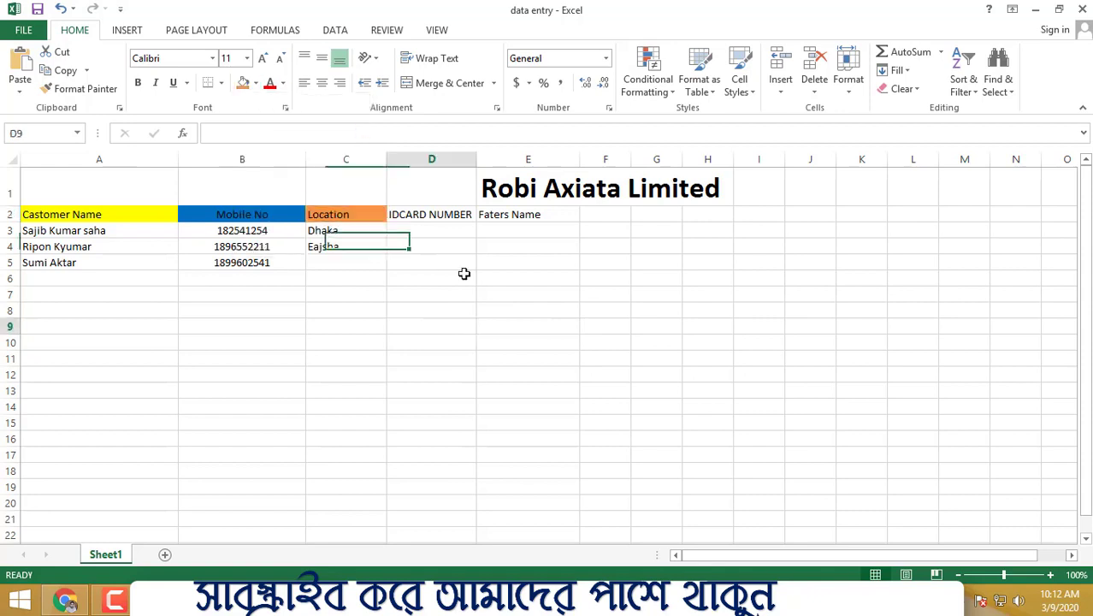
pyautogui.click(437, 326)
# Step: Enter a 16-digit ID card number for the first customer in cell D3
pyautogui.click(428, 215)
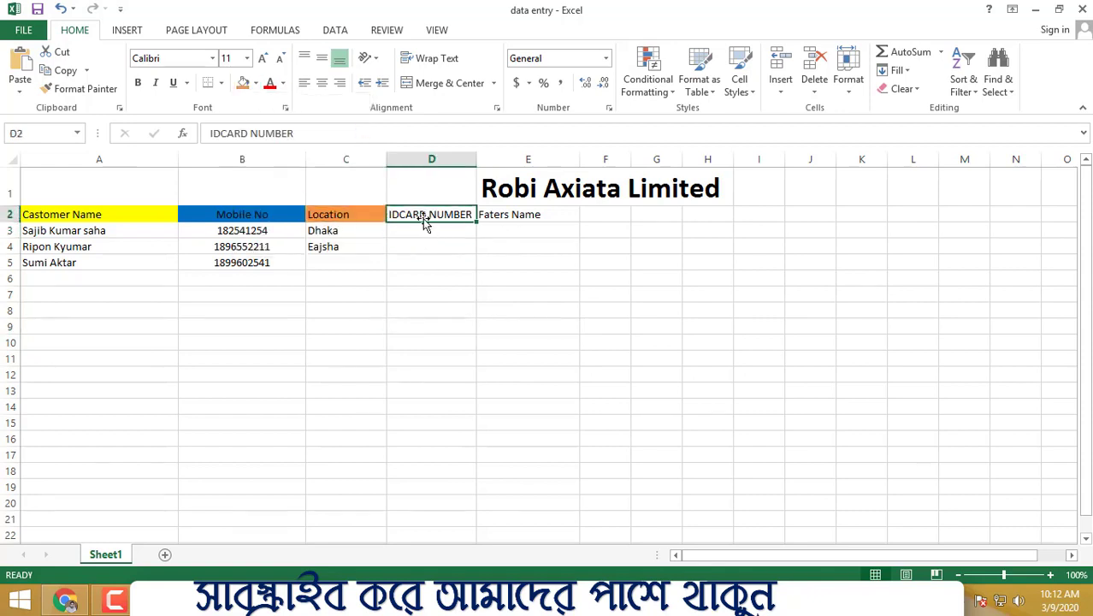
pyautogui.click(420, 234)
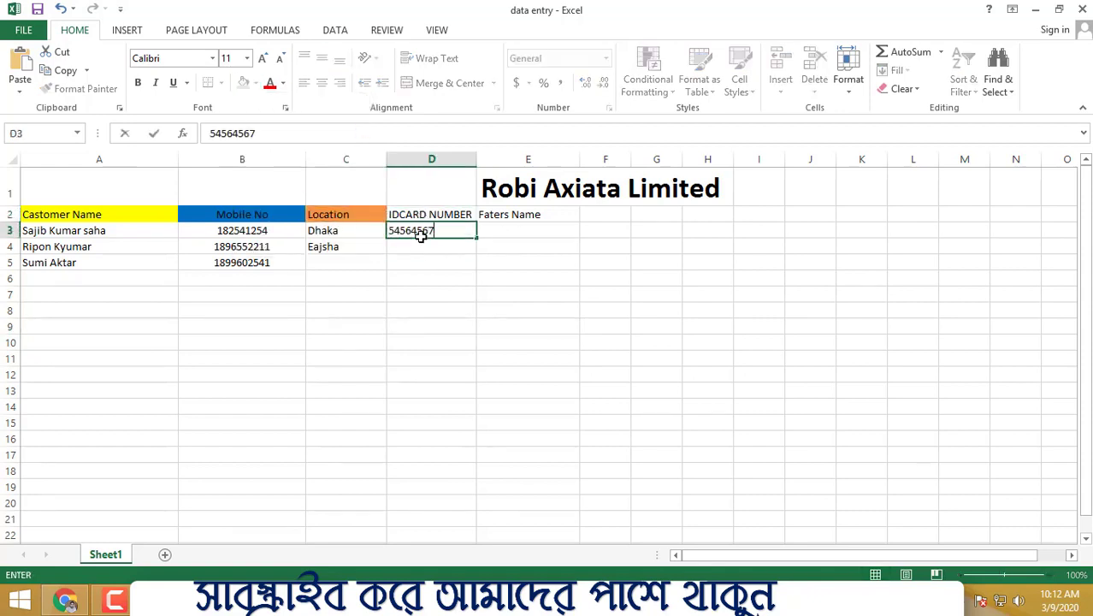
pyautogui.click(605, 230)
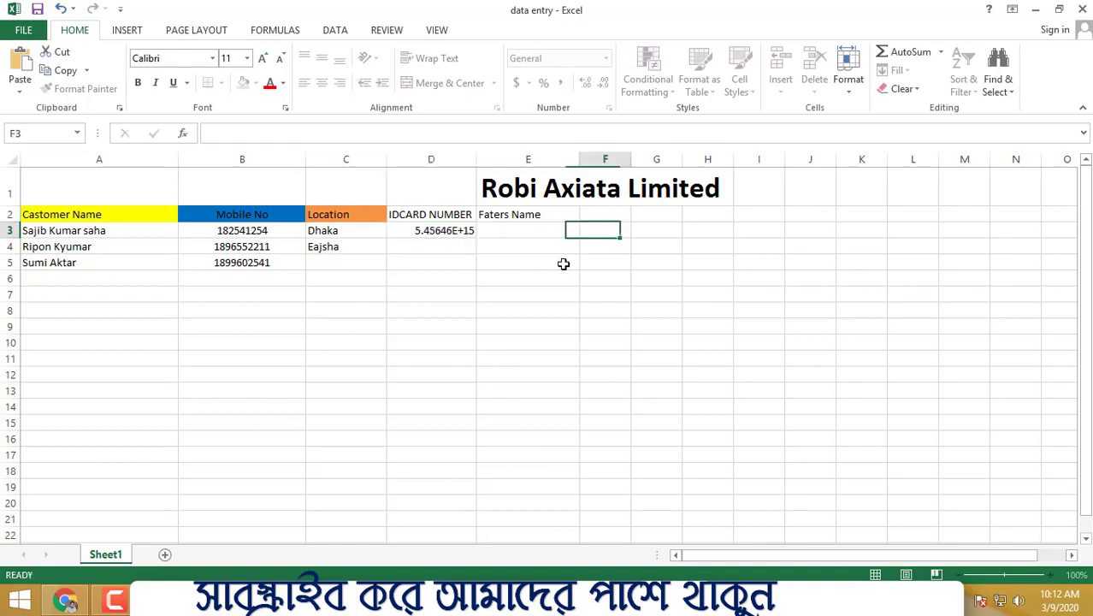
# Step: Enter the second customer's ID card number in cell D4
pyautogui.click(446, 249)
pyautogui.write('54564545')
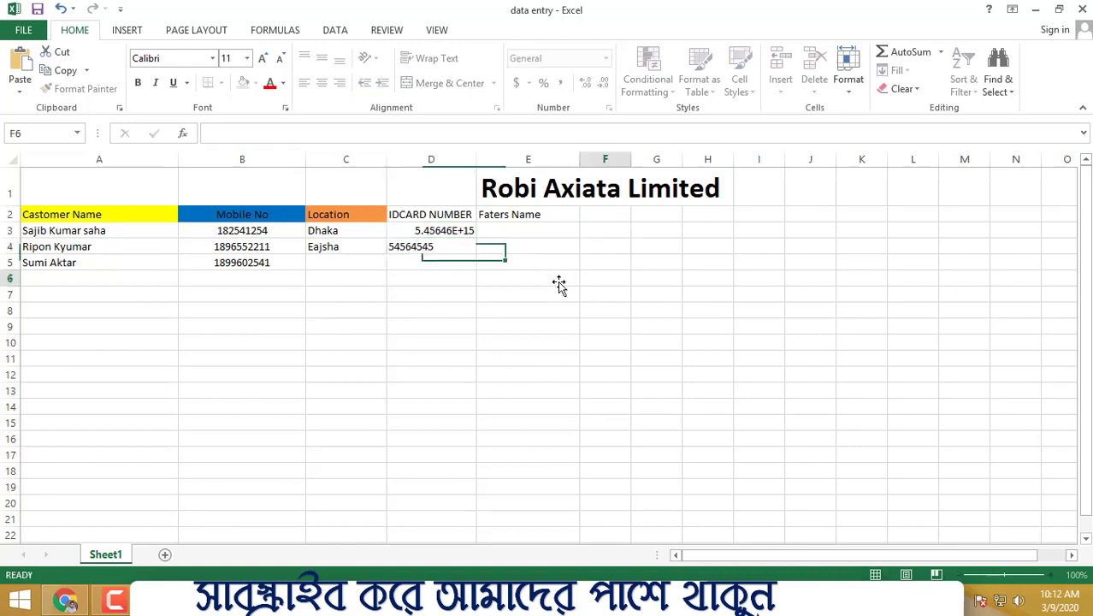
pyautogui.click(605, 278)
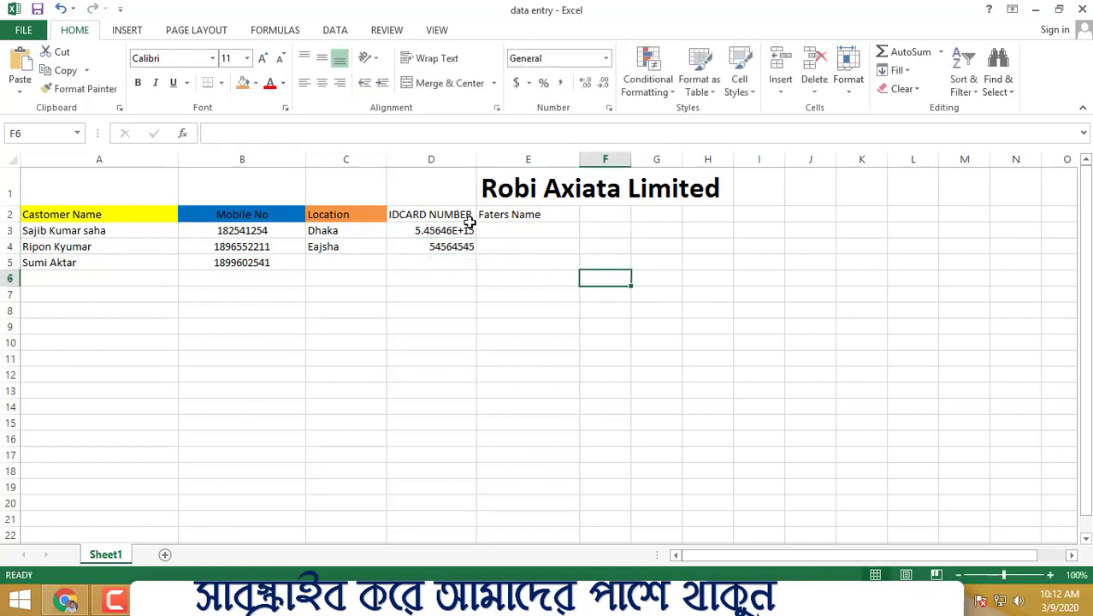
# Step: Widen column D so the full ID card numbers fit
pyautogui.click(476, 159)
pyautogui.moveTo(476, 159); pyautogui.dragTo(527, 160)
pyautogui.doubleClick(474, 230)
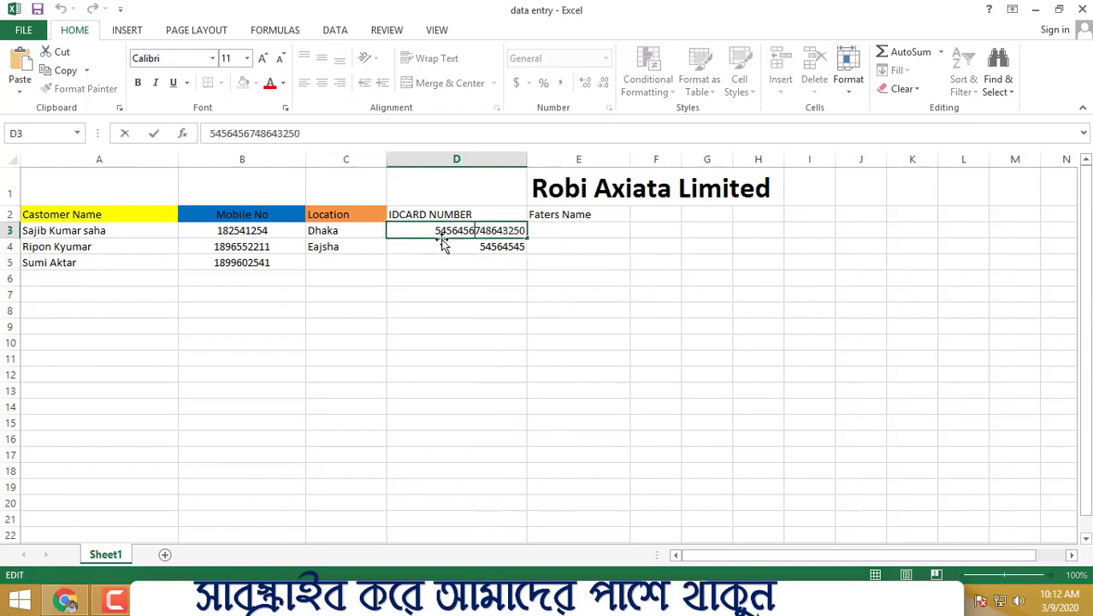
pyautogui.click(428, 310)
pyautogui.click(452, 242)
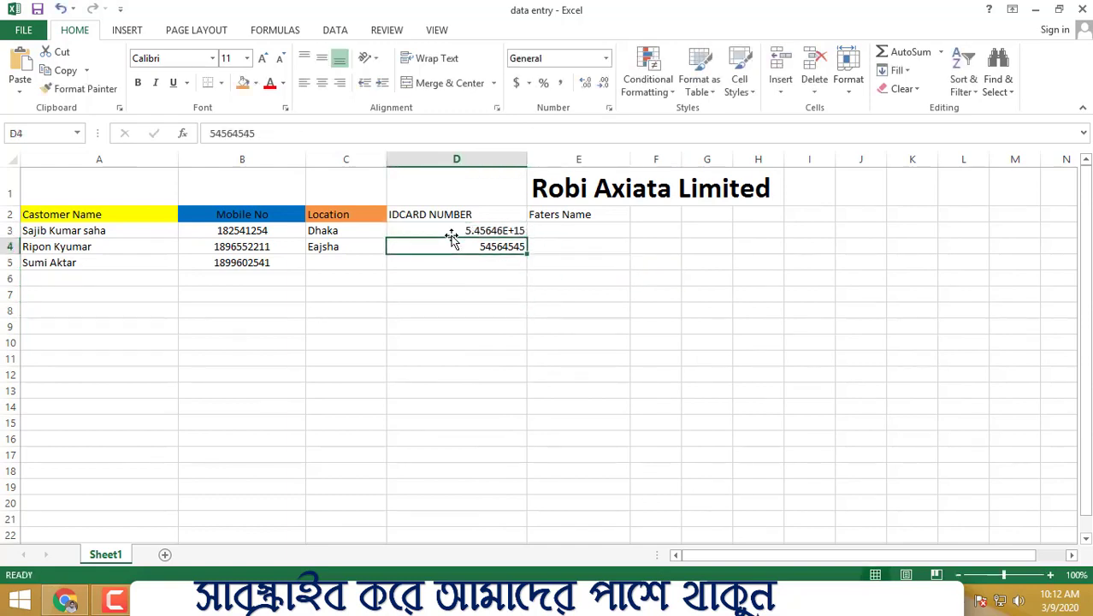
# Step: Replace the first customer's ID card number in cell D3 with a shorter number
pyautogui.click(460, 225)
pyautogui.press('Delete')
pyautogui.write('01125415')
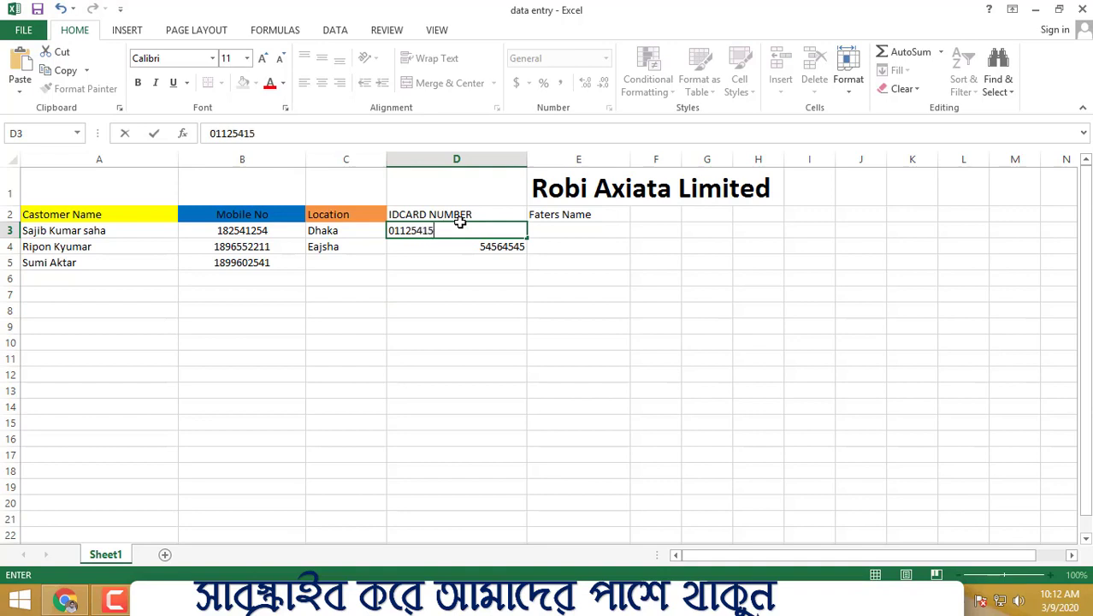
pyautogui.click(580, 324)
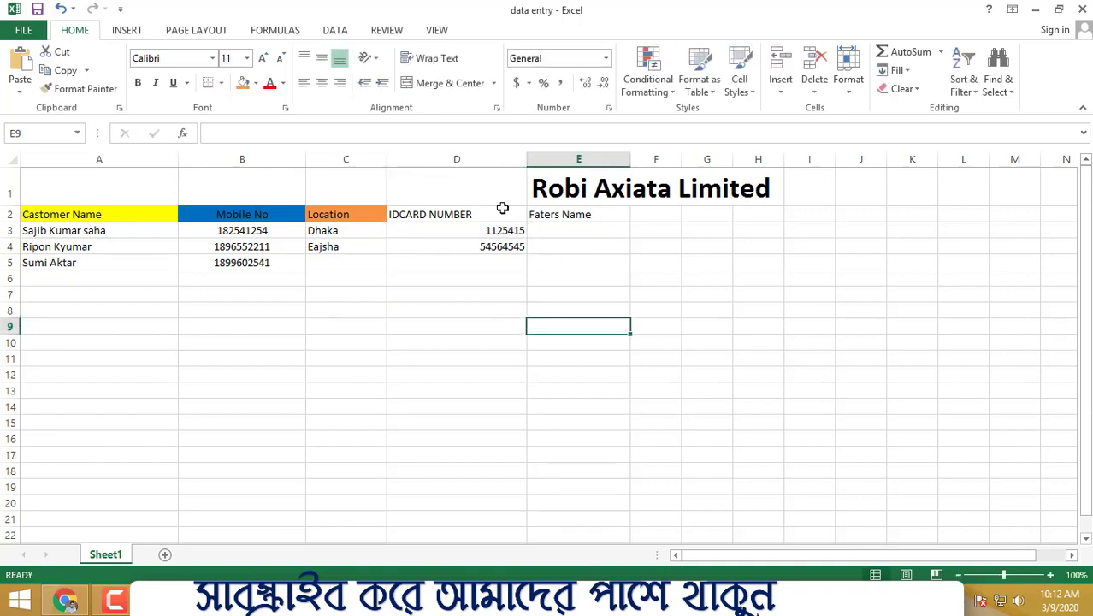
# Step: Enter the third customer's ID card number in cell D5
pyautogui.click(495, 264)
pyautogui.write('85742')
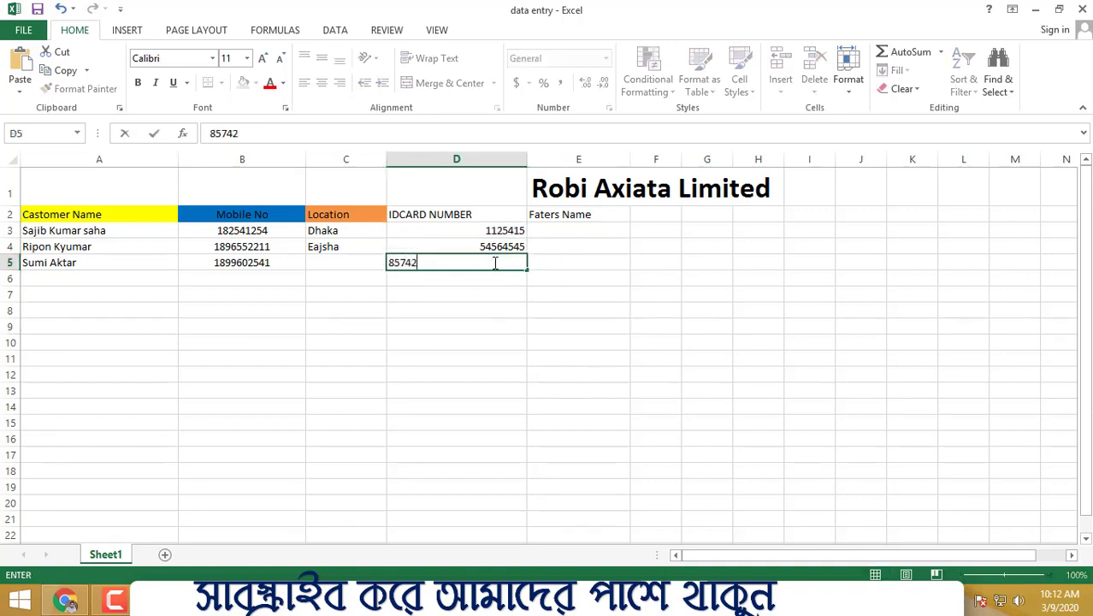
pyautogui.click(653, 359)
# Step: Enter the father's names hghg, hbkh and jkj in cells E3 to E5
pyautogui.click(573, 236)
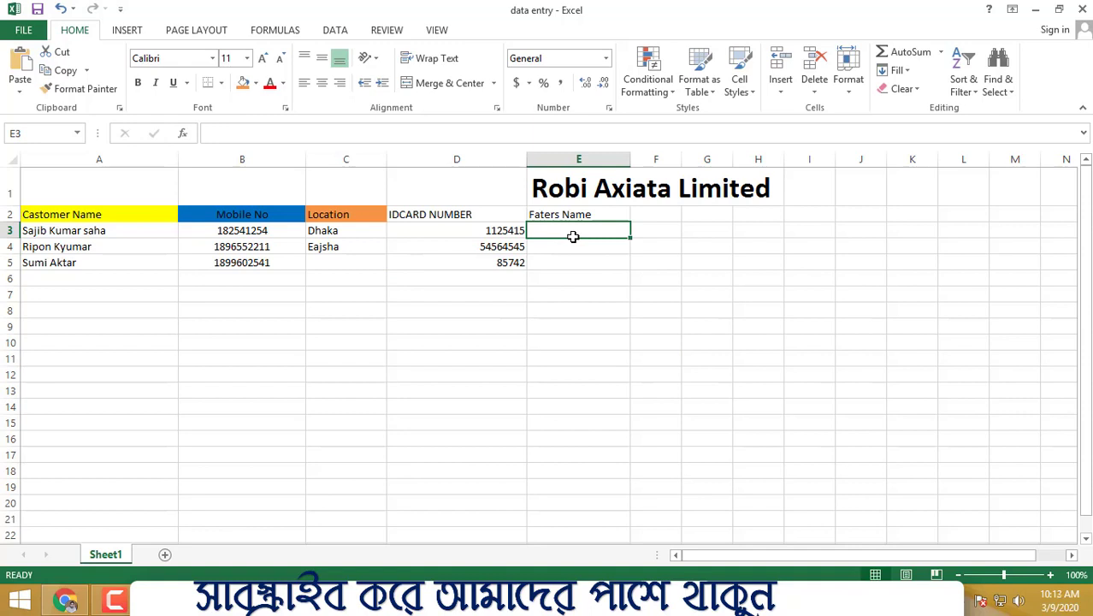
pyautogui.write('hghg')
pyautogui.click(559, 243)
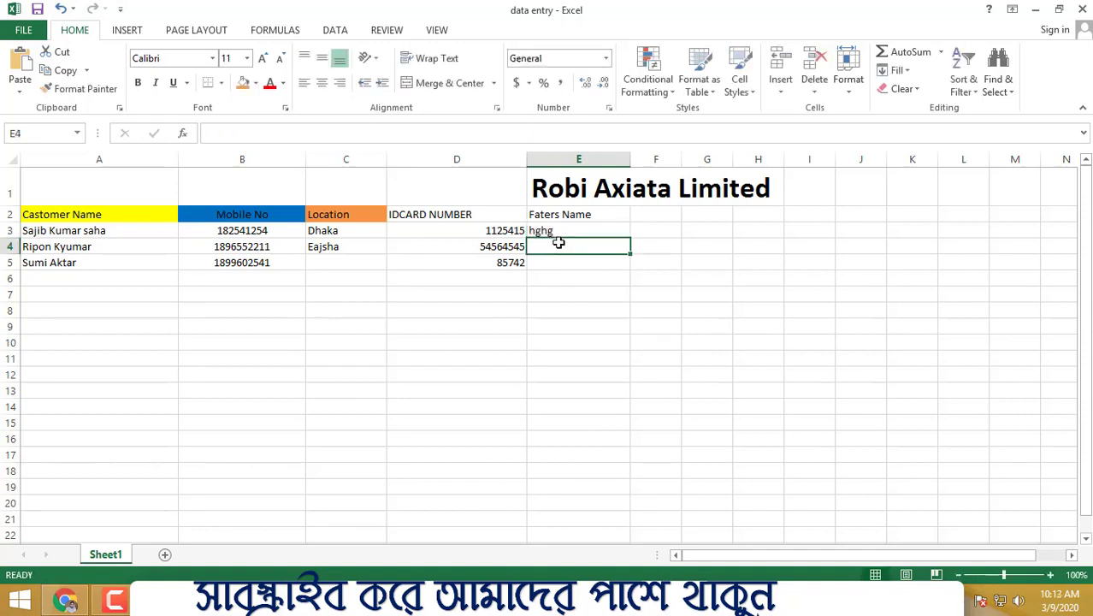
pyautogui.write('hbkh')
pyautogui.click(552, 268)
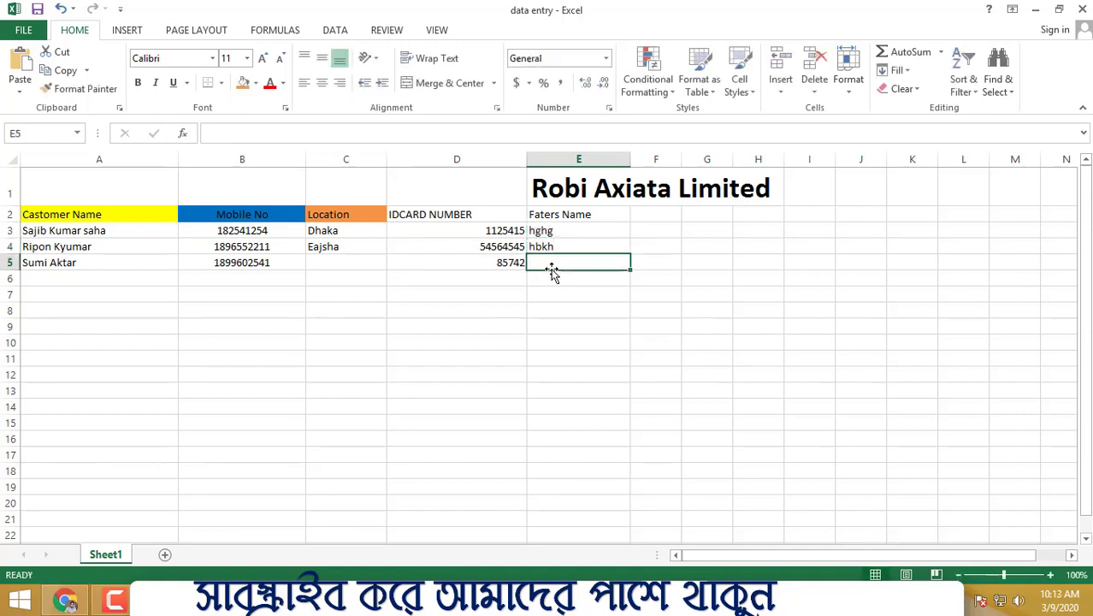
pyautogui.write('jkj')
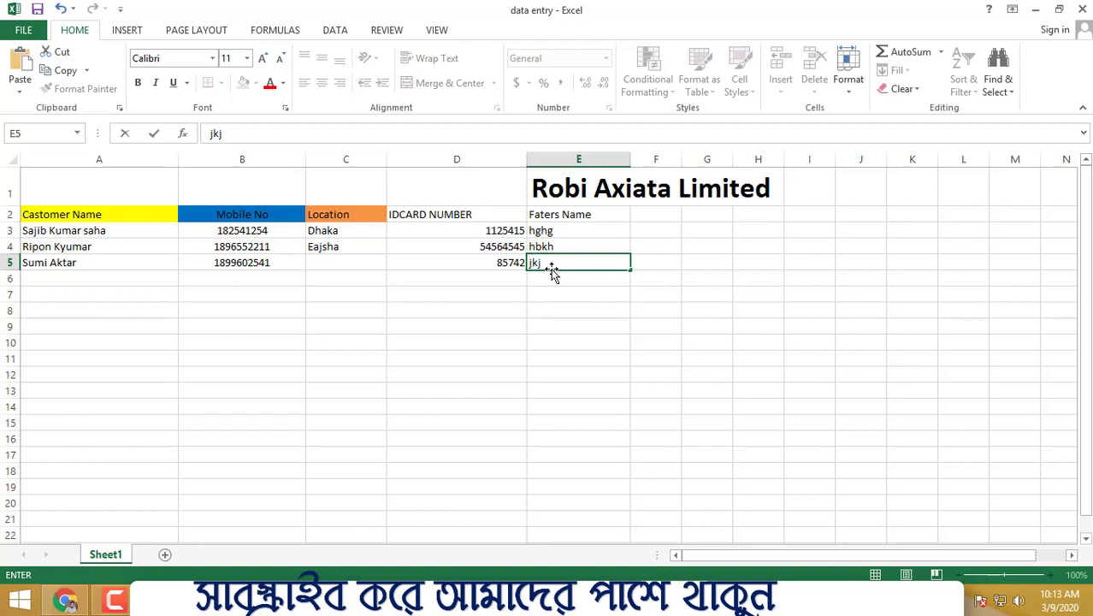
pyautogui.click(603, 341)
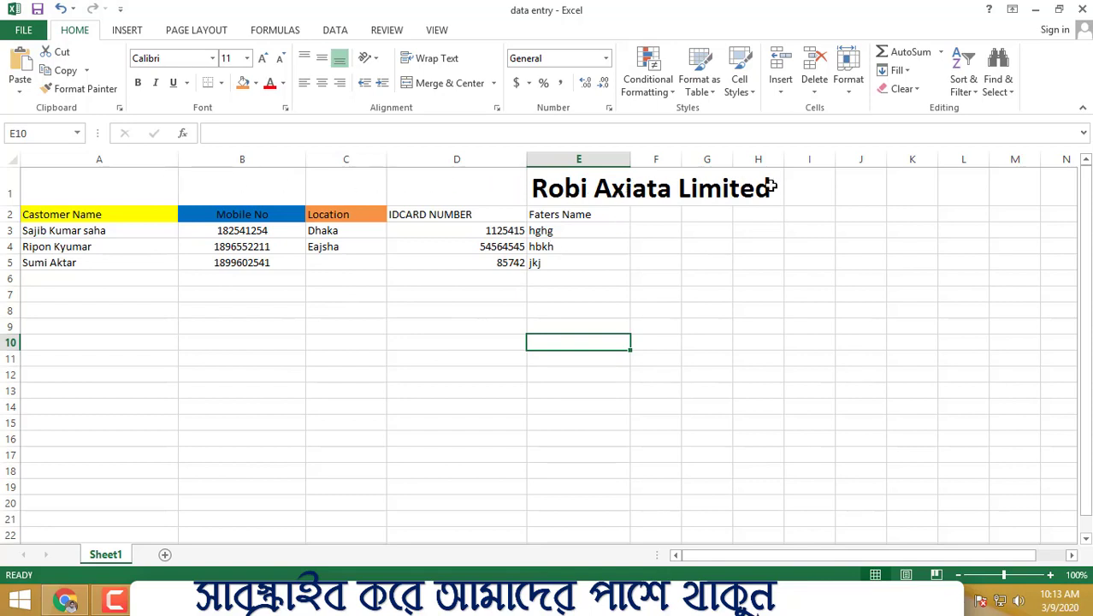
# Step: Merge and center the title across cells B1 to G1
pyautogui.moveTo(770, 186); pyautogui.dragTo(303, 173)
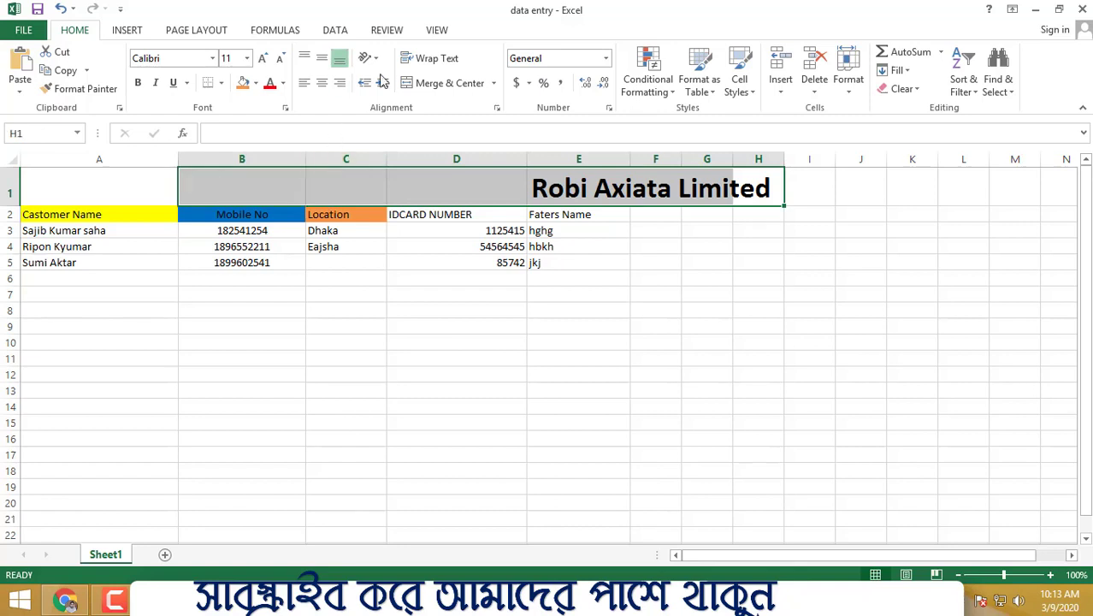
pyautogui.click(466, 89)
pyautogui.click(737, 305)
# Step: Unmerge the title cells so the title sits in B1
pyautogui.moveTo(139, 188); pyautogui.dragTo(207, 186)
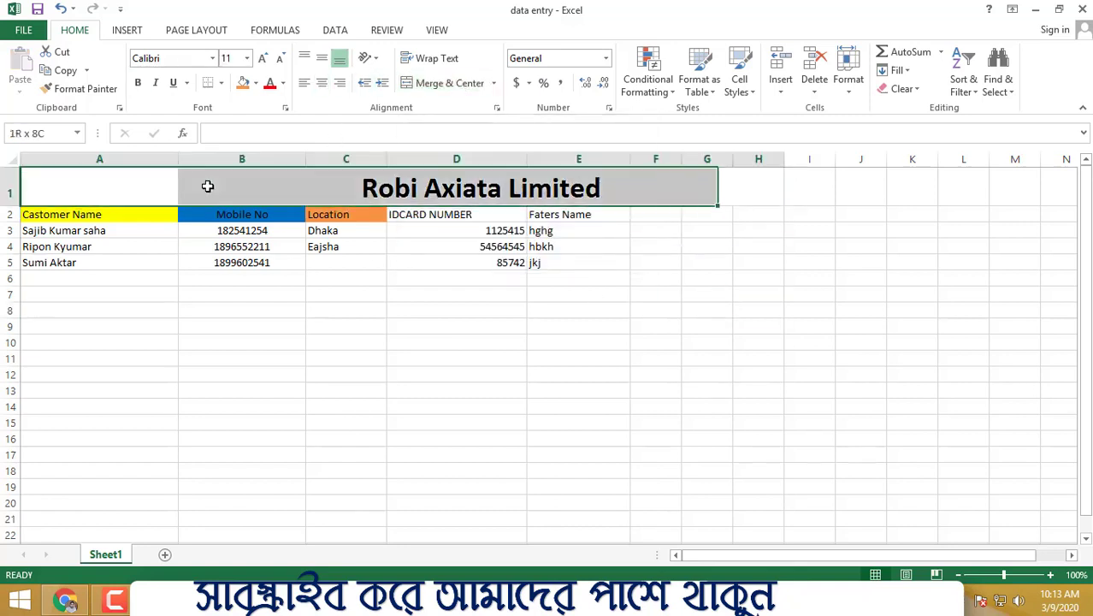
pyautogui.click(450, 83)
pyautogui.click(445, 358)
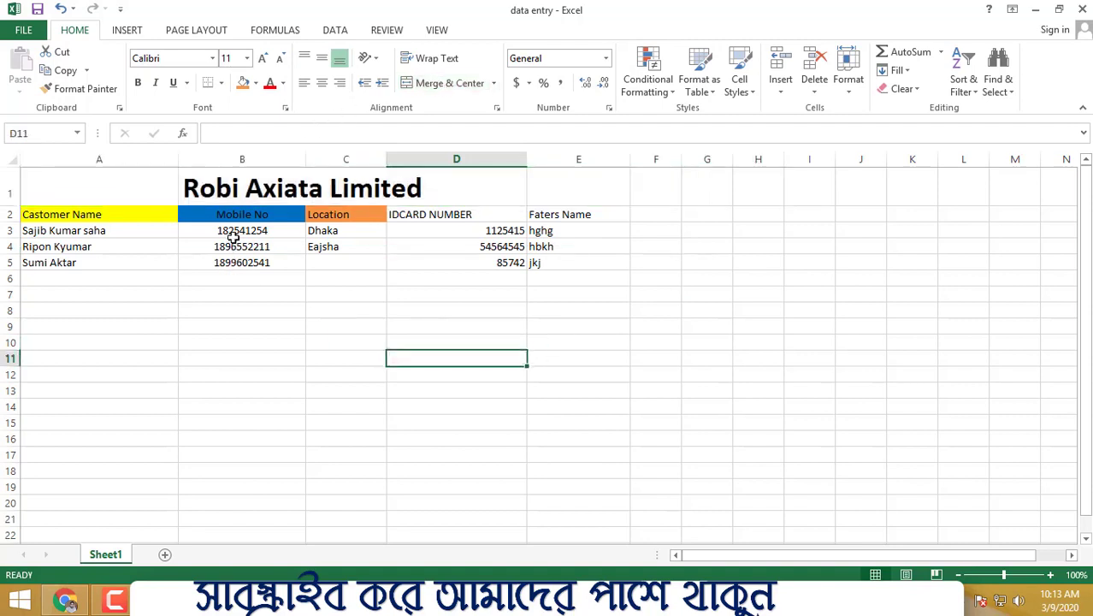
pyautogui.click(301, 426)
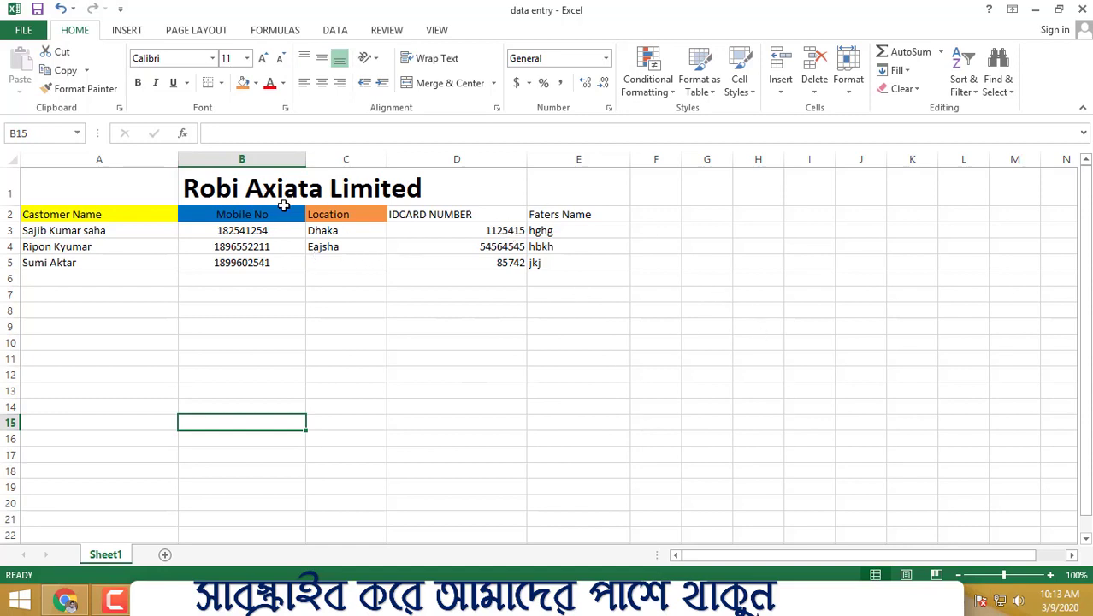
pyautogui.click(222, 188)
pyautogui.click(323, 261)
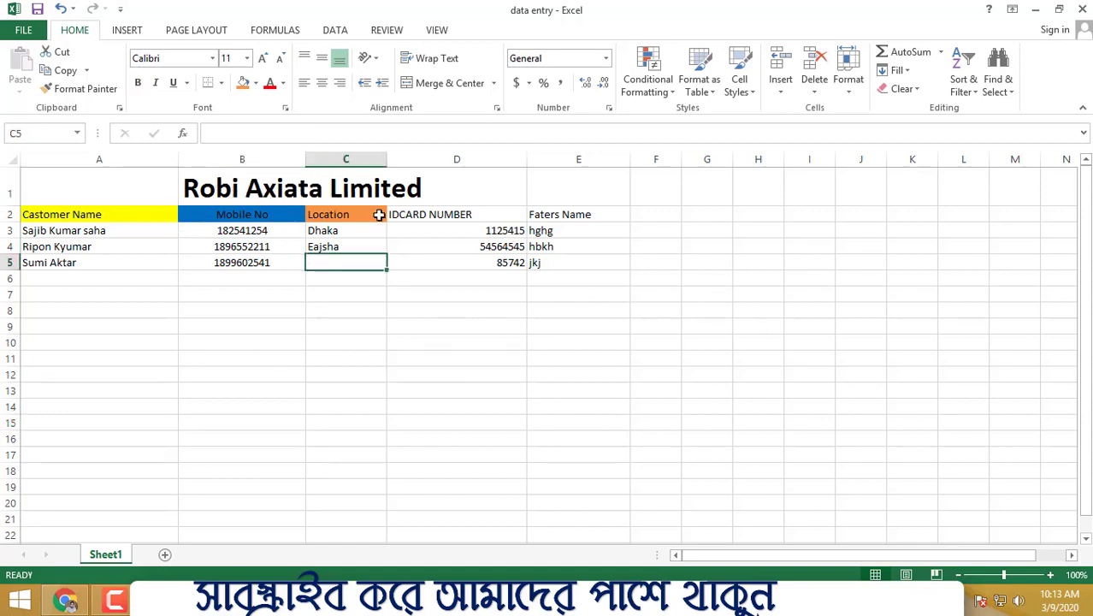
pyautogui.click(402, 341)
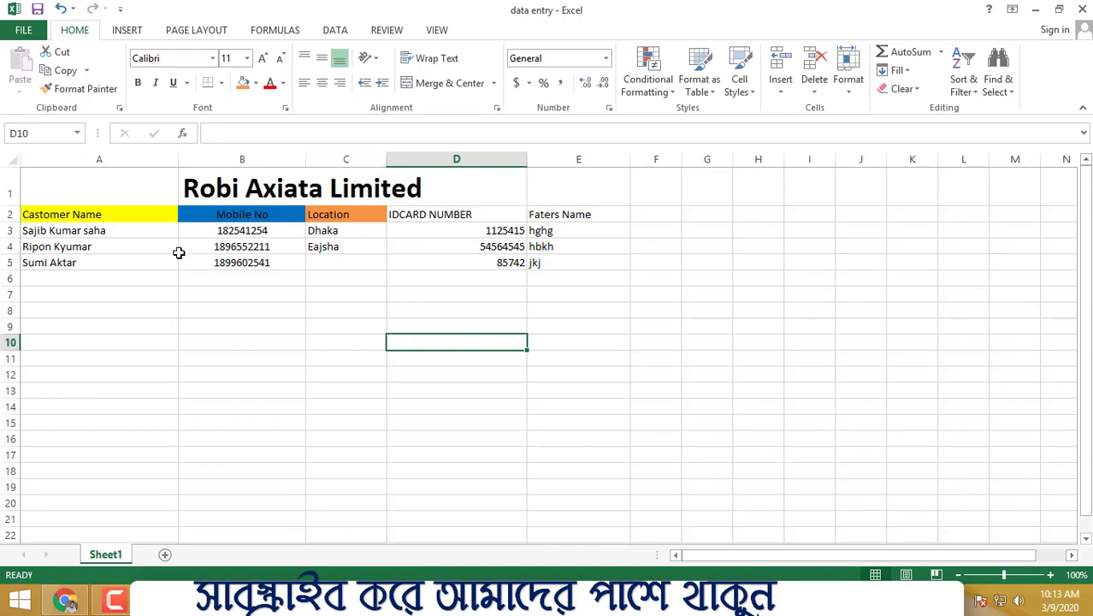
pyautogui.click(584, 274)
pyautogui.scroll(-6, 615, 388)
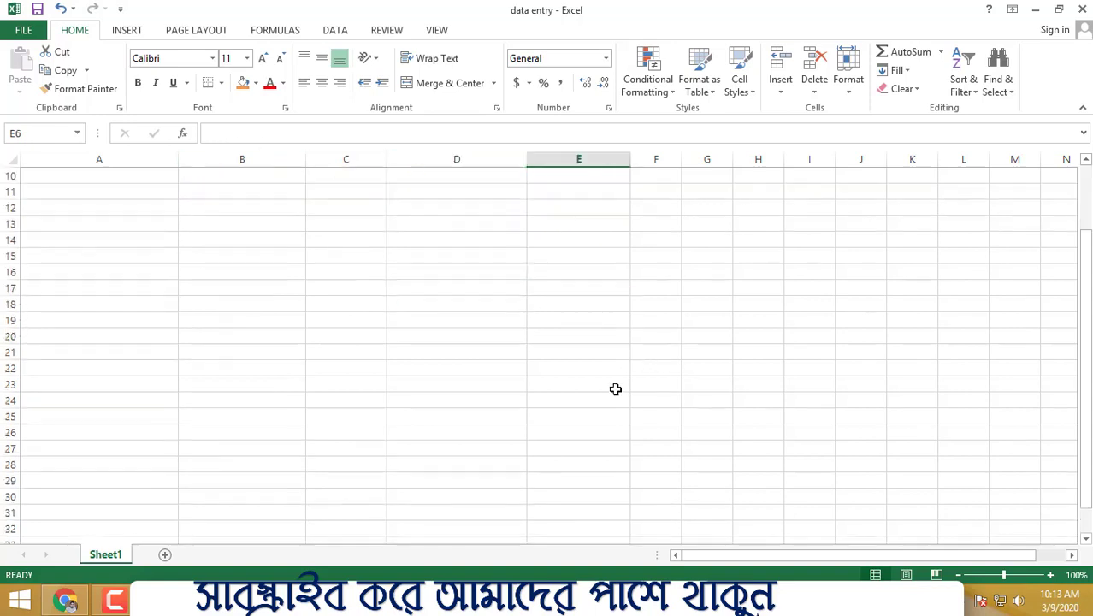
pyautogui.moveTo(122, 242); pyautogui.dragTo(453, 440)
pyautogui.scroll(6, 444, 410)
pyautogui.scroll(-4, 445, 410)
pyautogui.scroll(4, 434, 396)
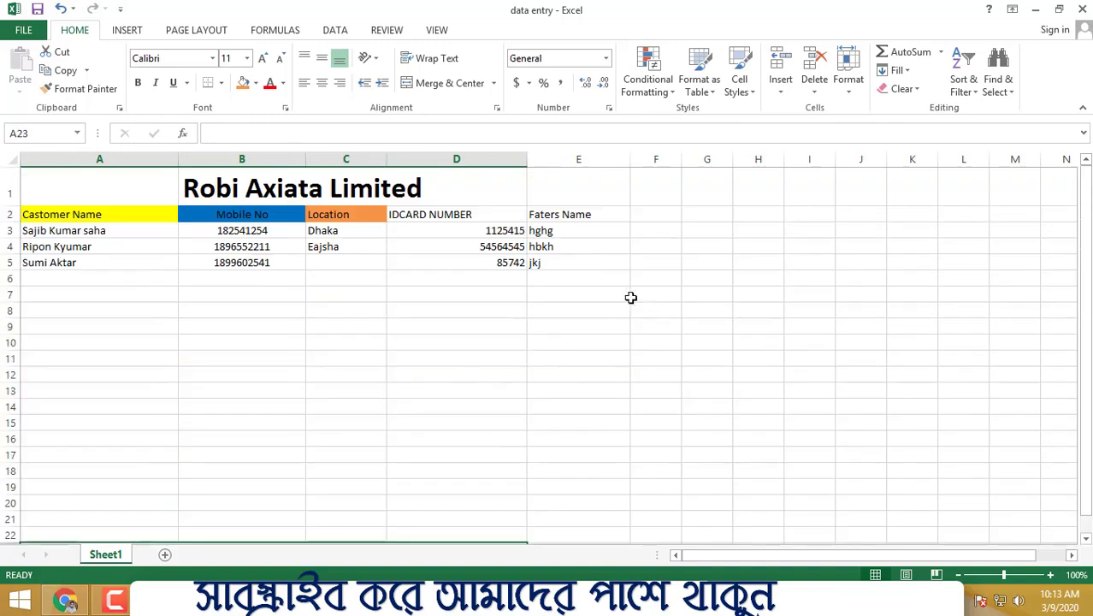
# Step: Left-align the ID card numbers in cells D3 to D5
pyautogui.moveTo(571, 214); pyautogui.dragTo(570, 263)
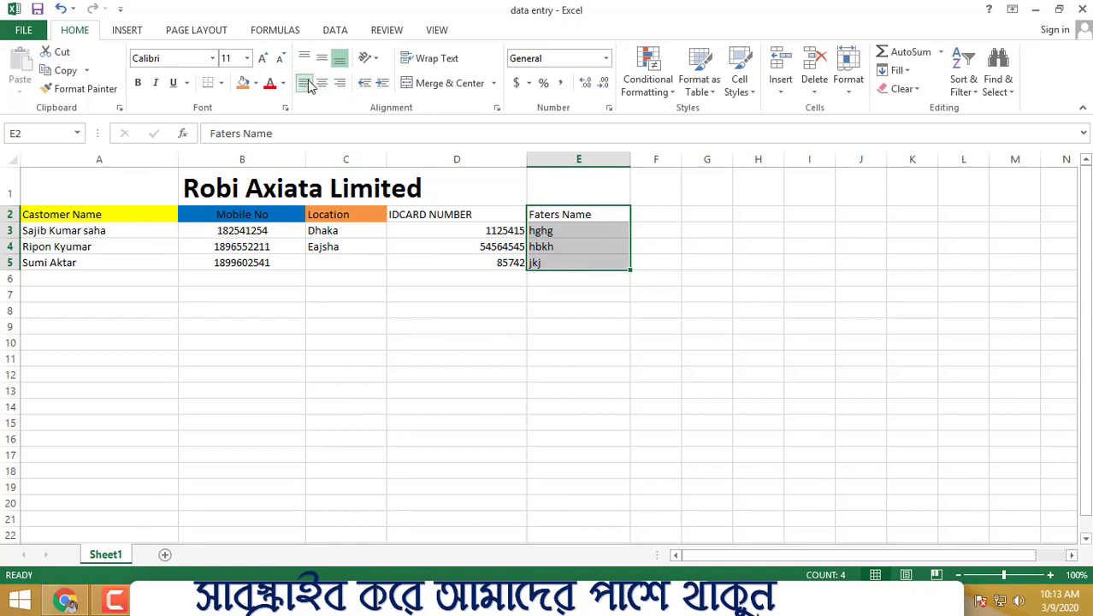
pyautogui.click(578, 423)
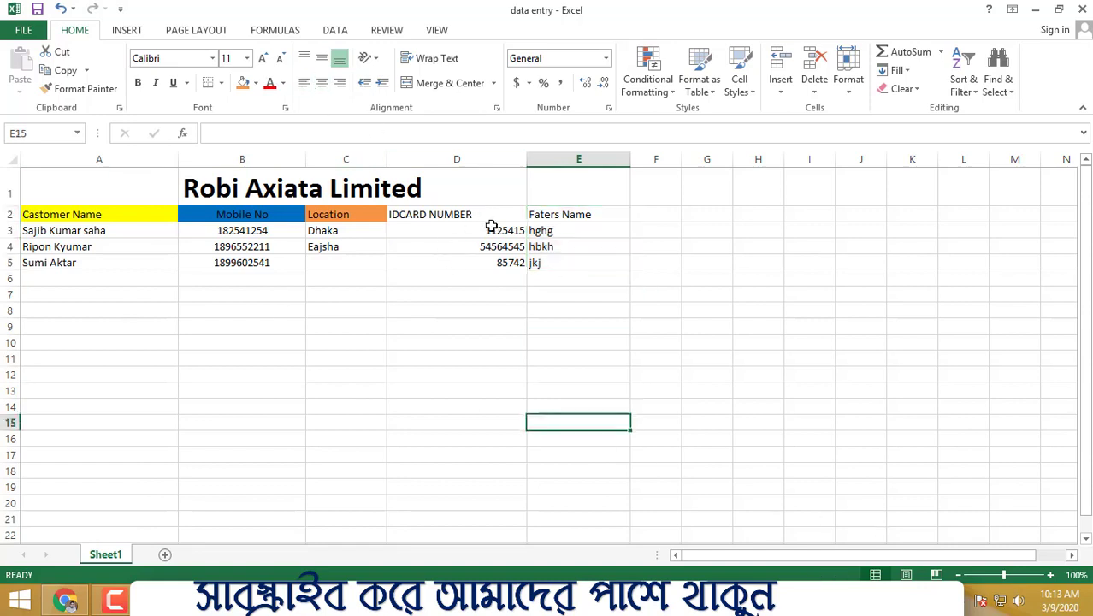
pyautogui.moveTo(492, 225); pyautogui.dragTo(490, 261)
pyautogui.click(304, 82)
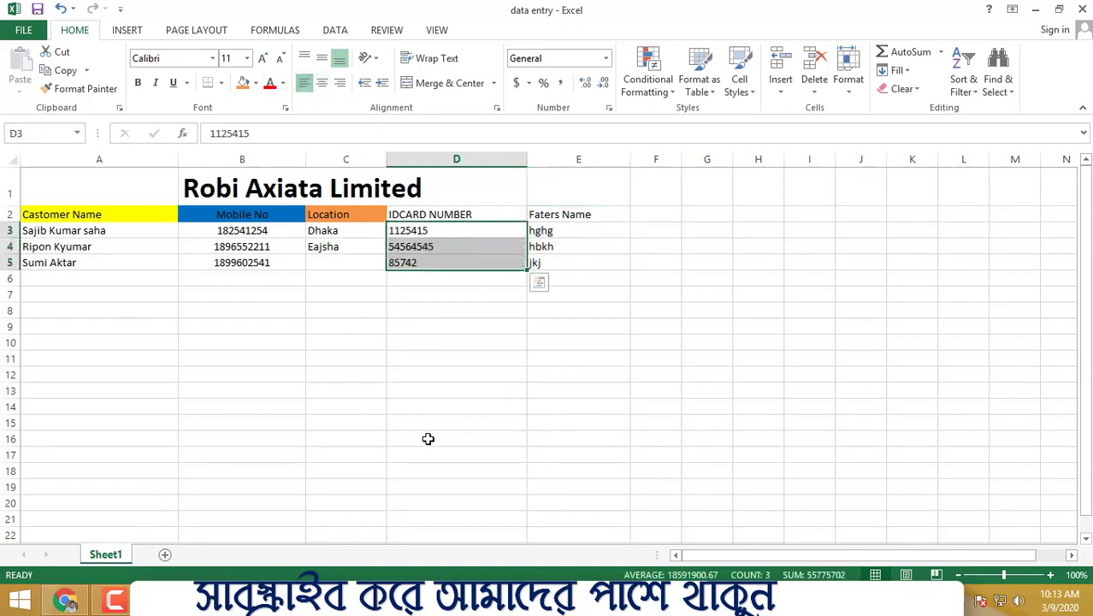
pyautogui.click(427, 422)
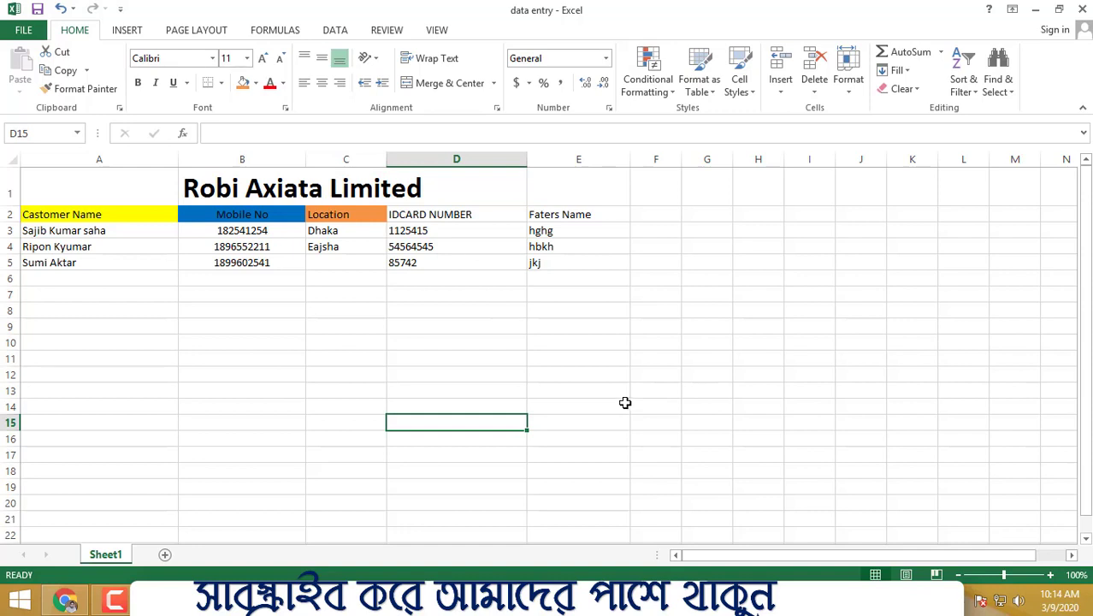
pyautogui.moveTo(119, 232); pyautogui.dragTo(573, 264)
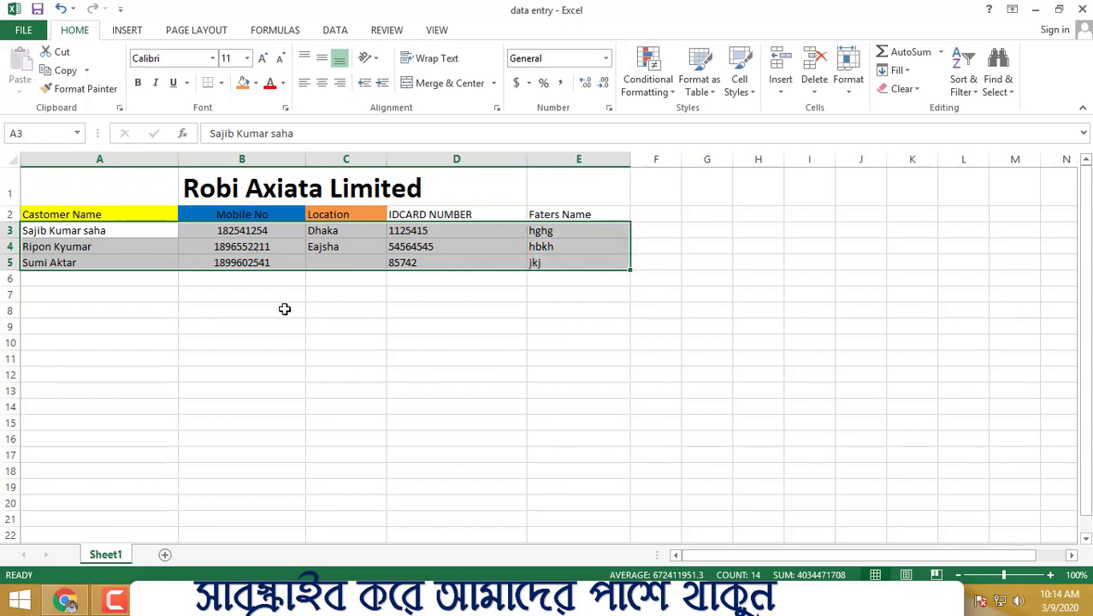
pyautogui.click(147, 357)
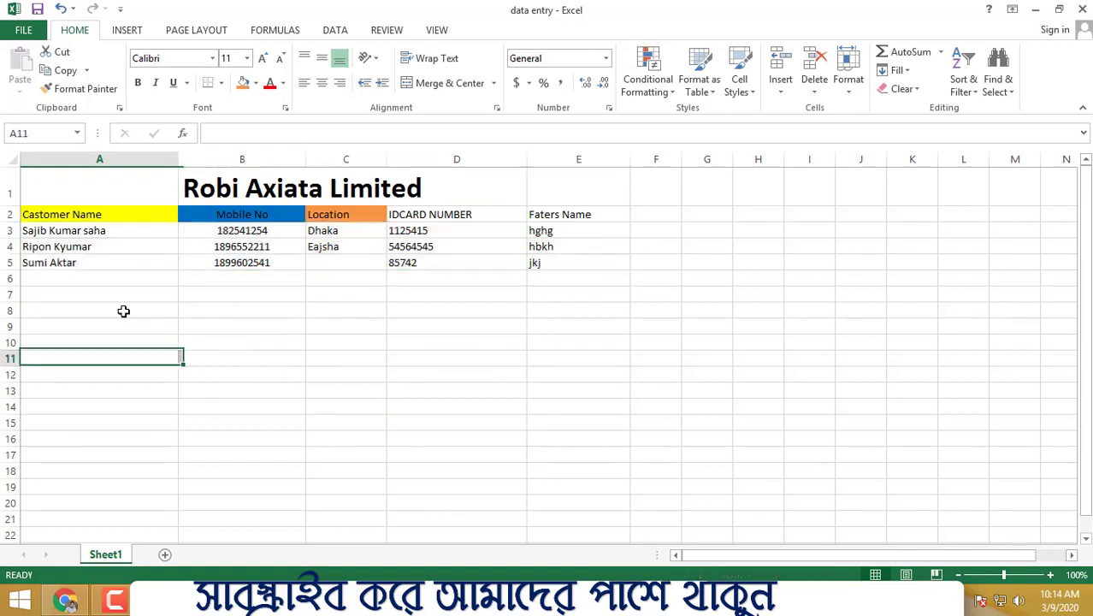
pyautogui.click(471, 347)
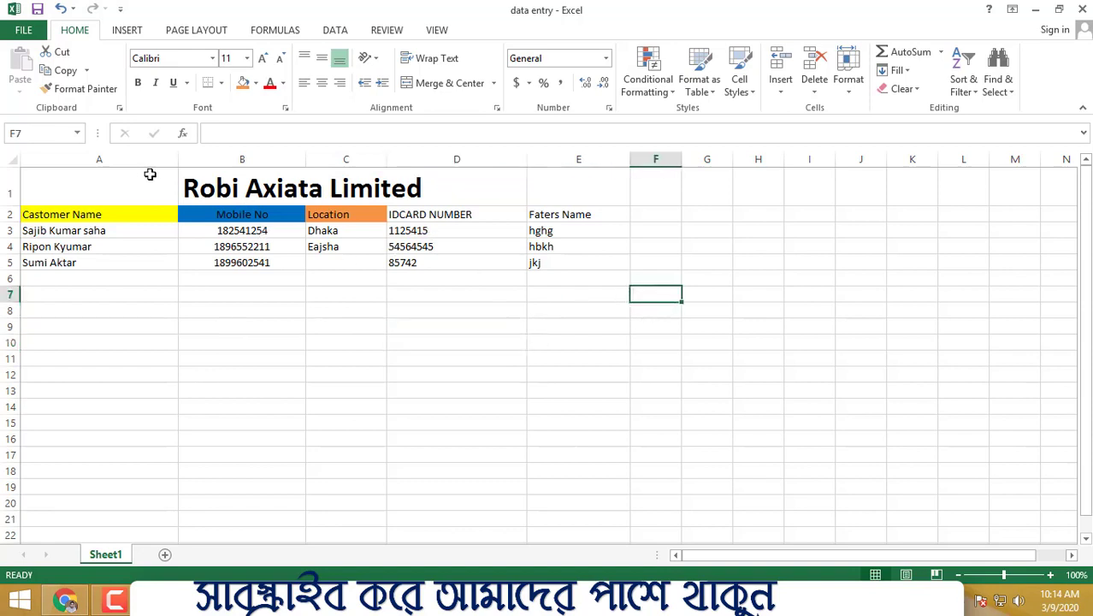
pyautogui.moveTo(149, 174); pyautogui.dragTo(579, 263)
pyautogui.click(749, 342)
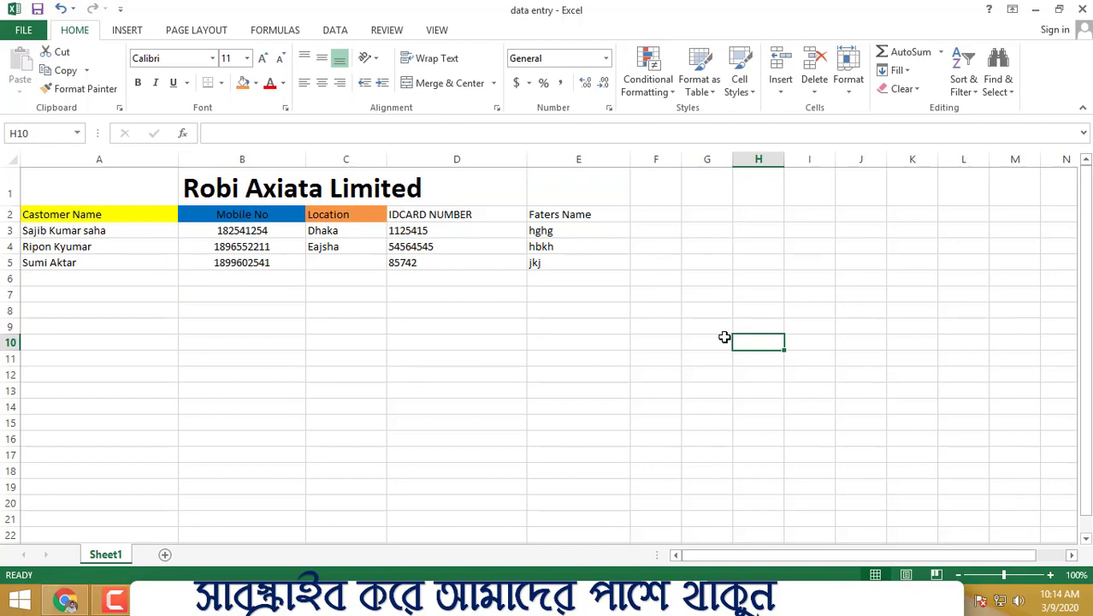
# Step: Switch to Chrome and open a new browser tab
pyautogui.click(65, 600)
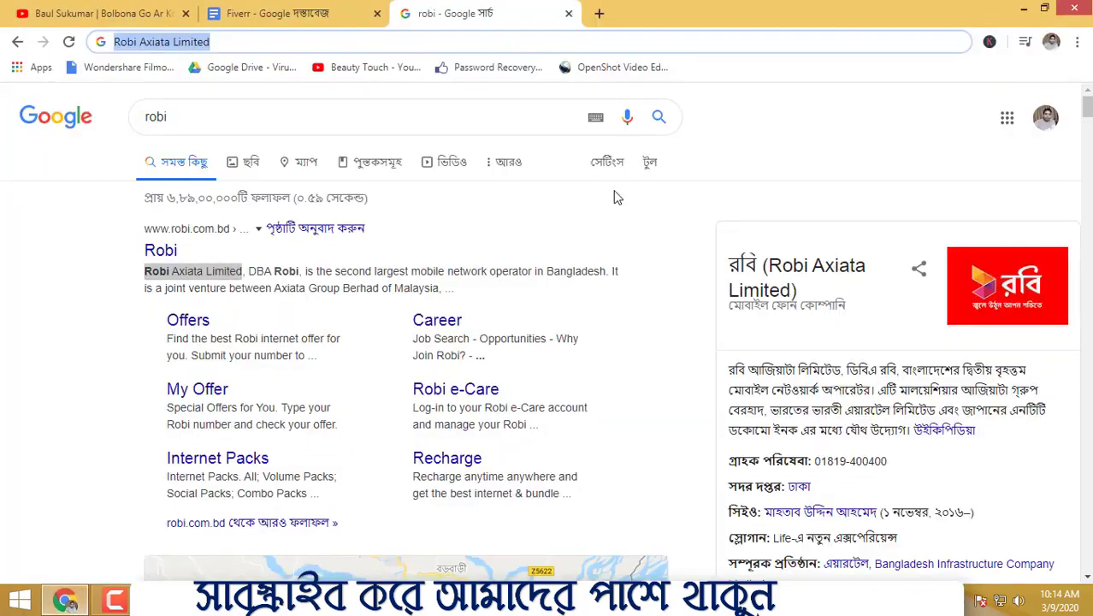
pyautogui.click(600, 14)
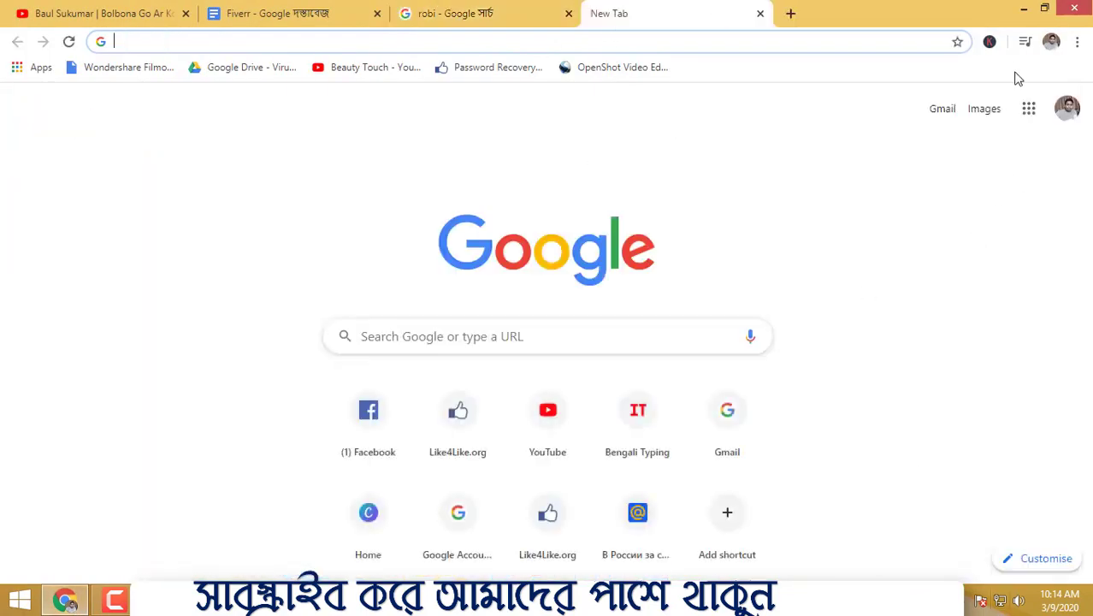